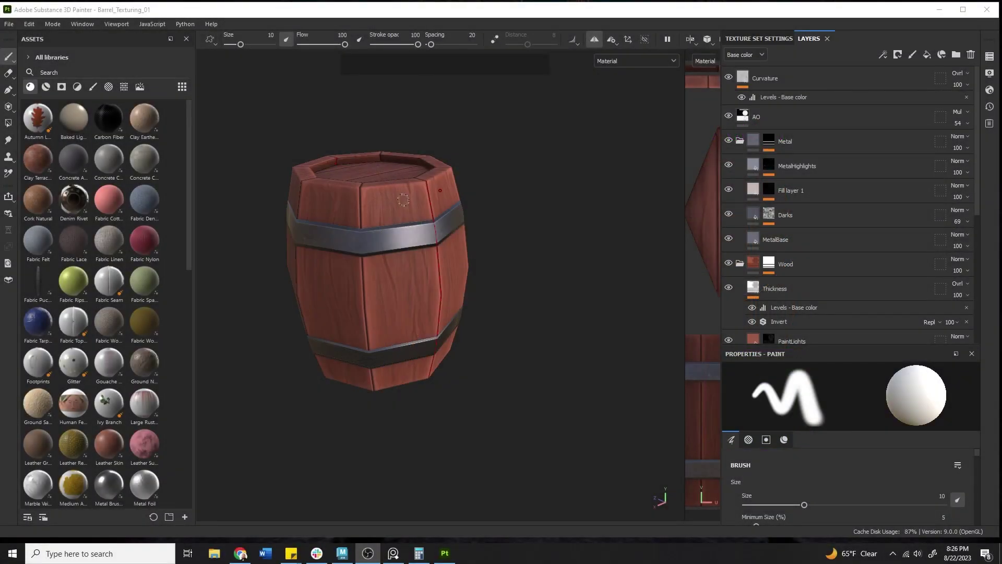
Examine the textured barrel's wood planks, metal bands and lid from several angles and distances
alt+middle_drag(496, 196, 500, 186)
alt+drag(499, 186, 571, 195)
shift+right_drag(571, 194, 676, 212)
alt+right_drag(579, 235, 522, 251)
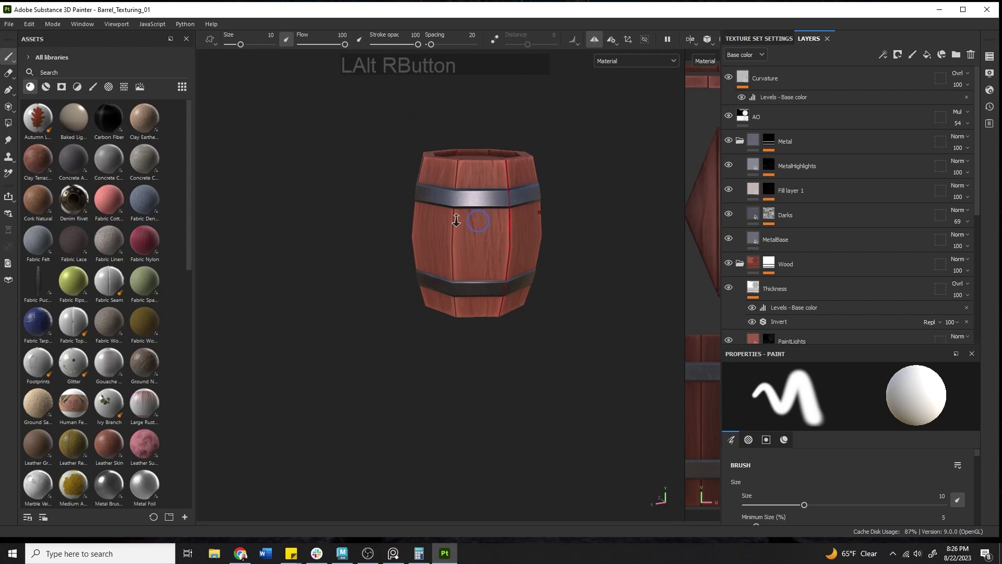
alt+drag(522, 250, 423, 310)
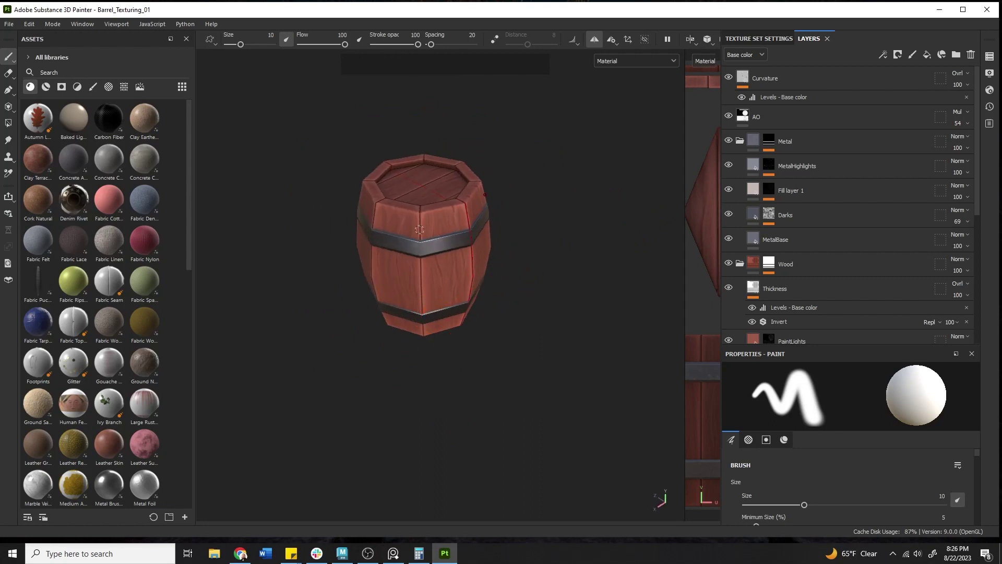
alt+drag(419, 230, 539, 192)
alt+middle_drag(539, 192, 518, 207)
alt+right_drag(518, 206, 640, 199)
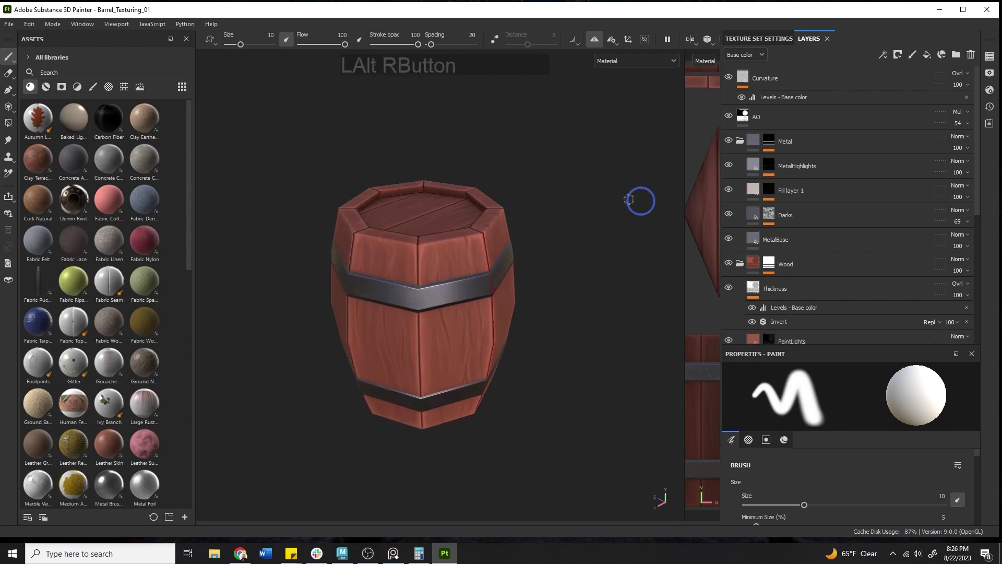
alt+drag(640, 199, 579, 169)
alt+middle_drag(580, 170, 535, 164)
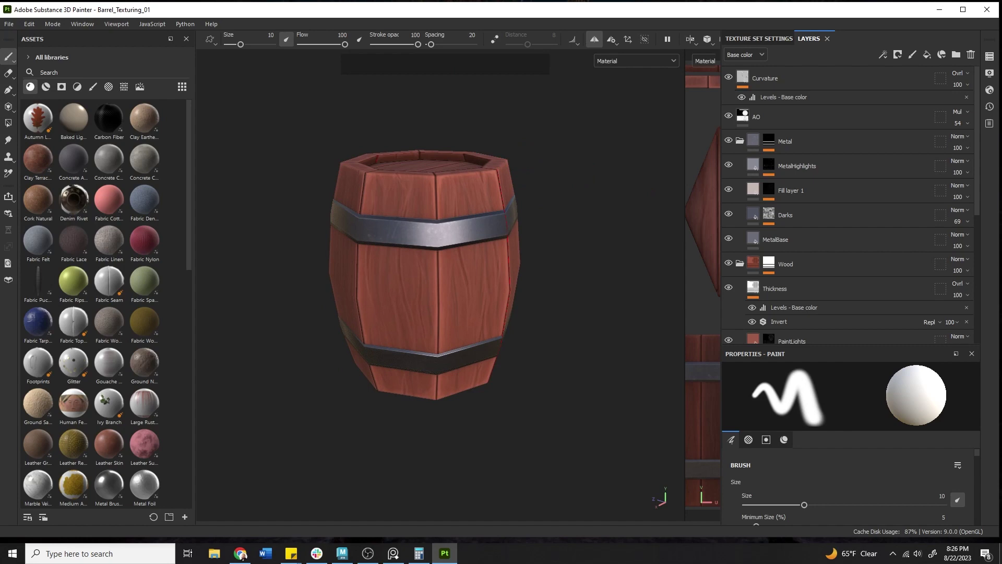
alt+middle_drag(495, 251, 487, 207)
alt+right_drag(487, 206, 418, 237)
alt+middle_drag(420, 240, 431, 293)
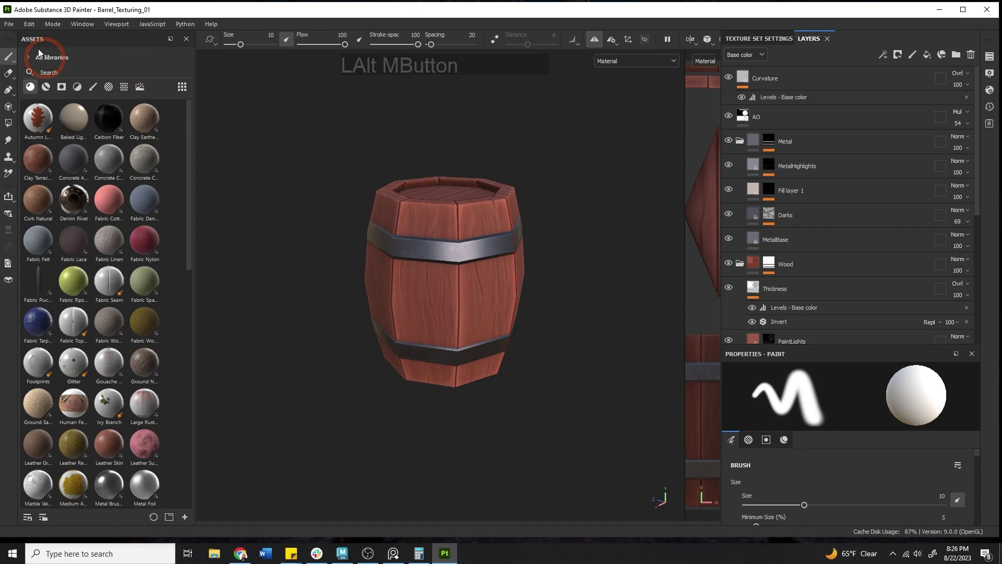
Open the texture export settings and set the output directory to the Barrel folder in LowPoly_Demo/sourceimages
click(8, 23)
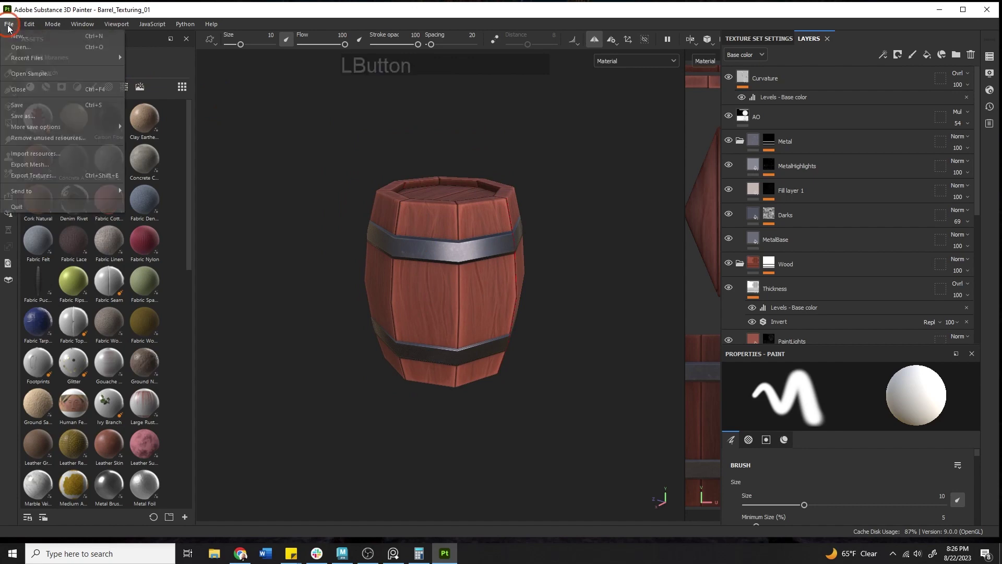
click(35, 175)
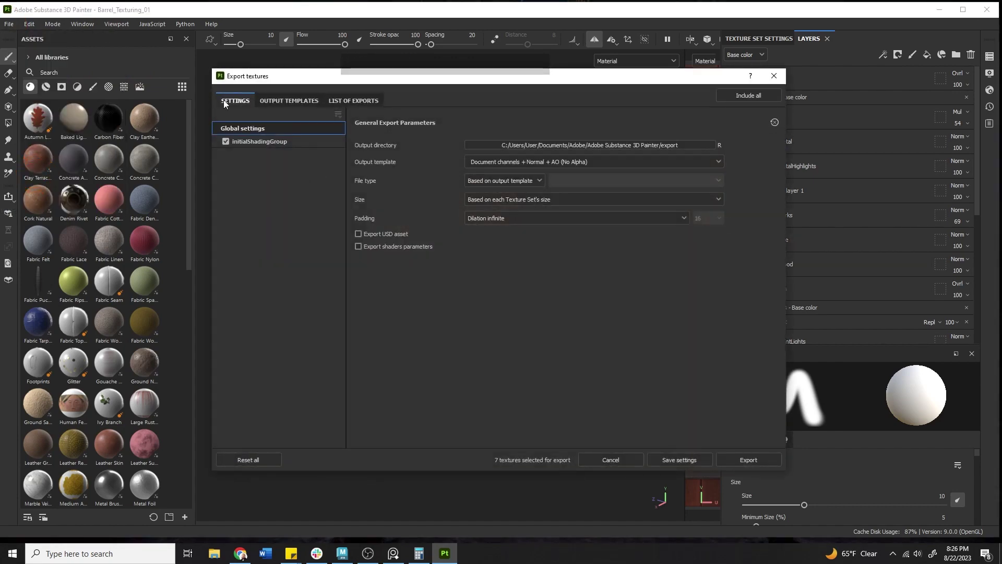
click(601, 145)
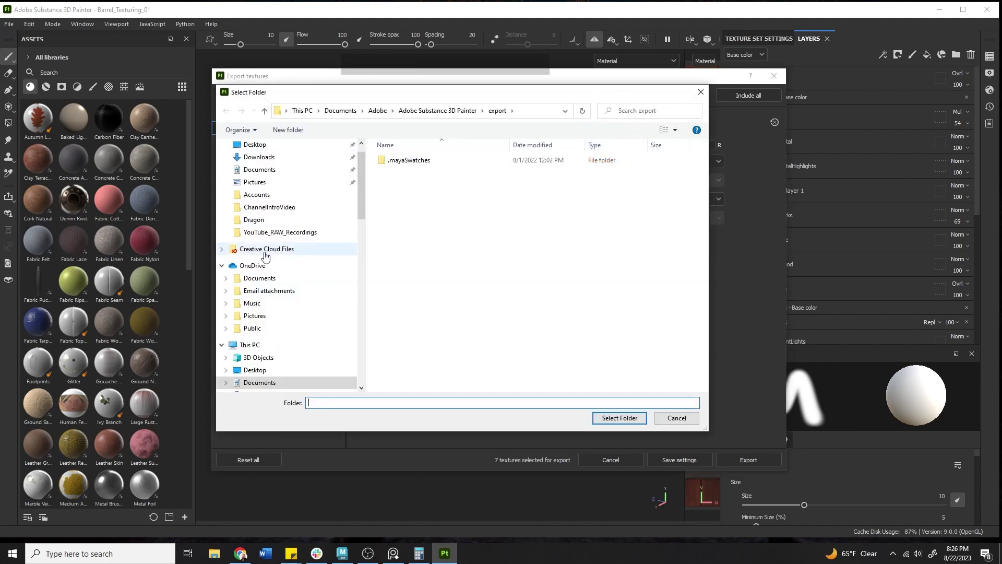
scroll(279, 251, down, 5)
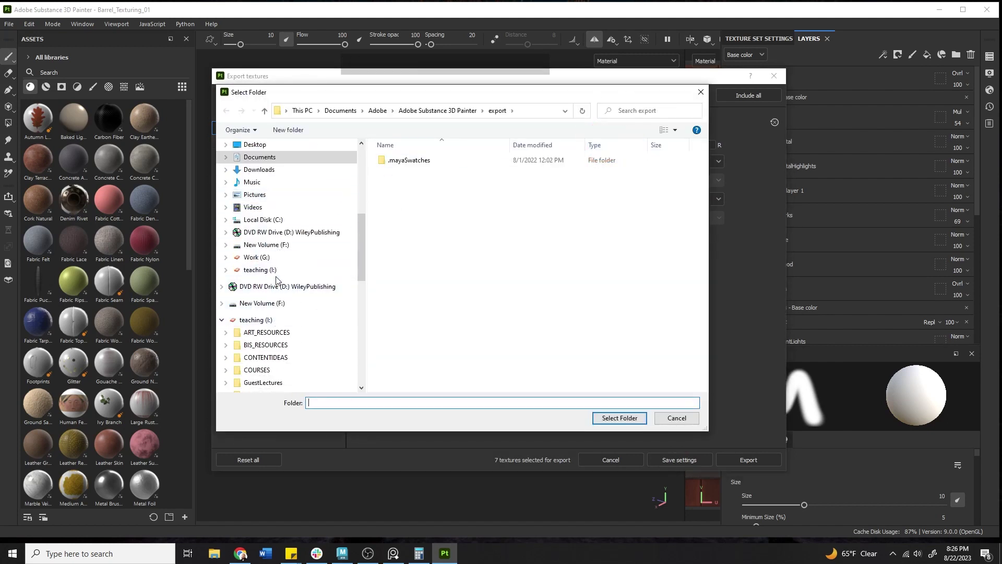
click(265, 270)
double_click(398, 161)
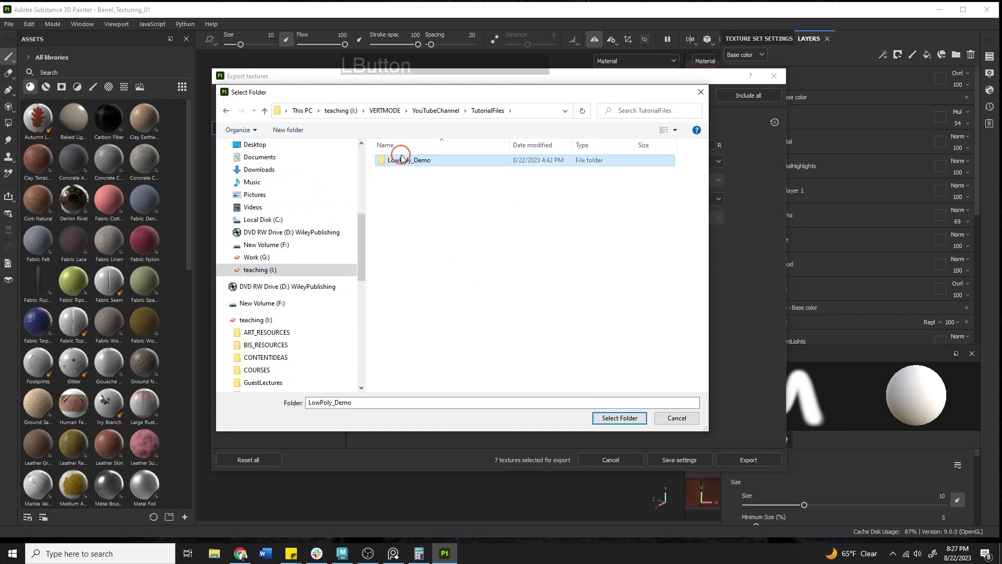
double_click(418, 292)
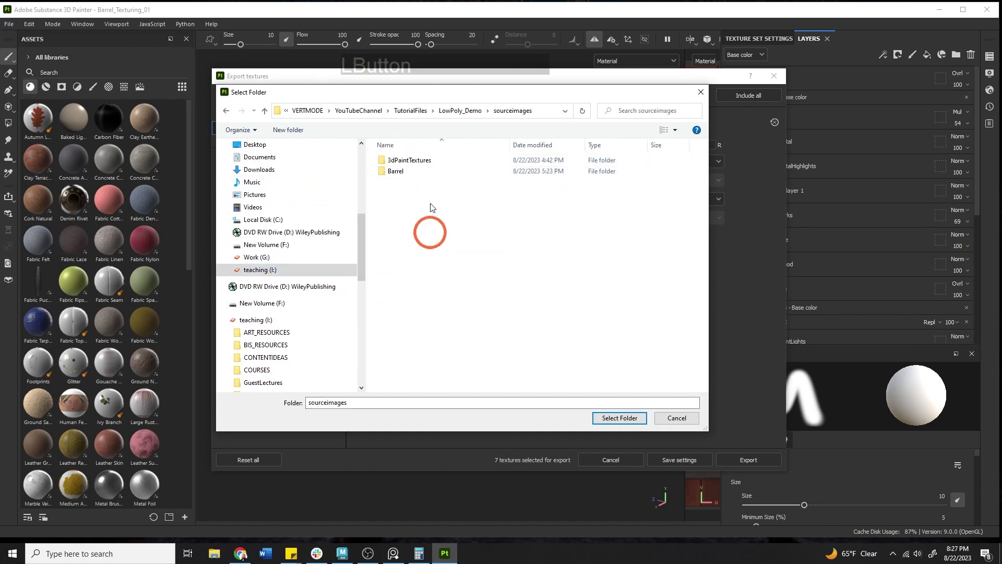
double_click(396, 172)
click(619, 418)
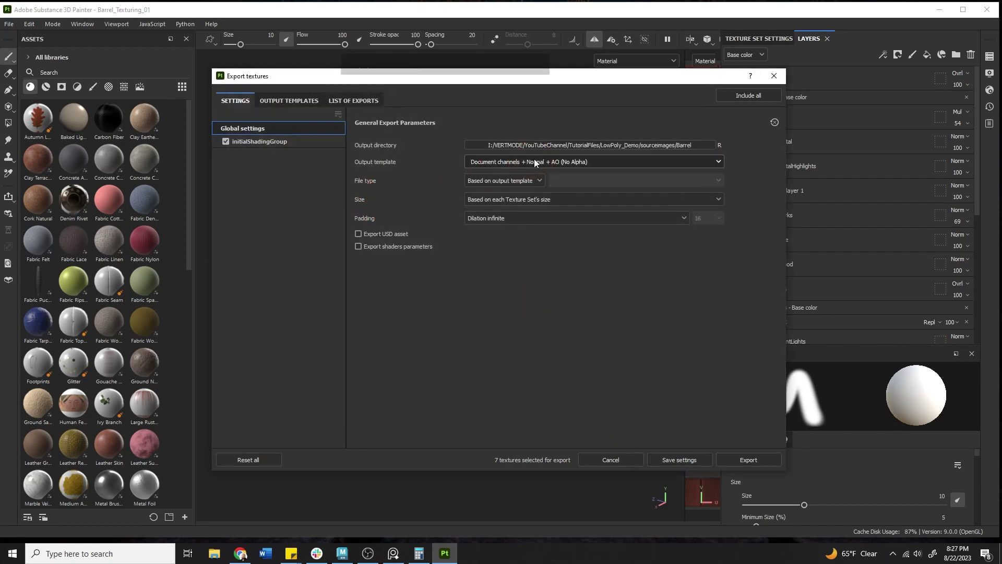
Set the export's output template to Unity Universal Render Pipeline (Metallic Standard) and its file type to png
click(535, 163)
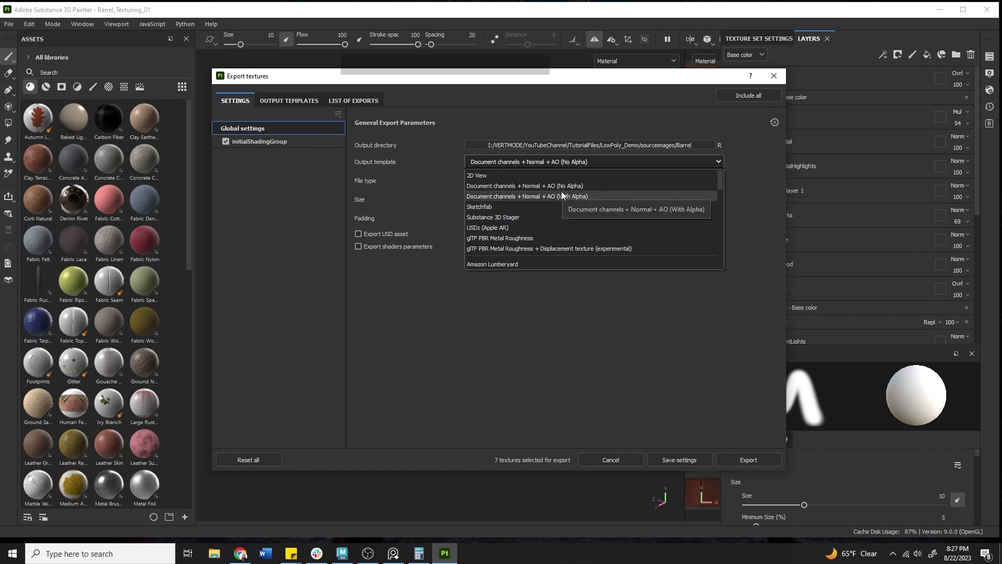
scroll(562, 191, down, 8)
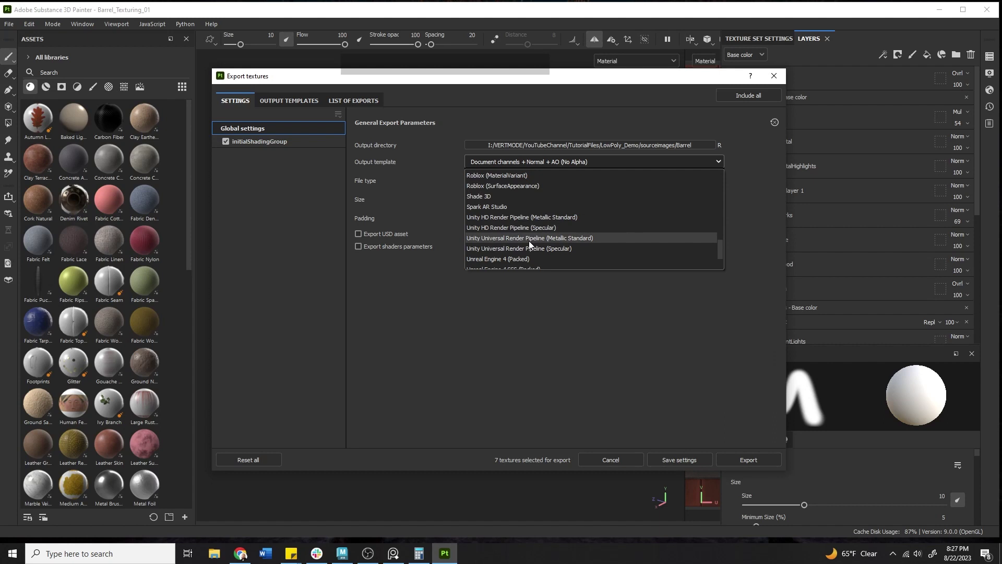
click(581, 238)
click(484, 178)
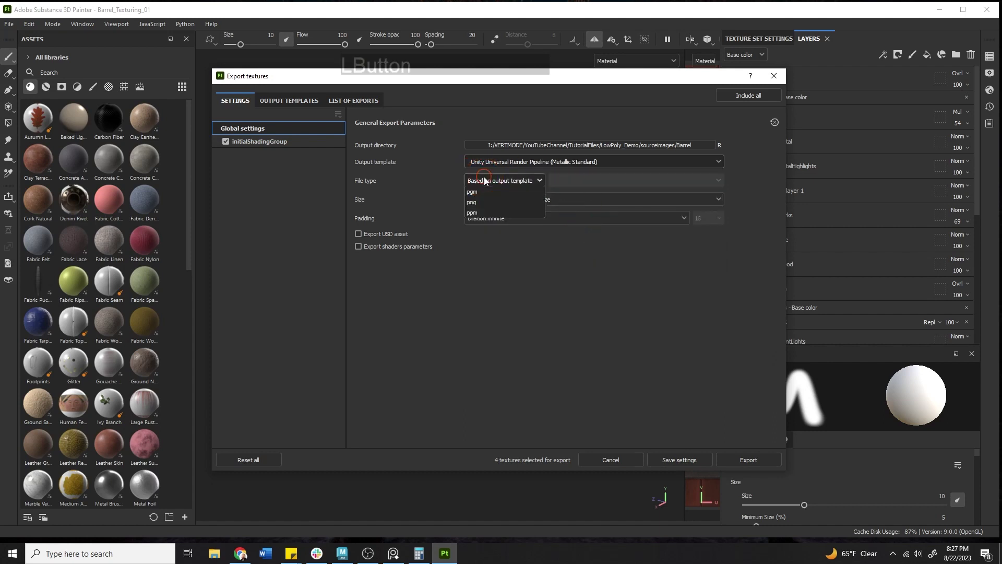
click(495, 259)
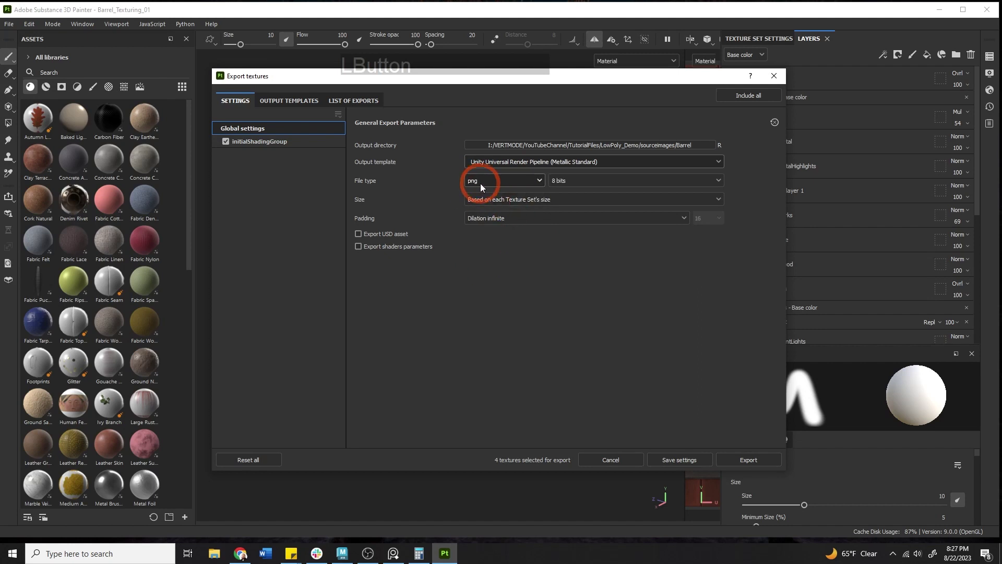
Export the barrel's textures at size 512 with Dilation infinite padding, and close the export window
click(514, 199)
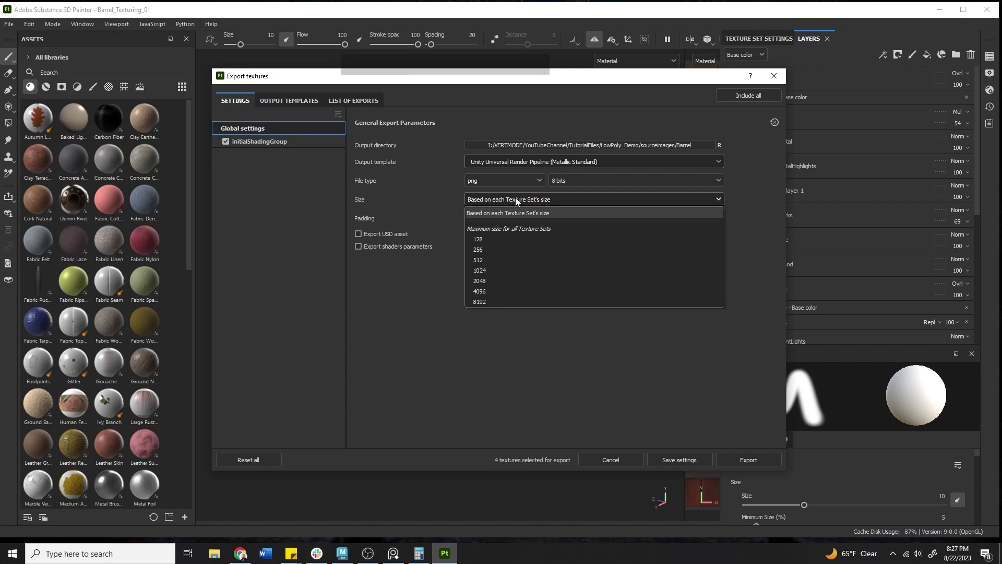
click(506, 259)
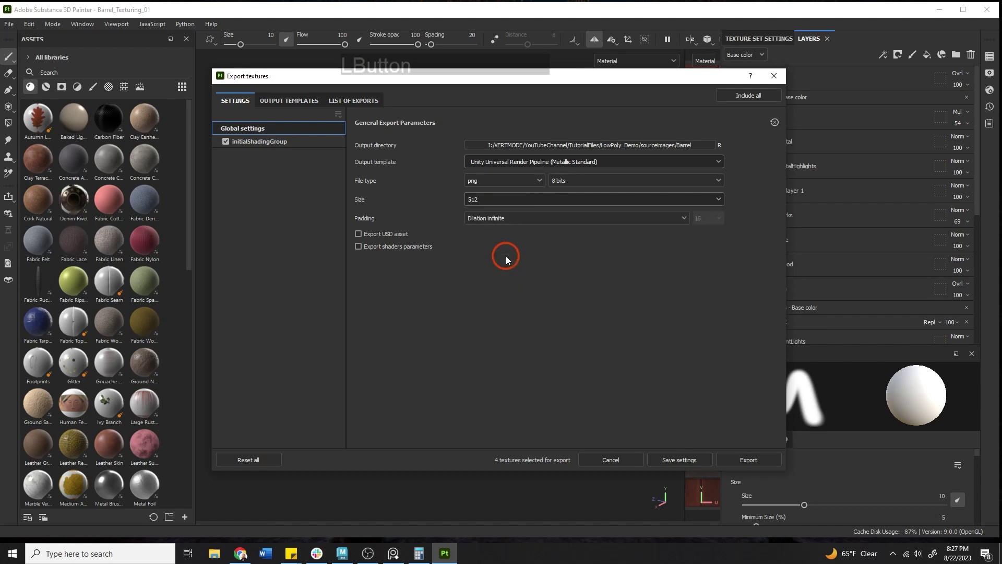
click(498, 218)
click(496, 216)
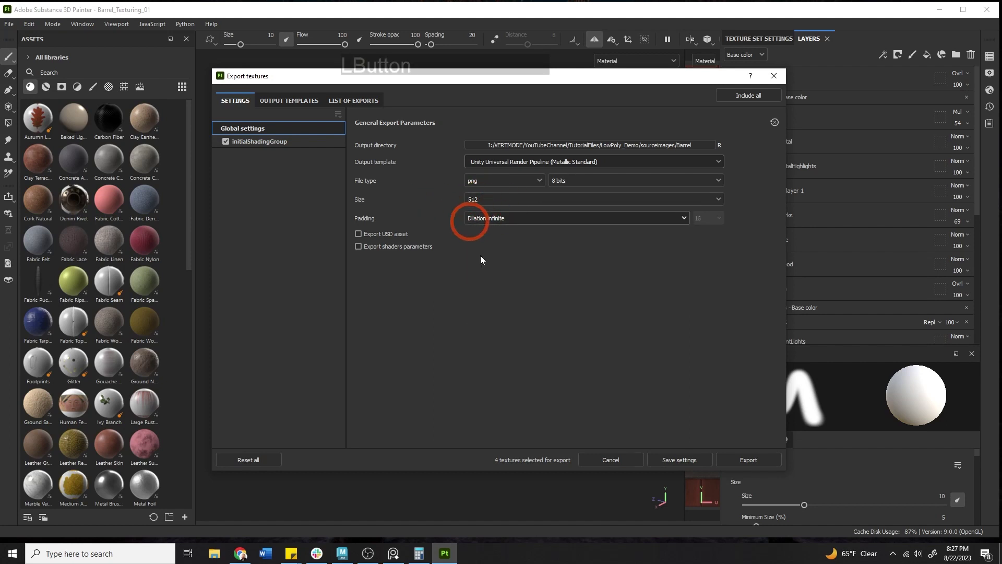
click(749, 459)
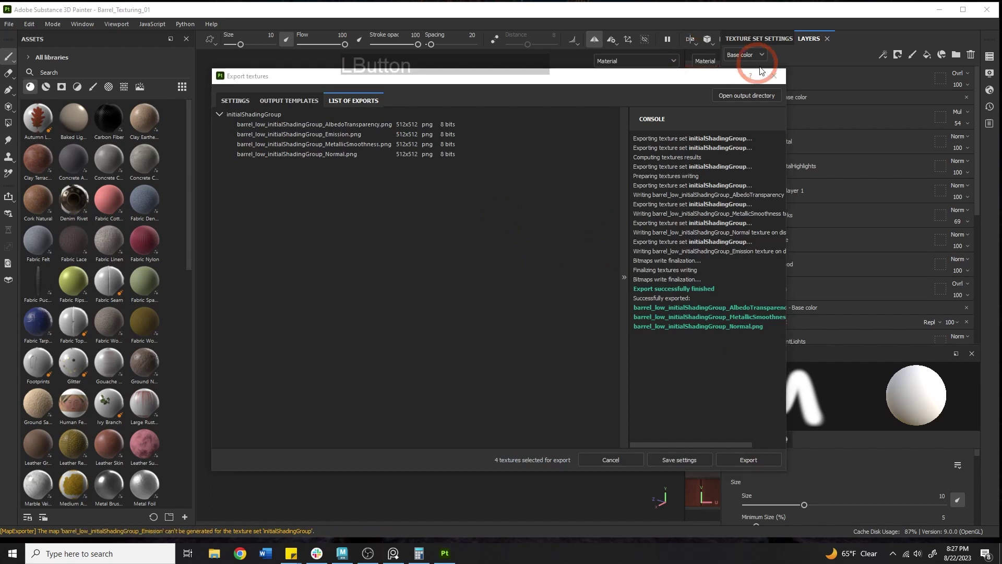
click(774, 77)
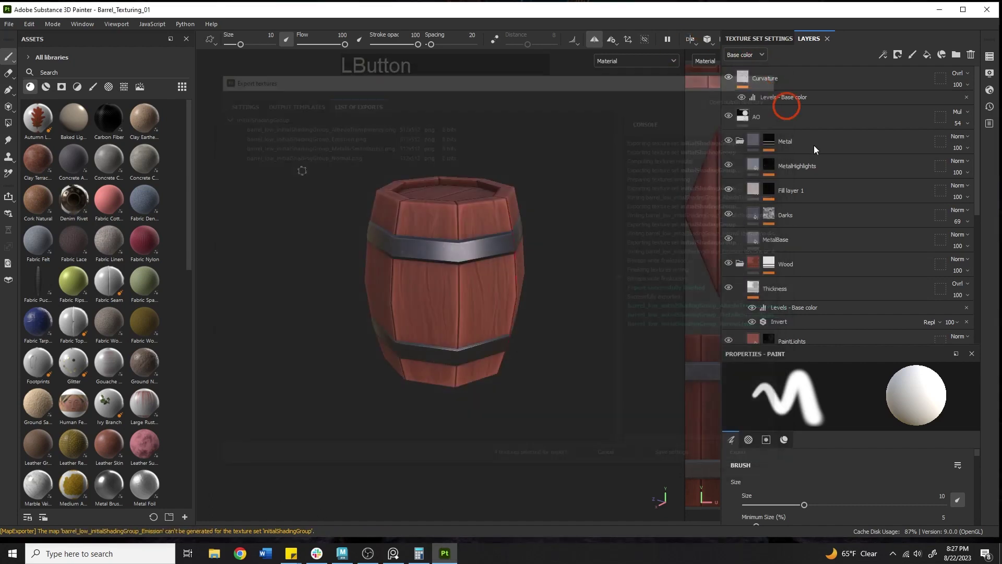
Switch to Maya and delete the high-poly meshes barrel_high and top_high from the barrel scene
click(939, 10)
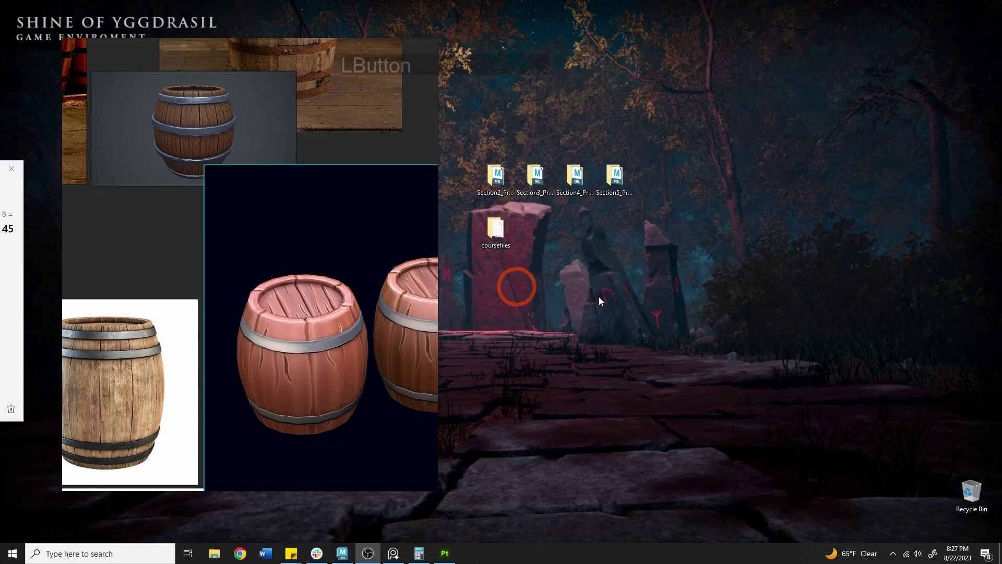
click(342, 552)
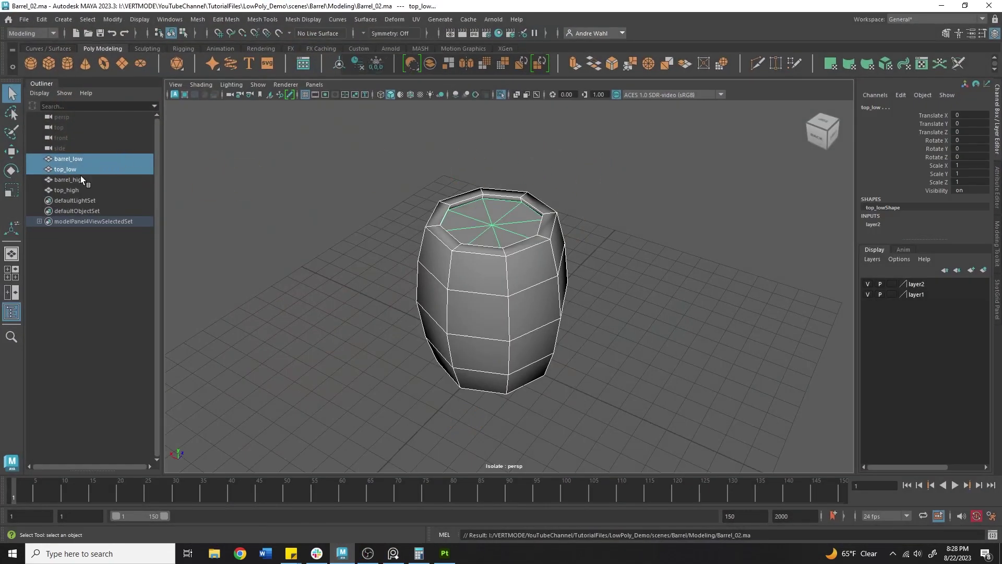
click(81, 179)
shift+click(72, 190)
key(Delete)
Combine the barrel_low and top_low meshes into a single object
click(524, 243)
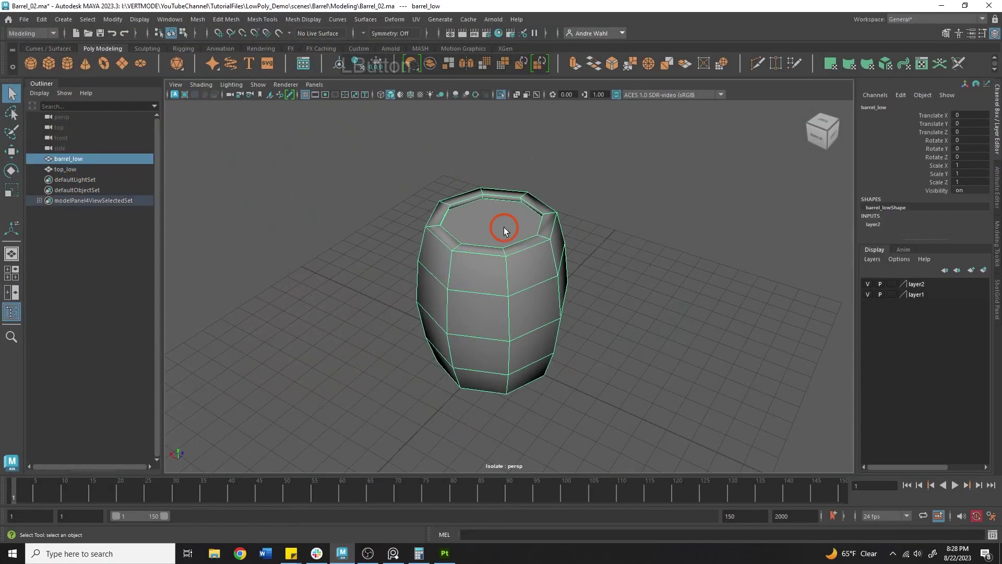
click(500, 227)
shift+click(501, 307)
alt+right_drag(537, 229, 499, 199)
alt+drag(500, 198, 443, 193)
click(198, 19)
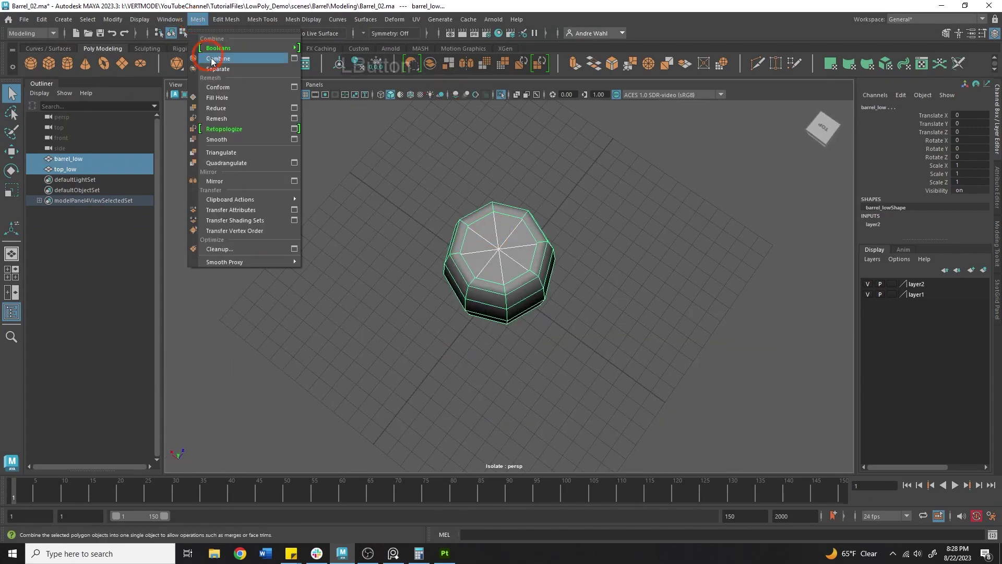
click(213, 45)
alt+drag(502, 230, 697, 208)
alt+right_drag(697, 208, 700, 208)
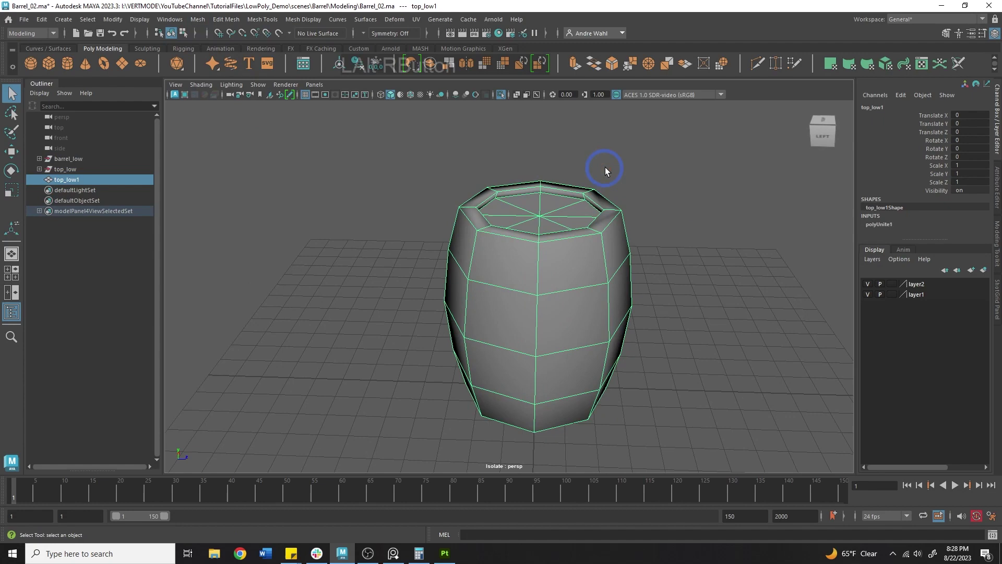
Merge all vertices of the combined barrel with a distance threshold of 0.01 and return to object mode
click(605, 168)
click(490, 237)
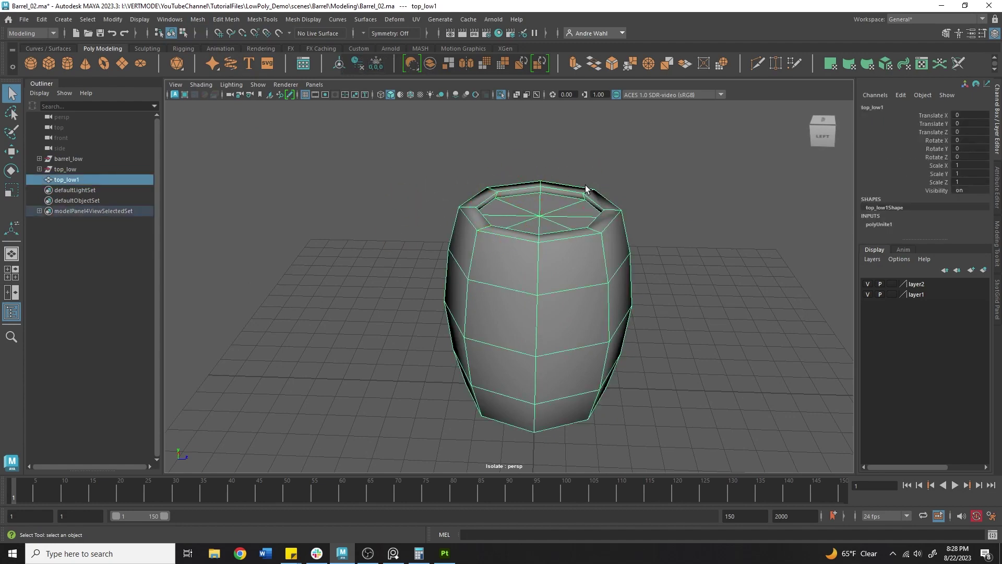
right_drag(487, 184, 444, 189)
alt+right_drag(569, 251, 407, 402)
drag(394, 421, 728, 109)
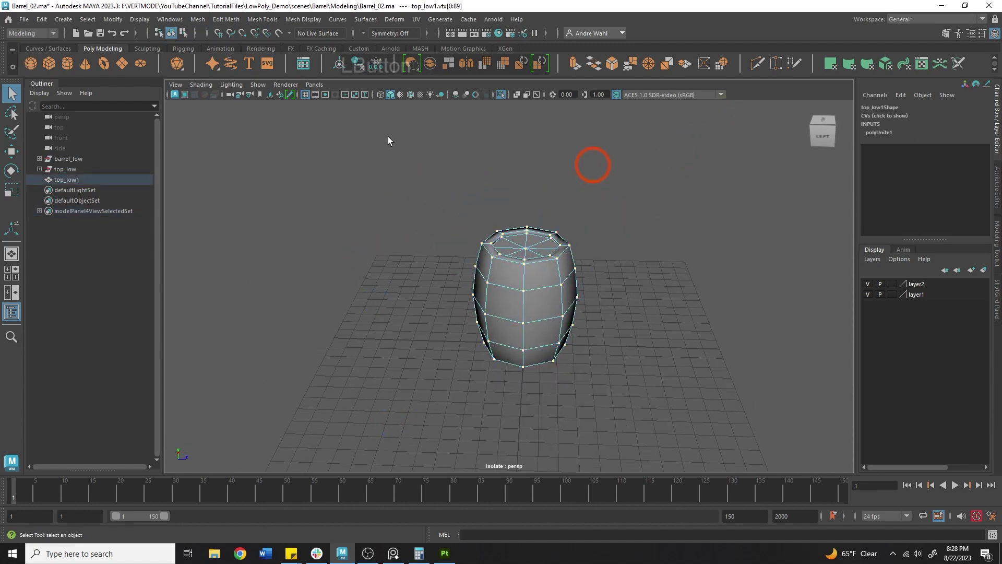
click(226, 19)
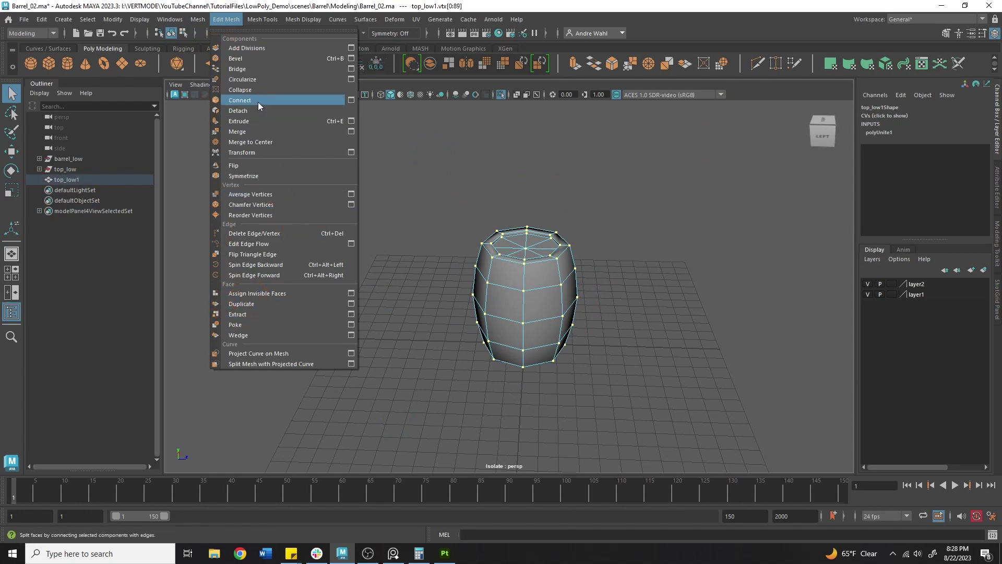
click(247, 131)
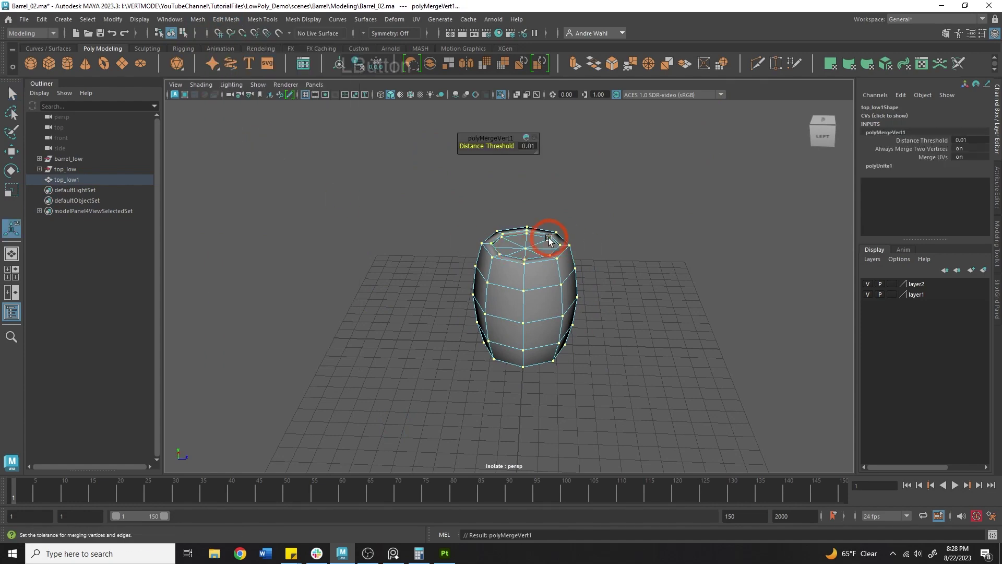
right_drag(549, 240, 625, 198)
alt+drag(504, 255, 509, 209)
alt+right_drag(509, 209, 503, 200)
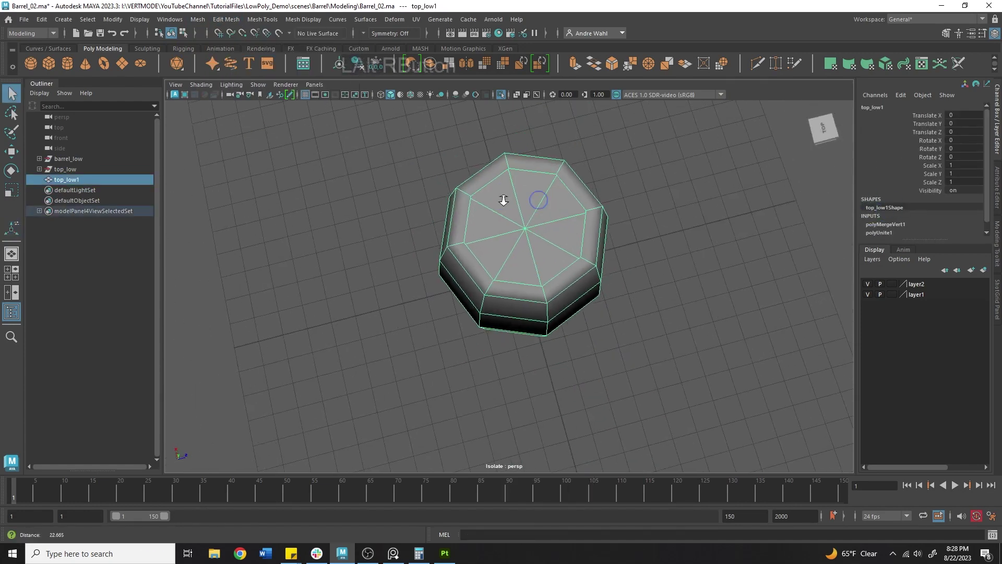
Delete all construction history in the scene, clearing the leftover barrel_low and top_low nodes
alt+drag(616, 252, 643, 202)
alt+right_drag(642, 203, 538, 191)
click(41, 20)
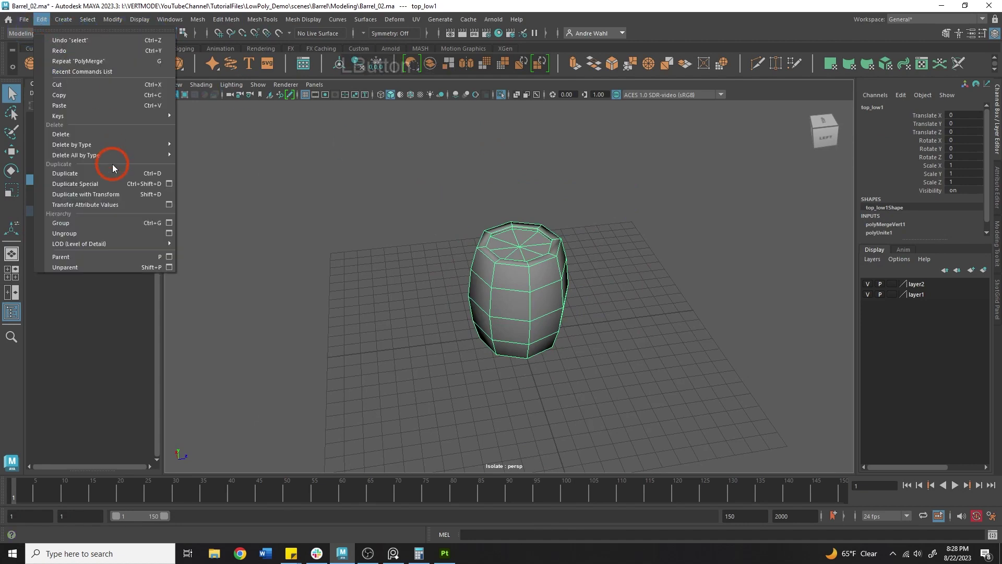
click(113, 156)
click(201, 155)
alt+drag(572, 236, 470, 179)
alt+right_drag(469, 179, 578, 222)
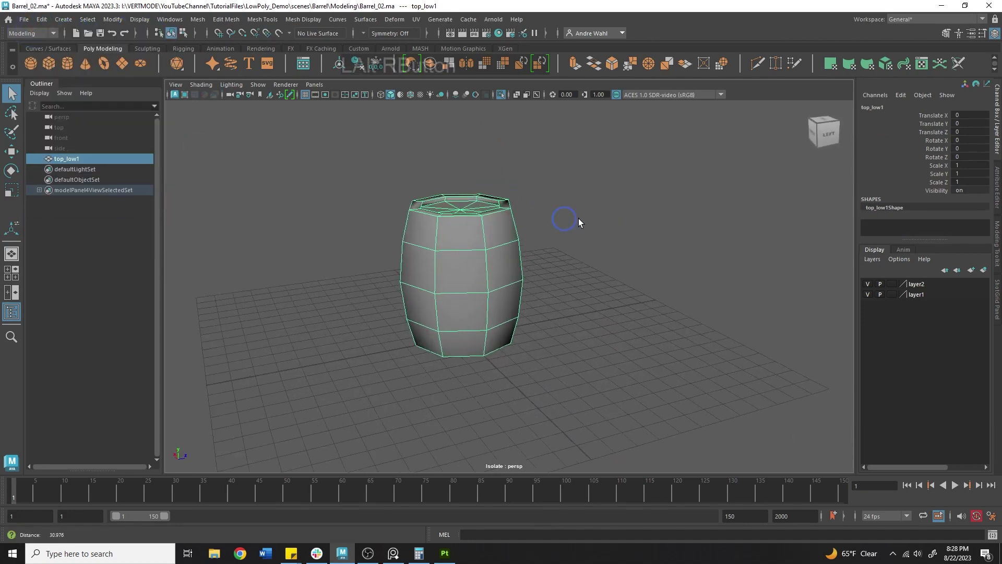
Assign a new Standard Surface material to the combined barrel mesh
right_drag(456, 233, 453, 496)
drag(405, 192, 235, 32)
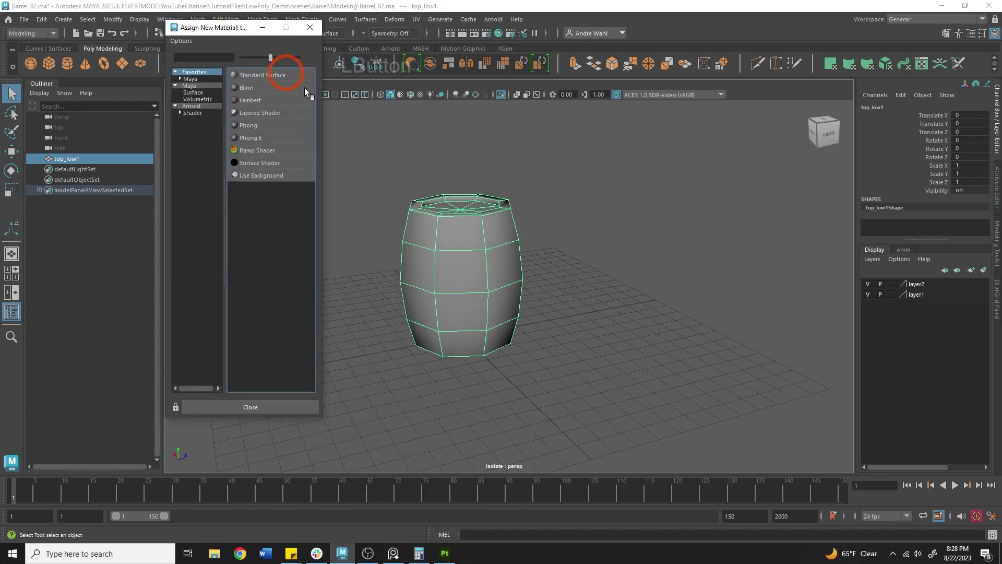
click(252, 75)
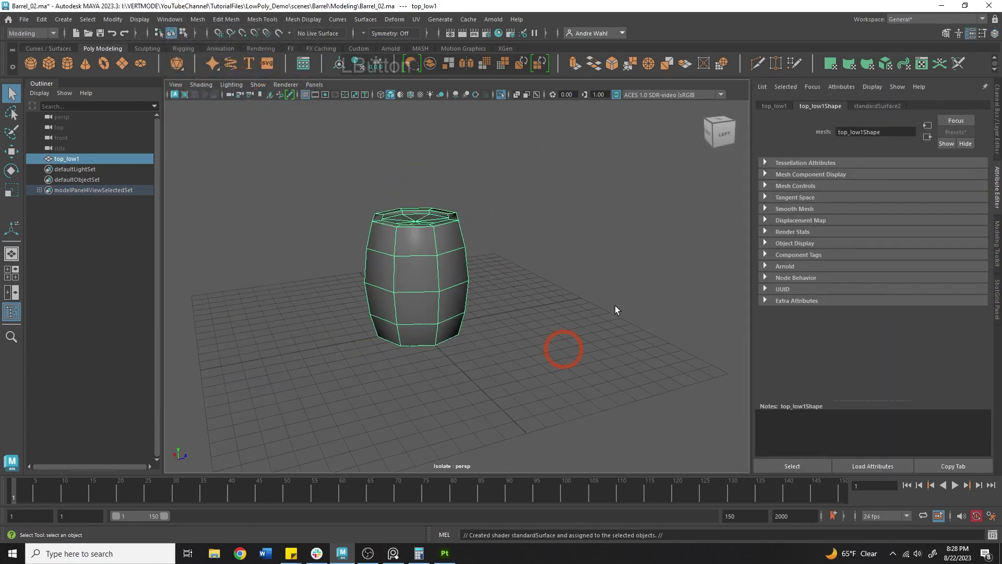
Connect a File texture node to the base color of the barrel's Standard Surface material
click(862, 105)
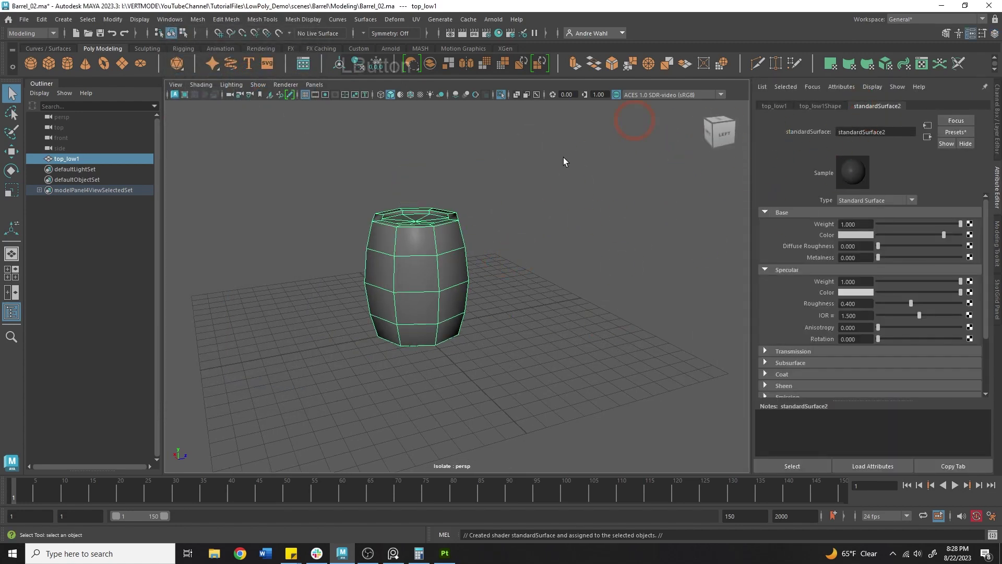
click(970, 235)
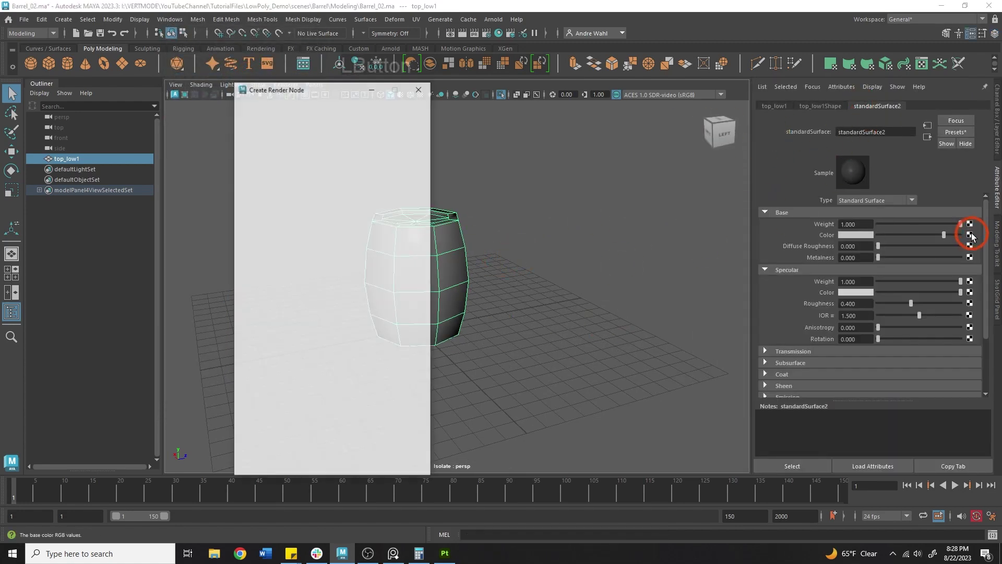
click(329, 186)
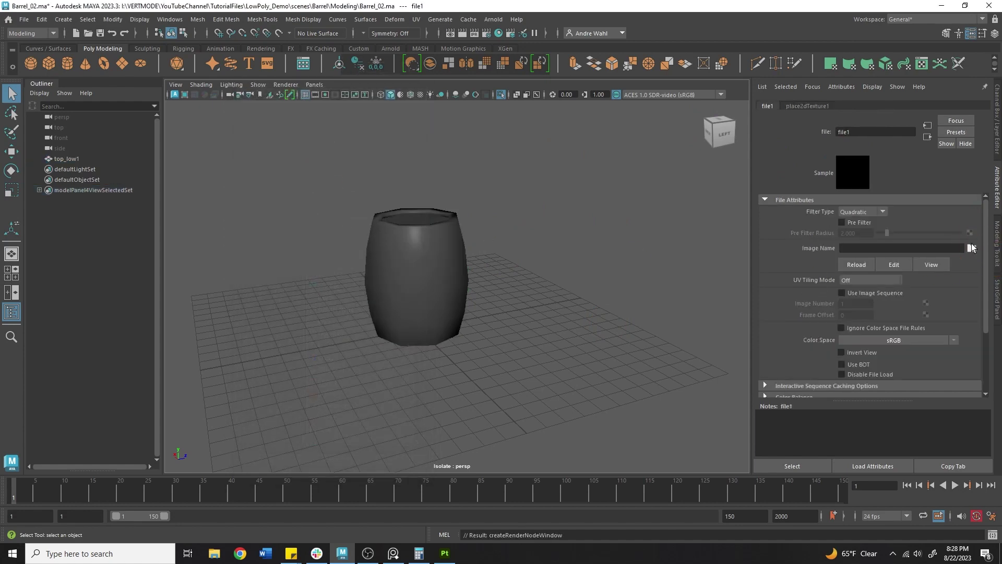
Switch to File Explorer, open the sourceimages Barrel folder and rename the exported albedo PNG as stylizedbarrel
click(214, 553)
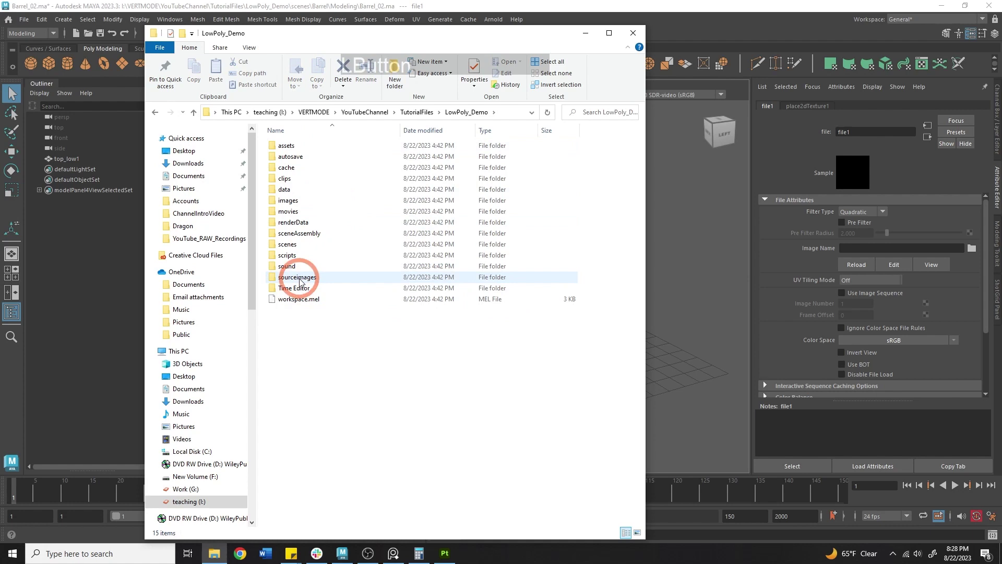
double_click(297, 279)
double_click(286, 156)
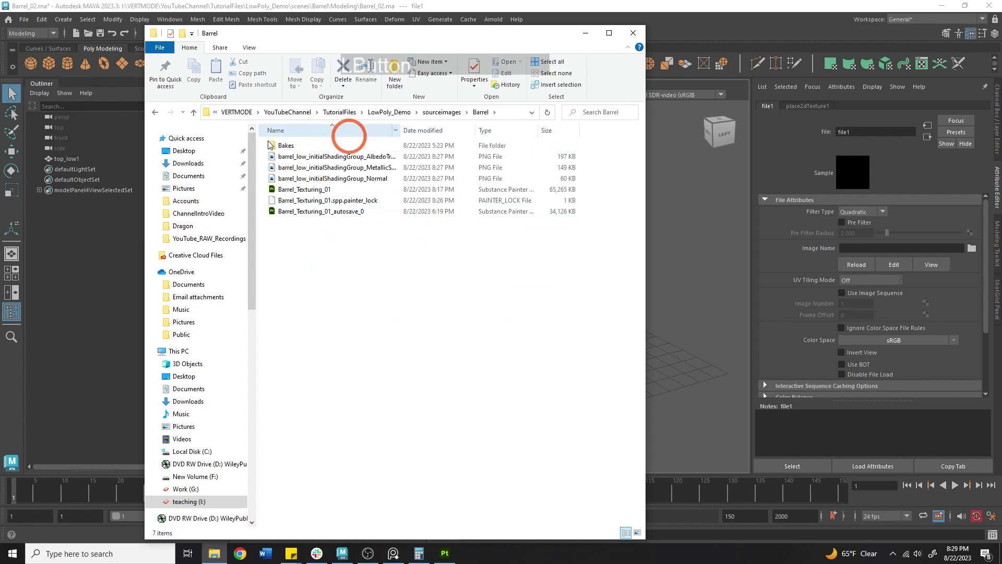
click(382, 158)
right_click(350, 160)
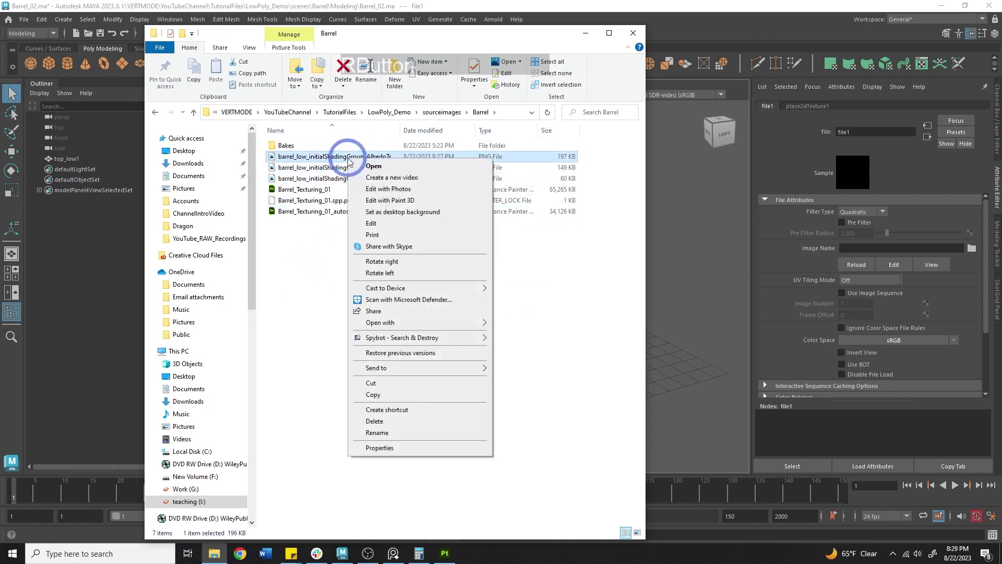
click(378, 433)
text(stylizedbarrel)
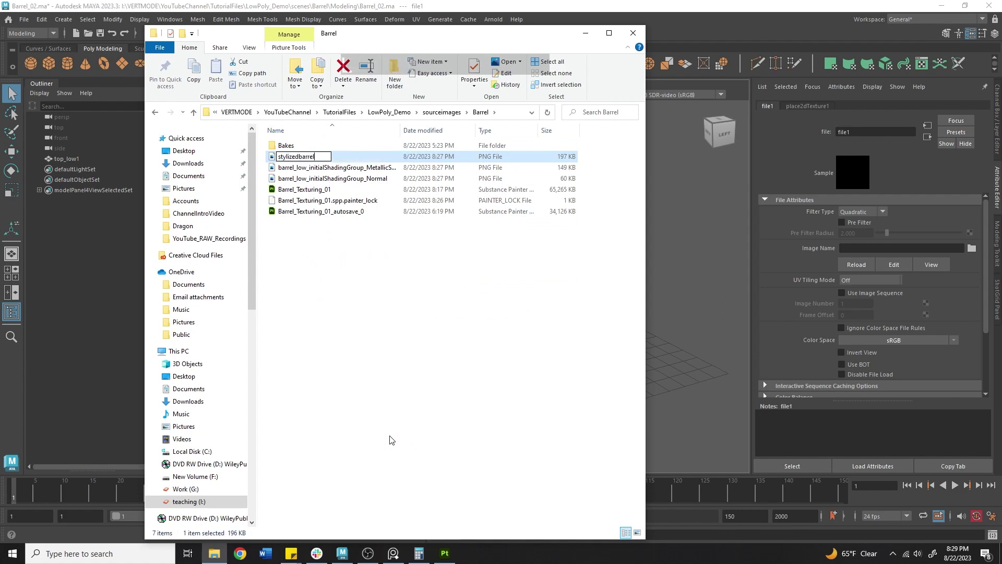
key(Return)
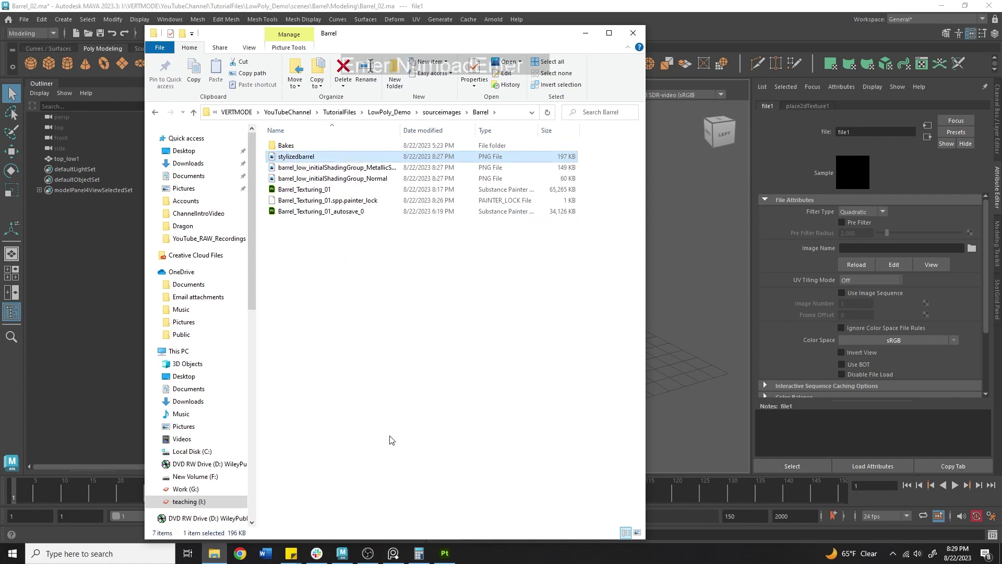
Copy the file name stylizedbarrel from the renamed albedo texture
click(298, 168)
right_click(300, 169)
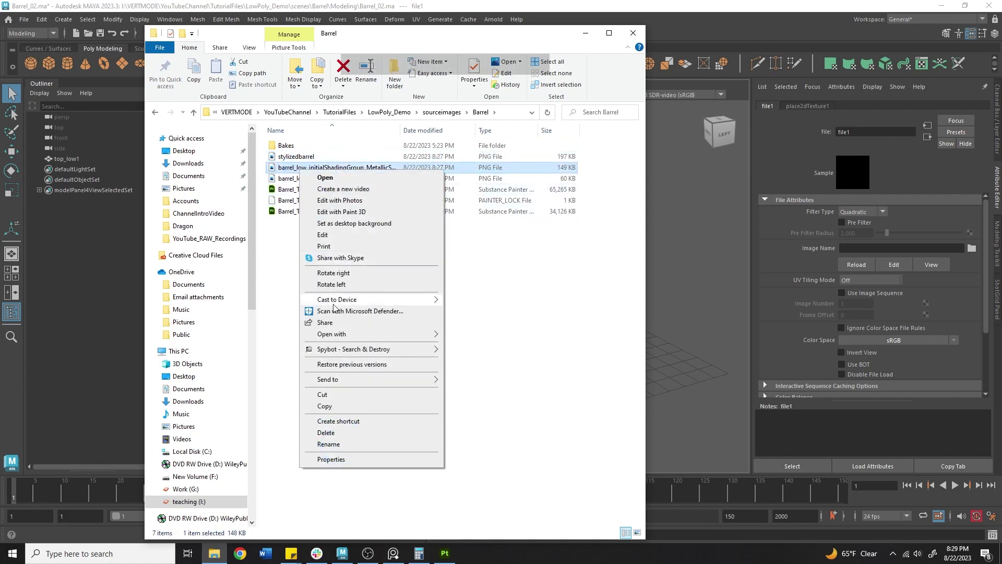
click(296, 158)
right_click(296, 159)
click(339, 433)
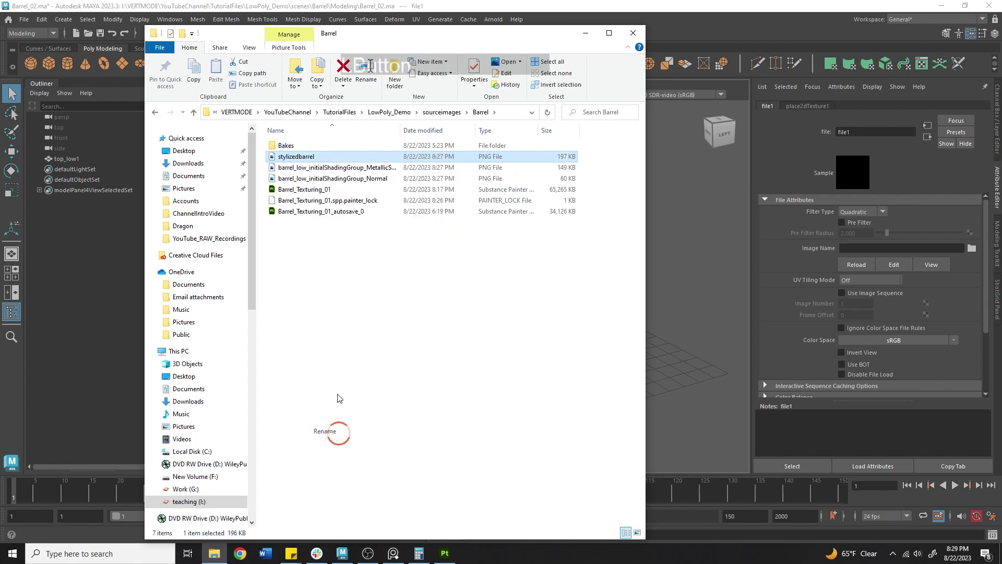
right_click(290, 152)
click(286, 156)
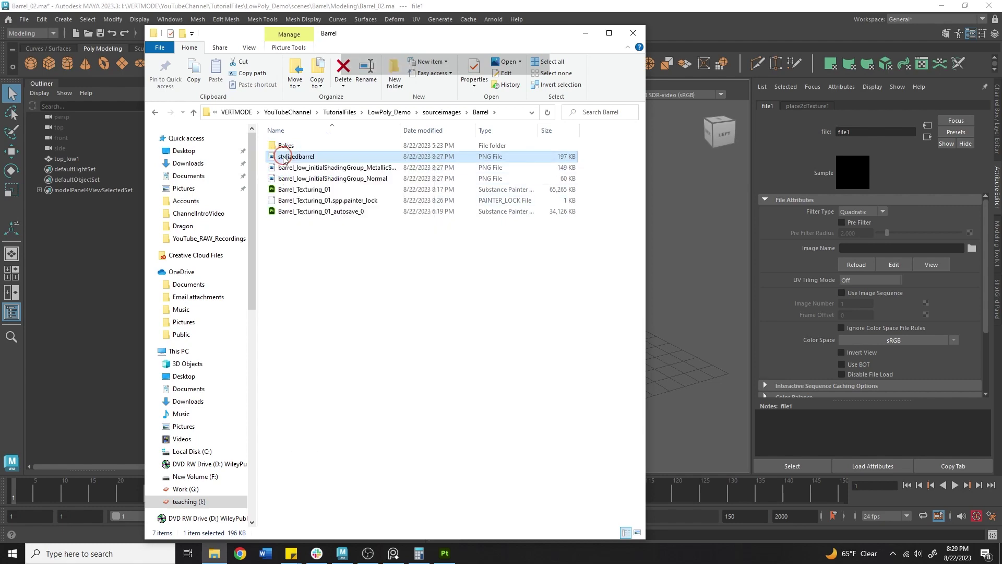
right_click(285, 158)
click(312, 430)
key(ctrl+c)
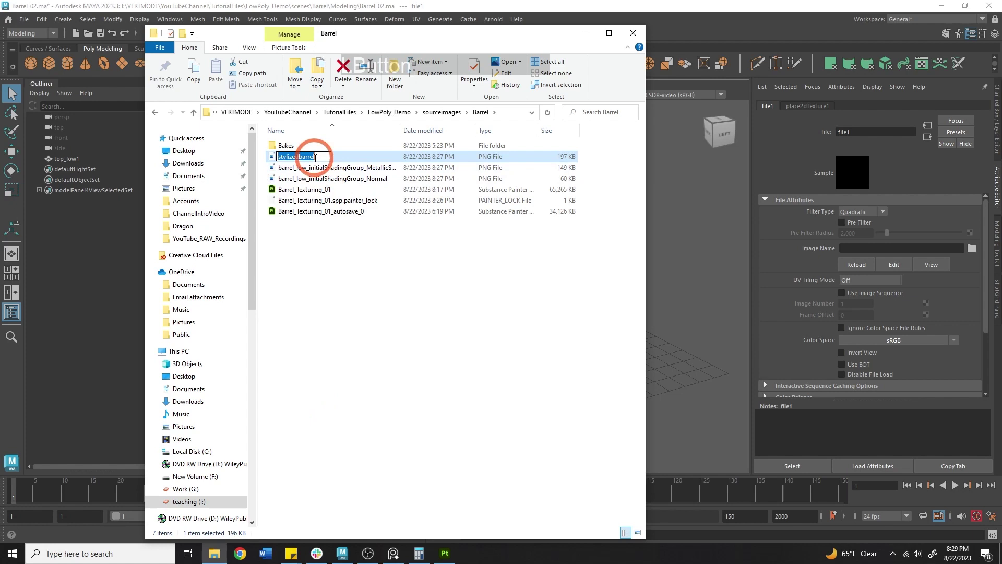
right_click(313, 155)
Rename the exported metallic texture as stylizedbarrelmetalness, reusing the copied base name
click(313, 168)
right_click(312, 168)
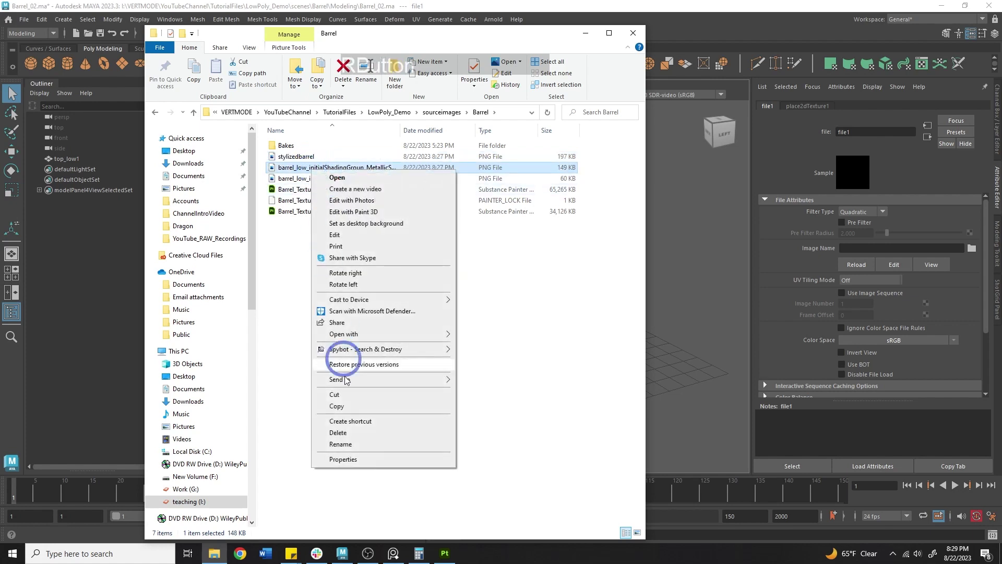
click(332, 436)
key(ctrl+v)
text(me)
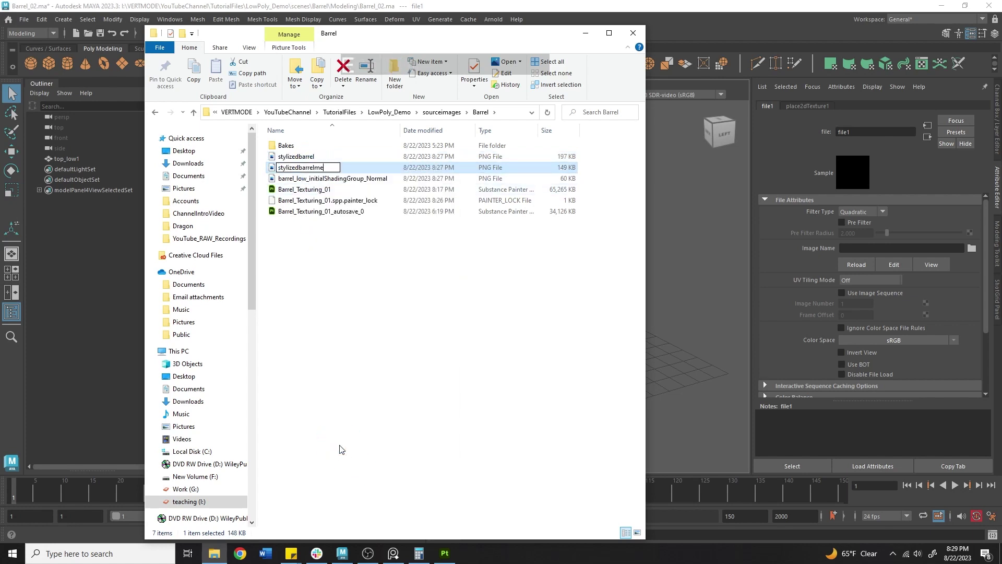
Rename the exported normal texture as stylizedbarrelnormal, reusing the copied base name
right_click(357, 178)
click(398, 450)
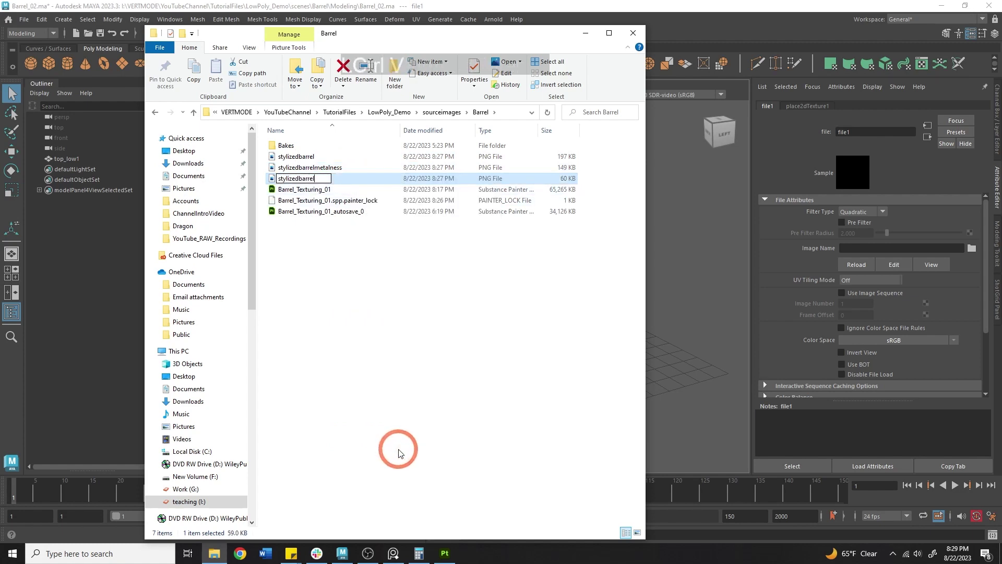
text(normal)
key(Return)
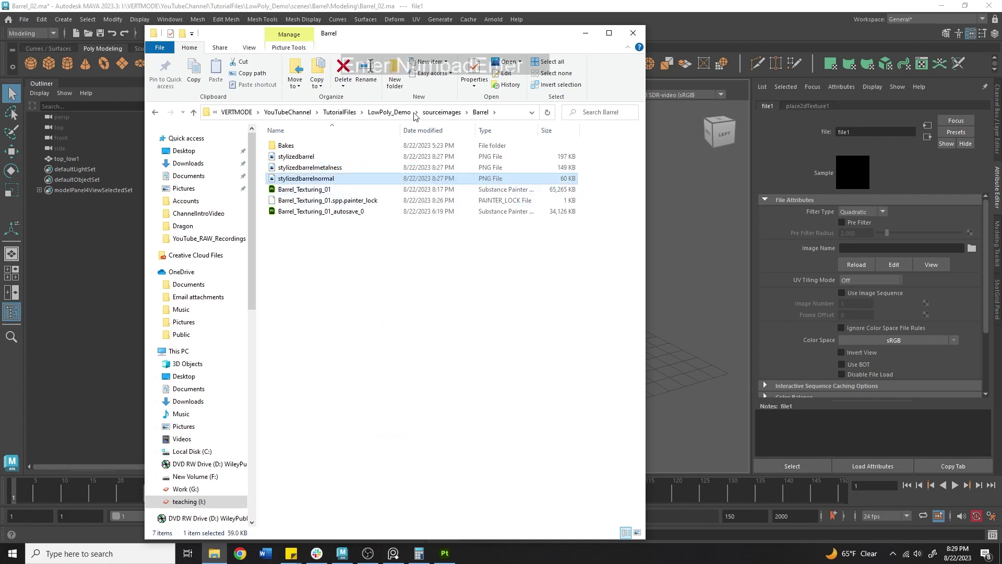
Copy the full path of the Barrel texture folder and return to Maya
click(510, 112)
right_click(513, 112)
click(537, 145)
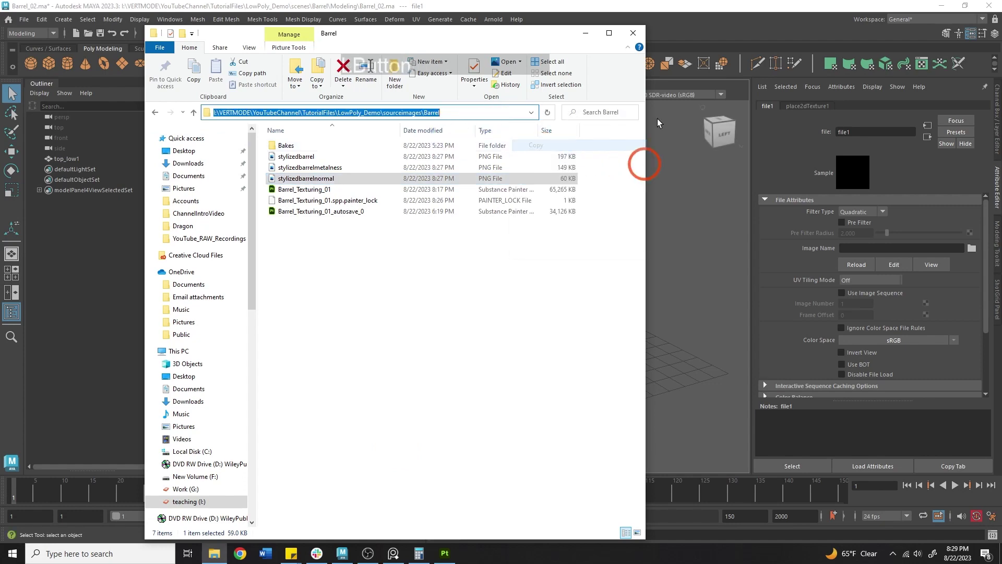
click(585, 33)
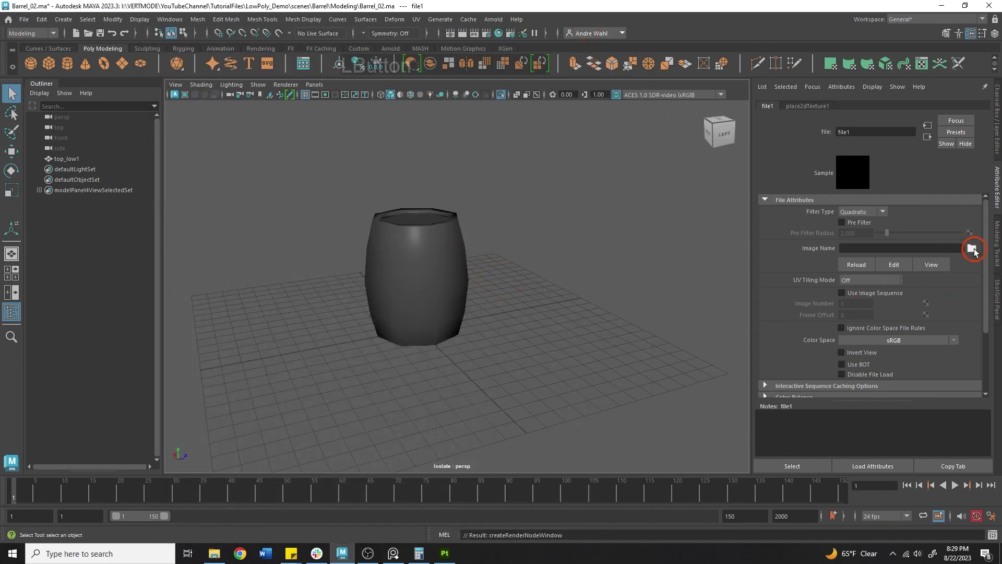
Load stylizedbarrel.png from the sourceimages Barrel folder as the image of the base color File node
click(971, 249)
double_click(327, 106)
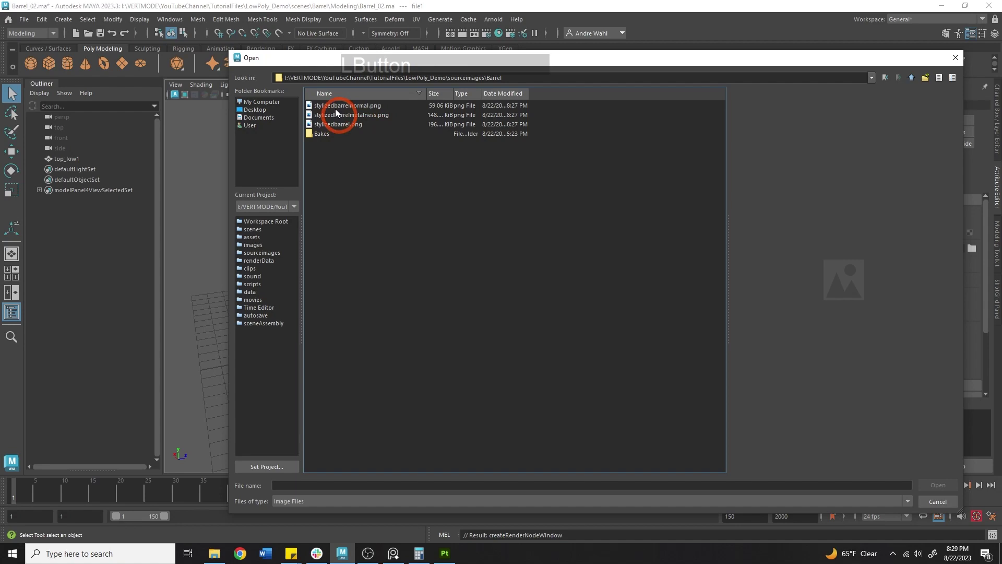
click(332, 106)
click(346, 115)
click(343, 126)
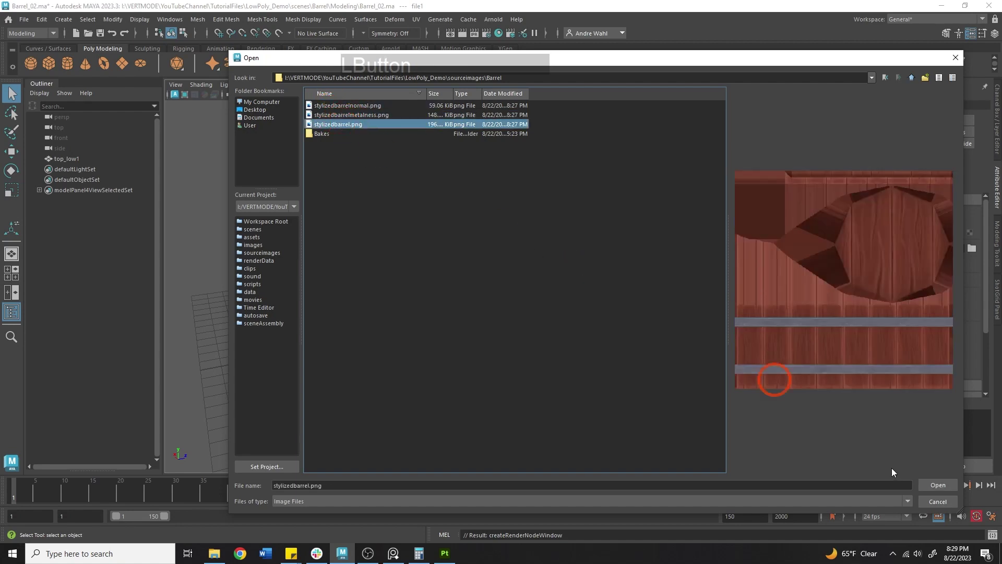
click(931, 485)
Turn on textured viewport shading and inspect the color map on the barrel from several sides
alt+right_drag(465, 313, 543, 294)
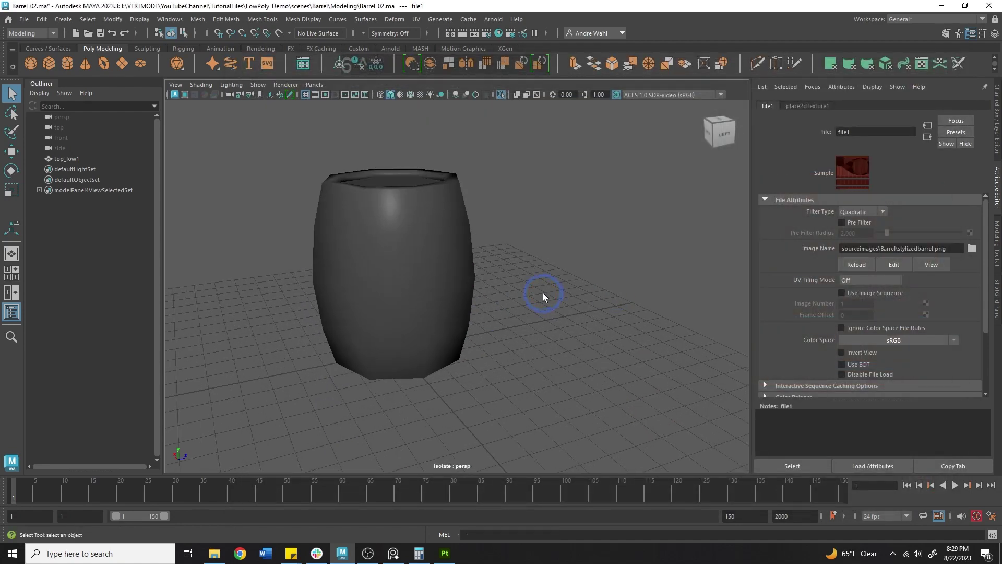
key(6)
alt+middle_drag(470, 275, 518, 301)
alt+right_drag(519, 298, 488, 275)
alt+drag(478, 253, 507, 248)
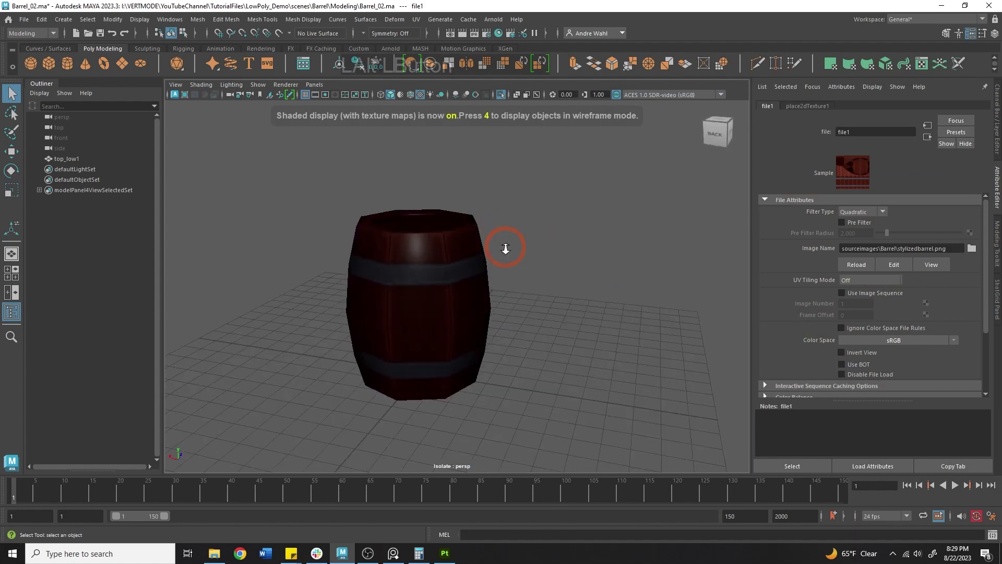
alt+right_drag(507, 251, 532, 237)
alt+drag(532, 237, 431, 266)
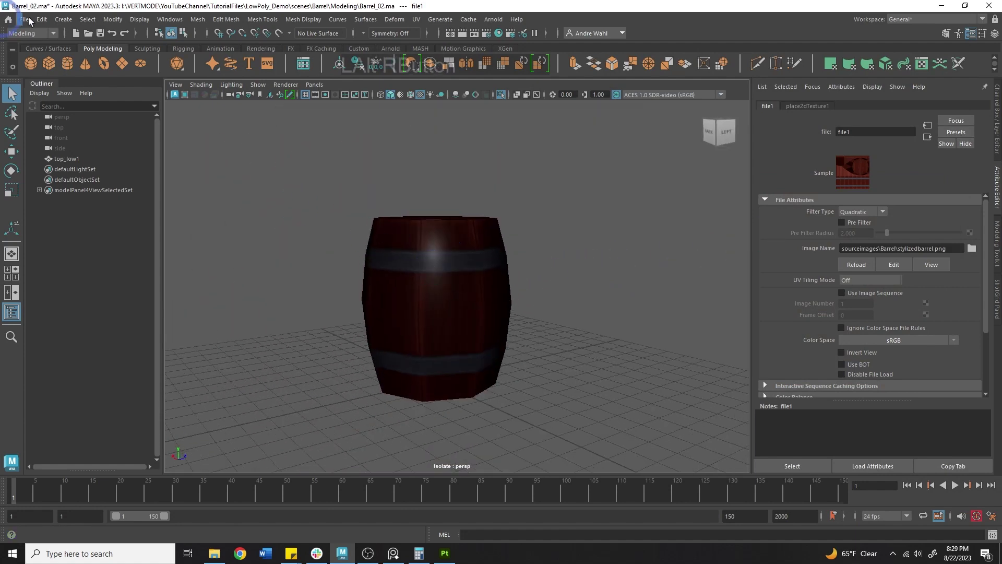
Create a directional light, move it away from the barrel to its upper side and scale up its icon
click(74, 15)
mouse_move(94, 74)
click(235, 85)
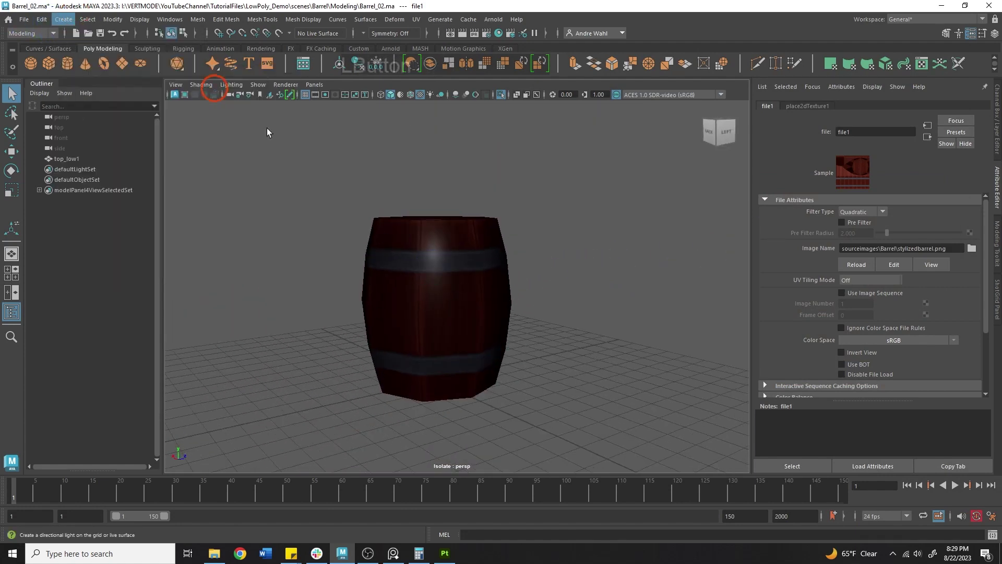
key(w)
scroll(474, 361, down, 1)
drag(438, 364, 398, 125)
key(r)
click(430, 95)
Rotate the directional light to shine diagonally down onto the barrel and set its intensity to 3
key(e)
click(324, 224)
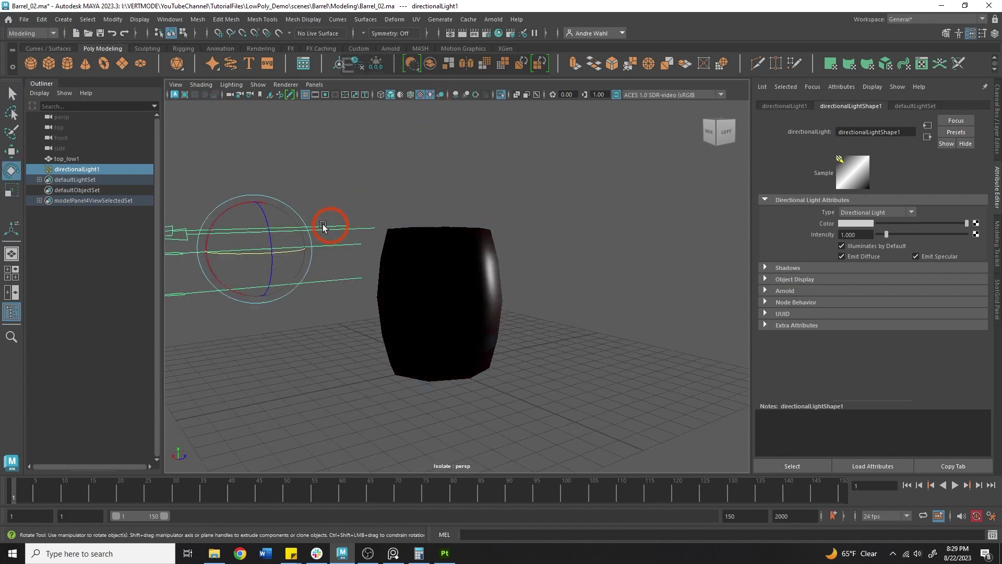
mouse_move(292, 217)
mouse_down()
mouse_move(283, 209)
mouse_move(182, 252)
mouse_move(266, 272)
mouse_move(277, 236)
mouse_move(268, 247)
mouse_move(451, 230)
mouse_up()
click(855, 230)
text(3)
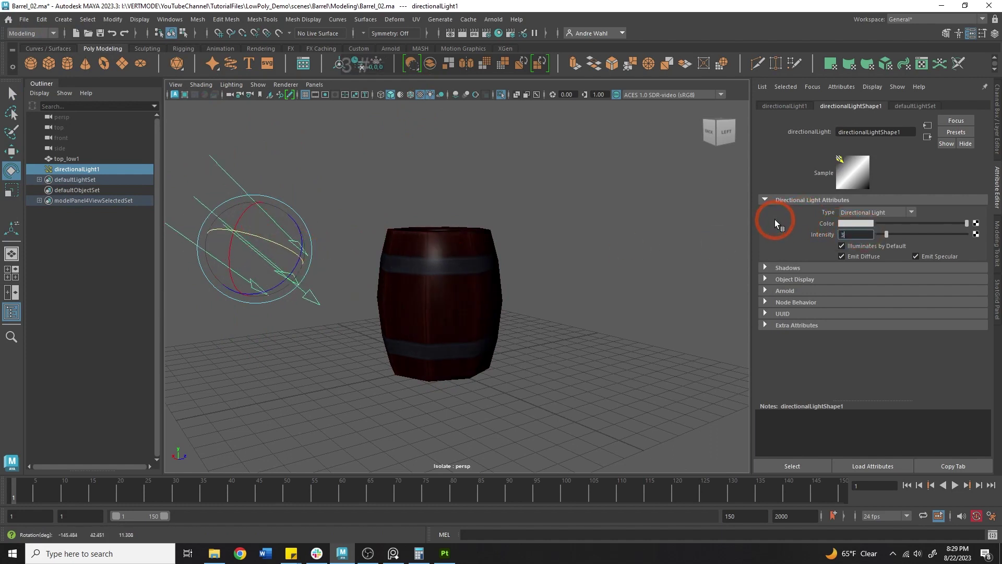
key(KP_Enter)
drag(232, 241, 277, 209)
Add an Arnold skydome light to the scene and check the barrel's lighting from above
click(500, 21)
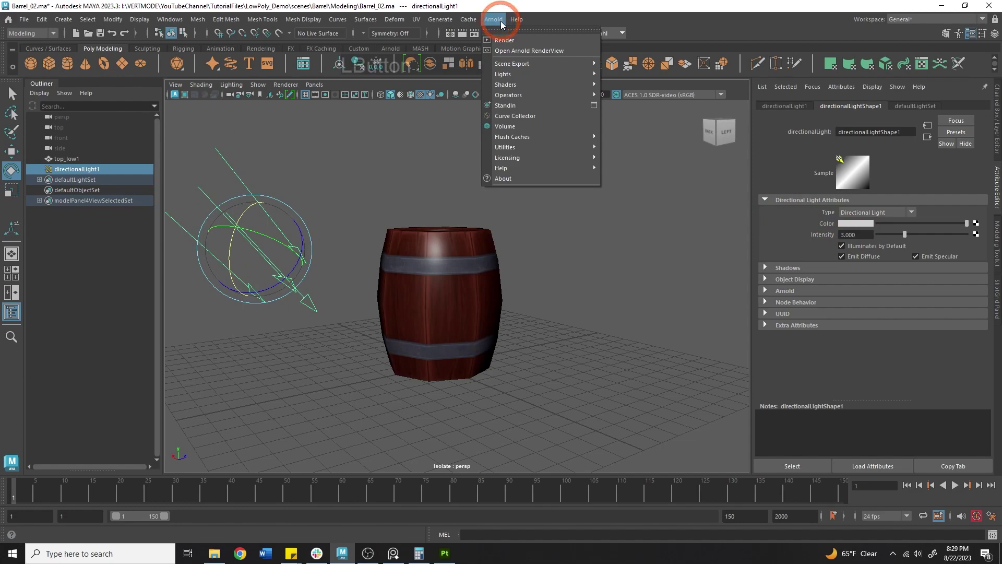
mouse_move(504, 74)
click(630, 84)
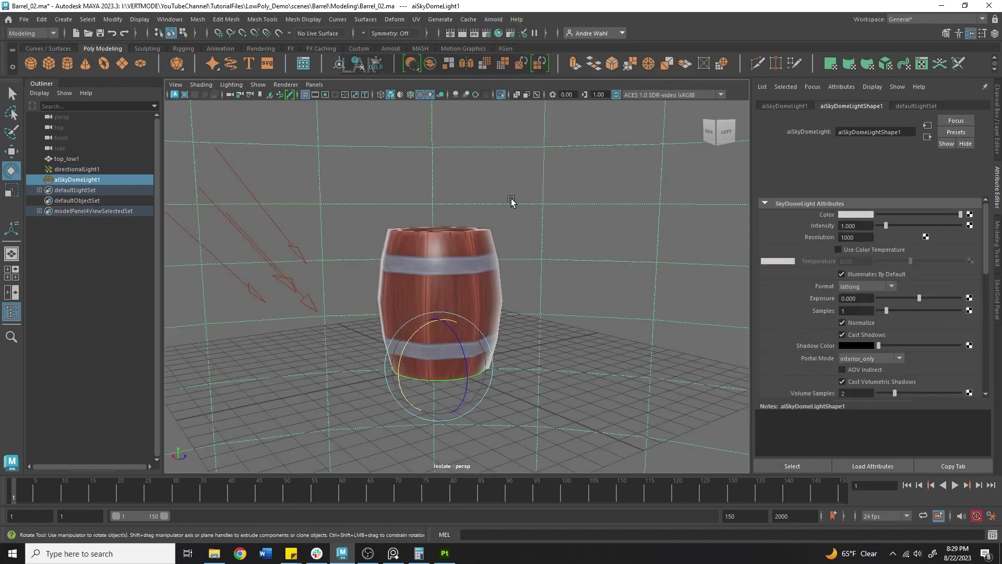
alt+middle_drag(512, 199, 566, 146)
alt+right_drag(566, 147, 496, 153)
alt+drag(495, 152, 543, 189)
key(w)
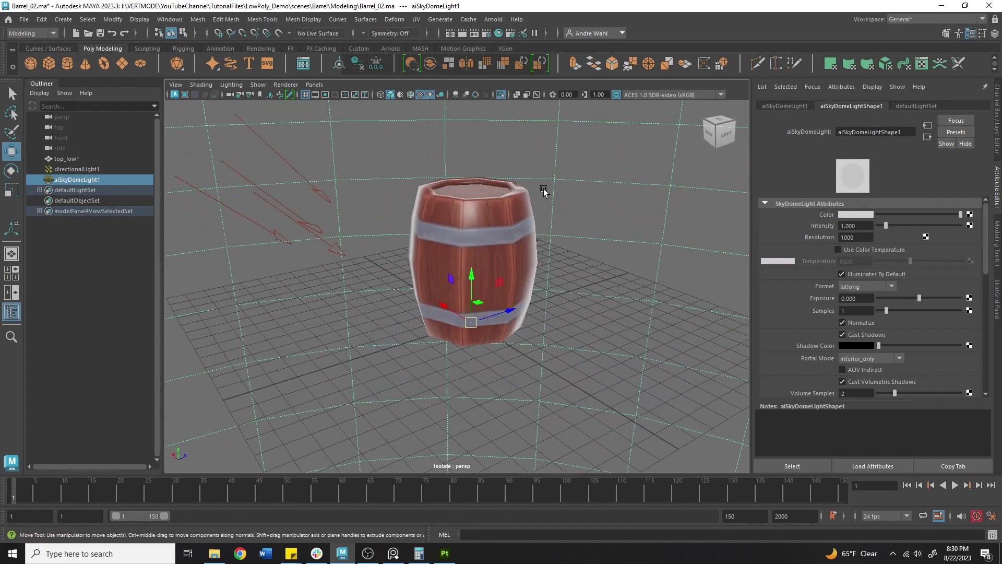
alt+drag(503, 215, 480, 265)
Add a file texture to the barrel material's bump mapping and set the bump to be used as Tangent Space Normals
click(437, 257)
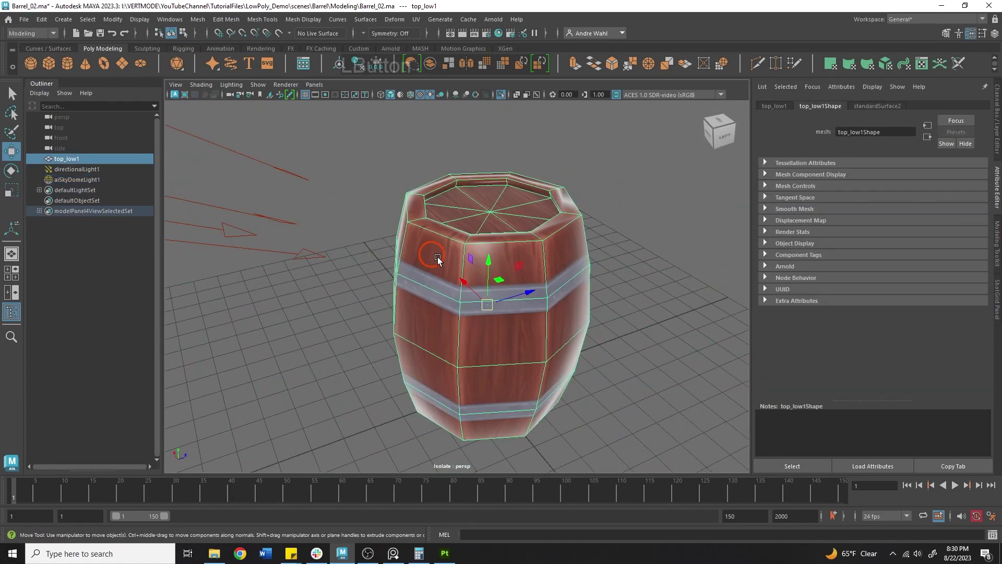
alt+middle_drag(438, 257, 424, 212)
click(885, 106)
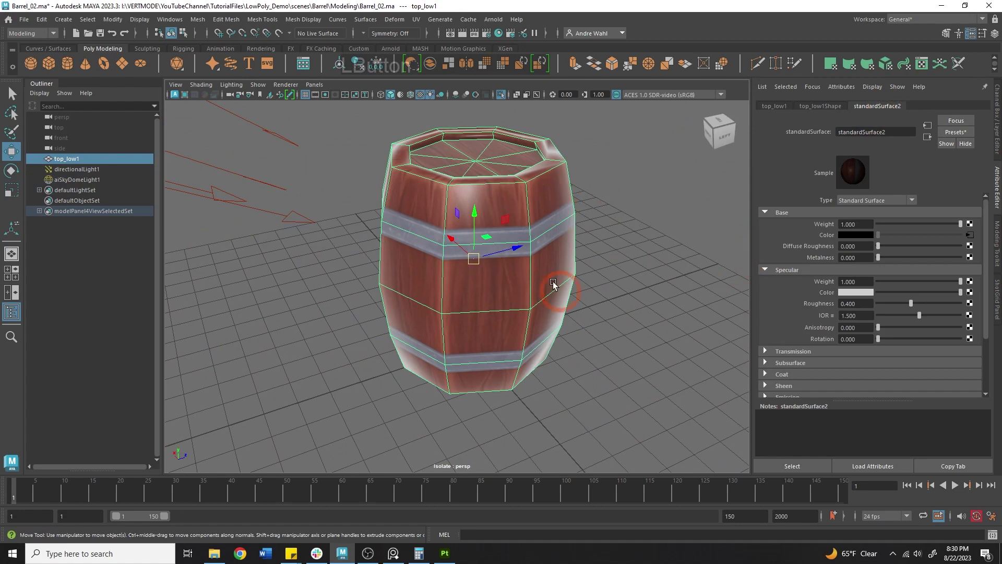
scroll(800, 251, down, 3)
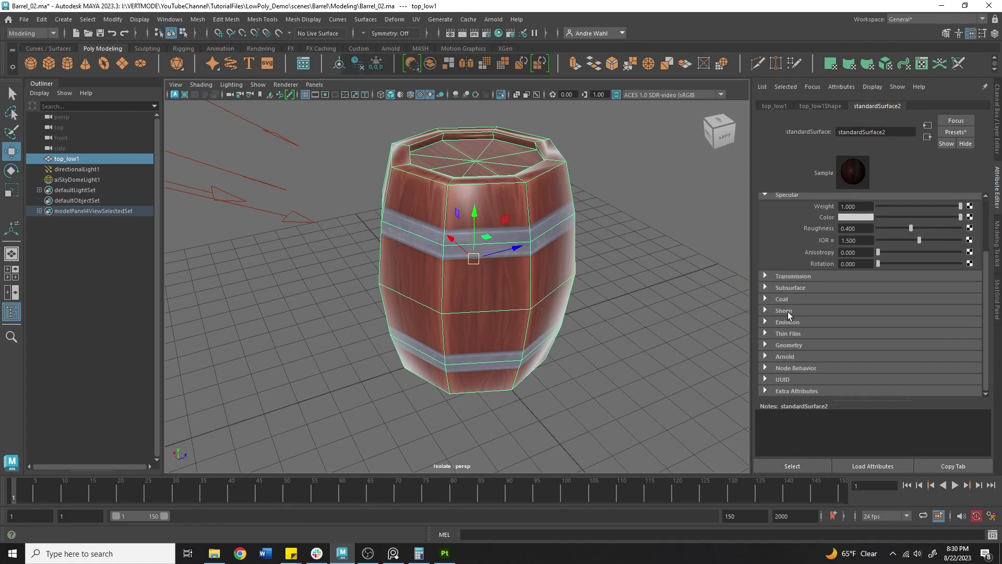
click(784, 348)
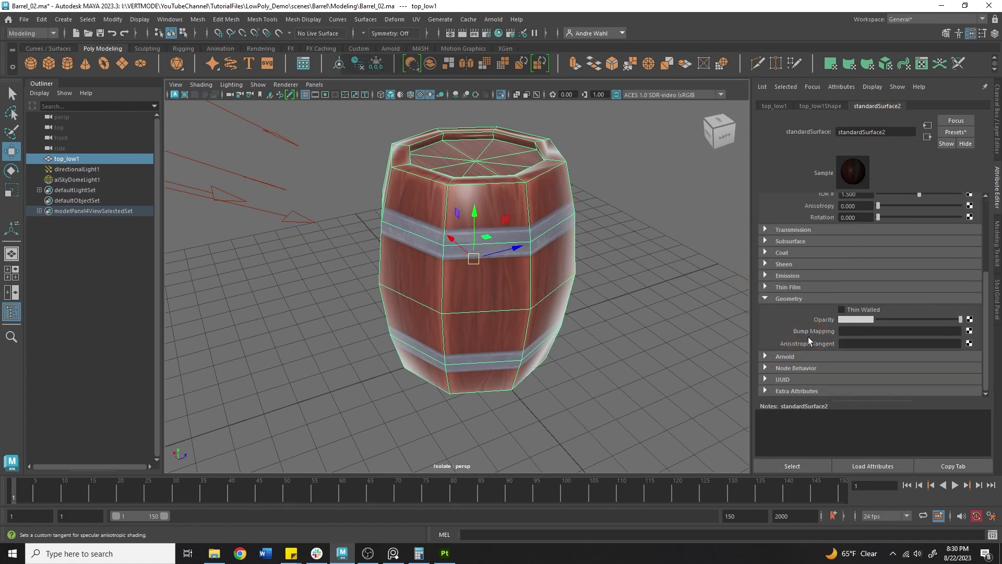
click(970, 332)
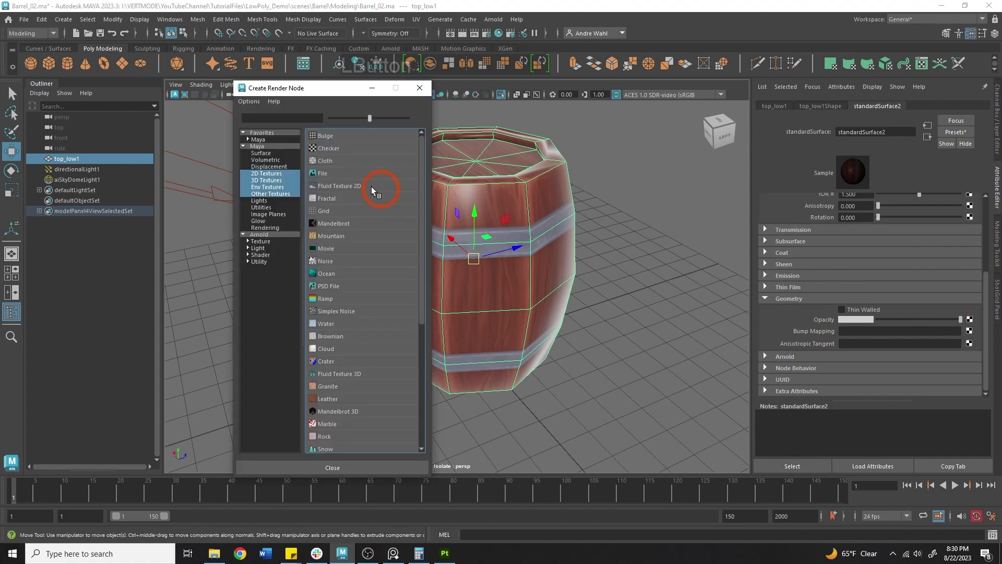
click(335, 178)
click(879, 235)
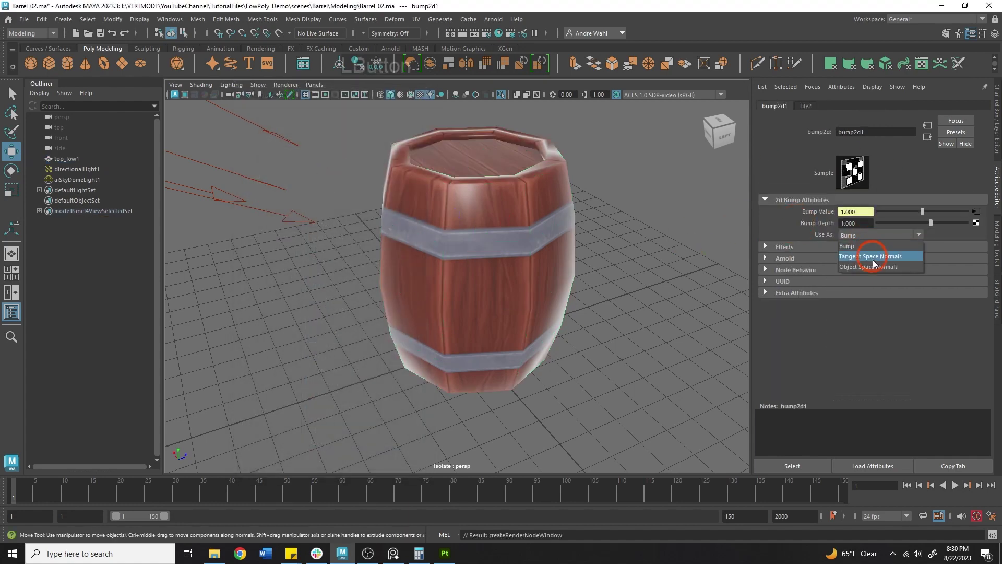
Load stylizedbarrelnormal.png into the bump's file texture and set its color space to Raw
click(977, 211)
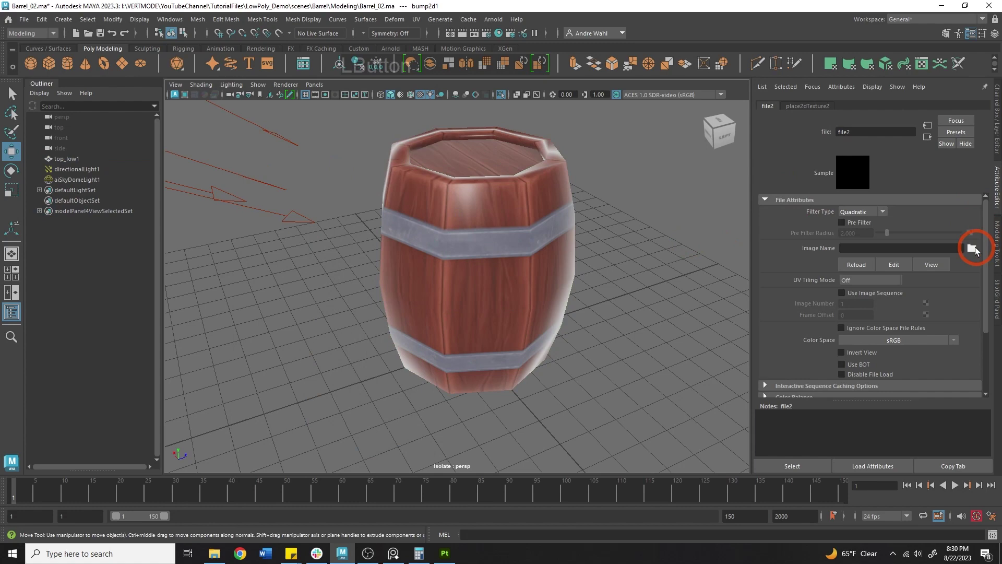
click(971, 247)
click(322, 106)
double_click(322, 107)
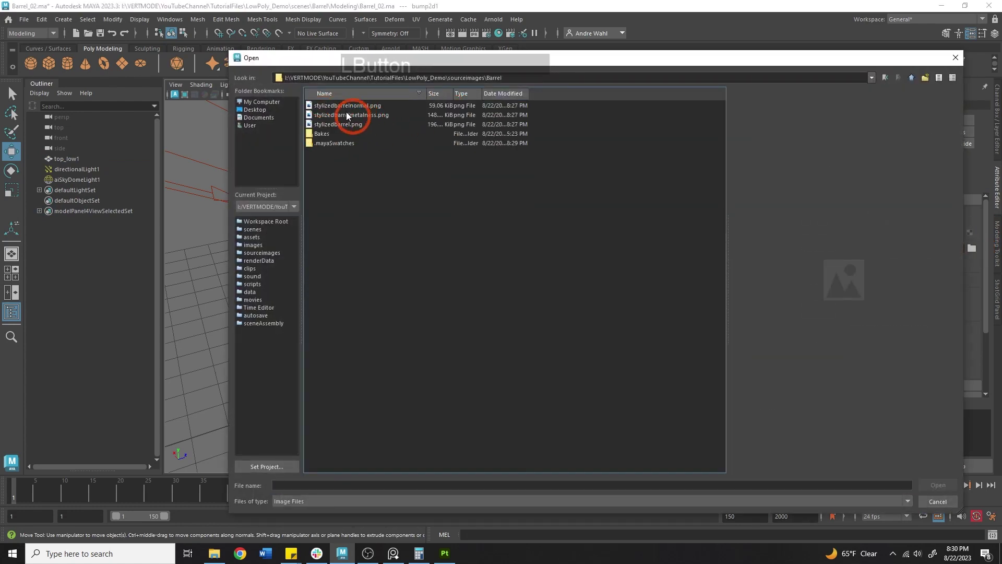
click(349, 114)
click(352, 125)
click(353, 106)
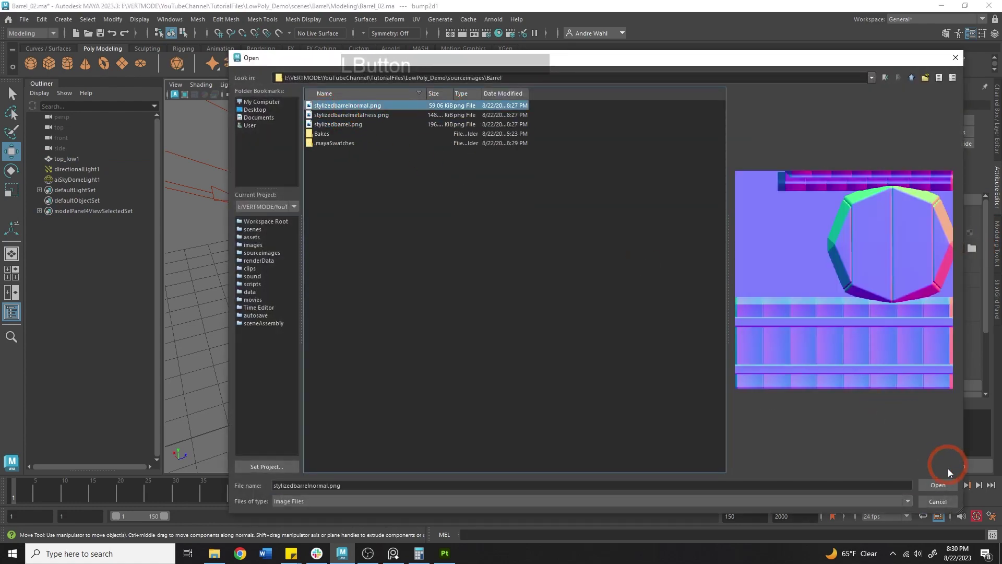
click(943, 483)
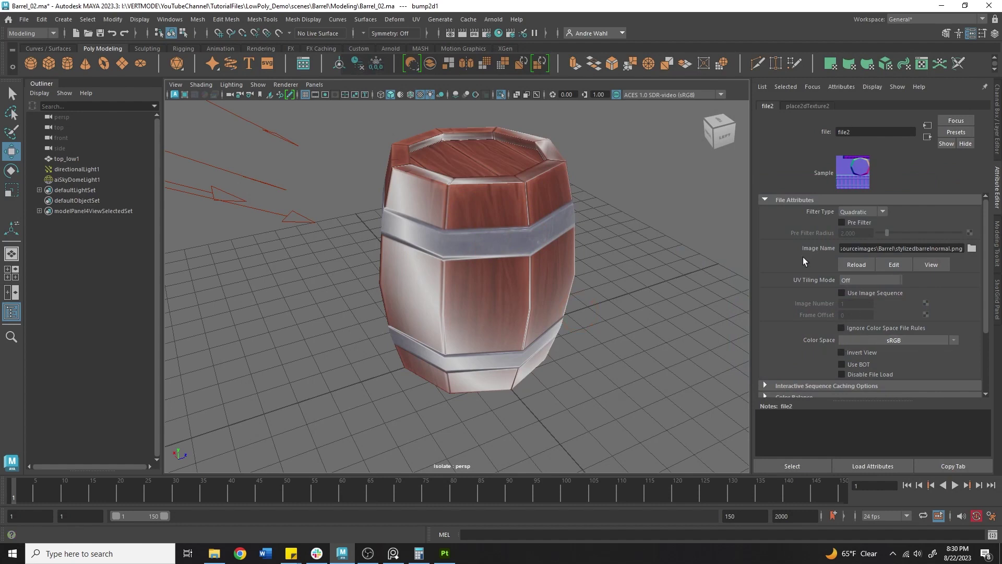
click(893, 340)
mouse_move(910, 364)
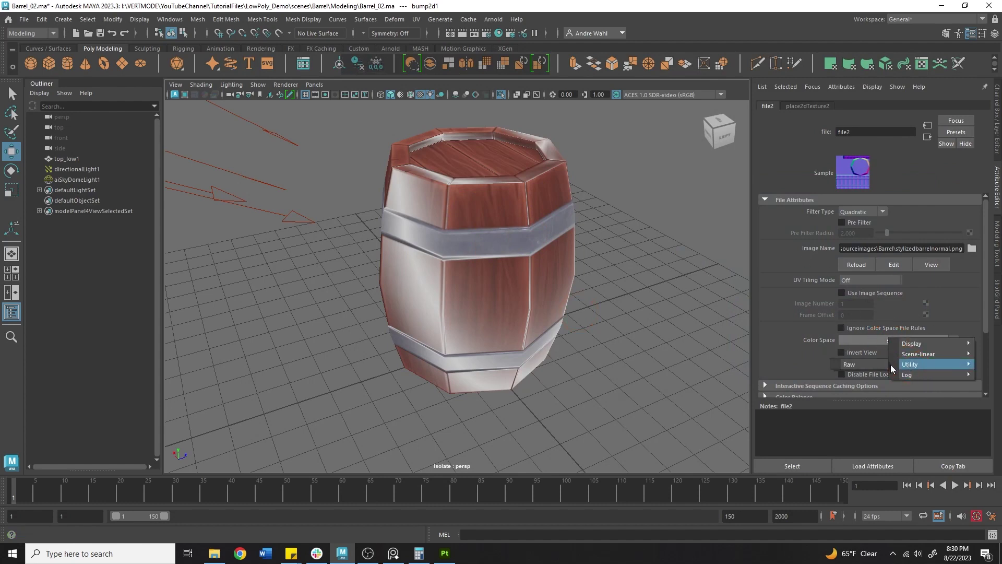
click(867, 361)
Delete the Arnold skydome light and check the barrel under the directional light alone
alt+drag(470, 278, 564, 271)
click(618, 176)
key(Delete)
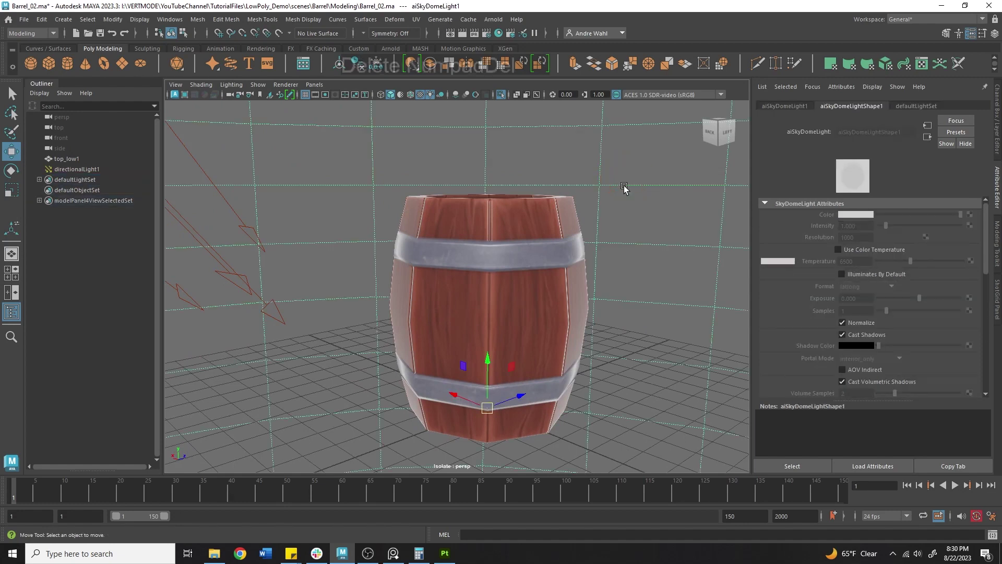
alt+drag(587, 222, 362, 239)
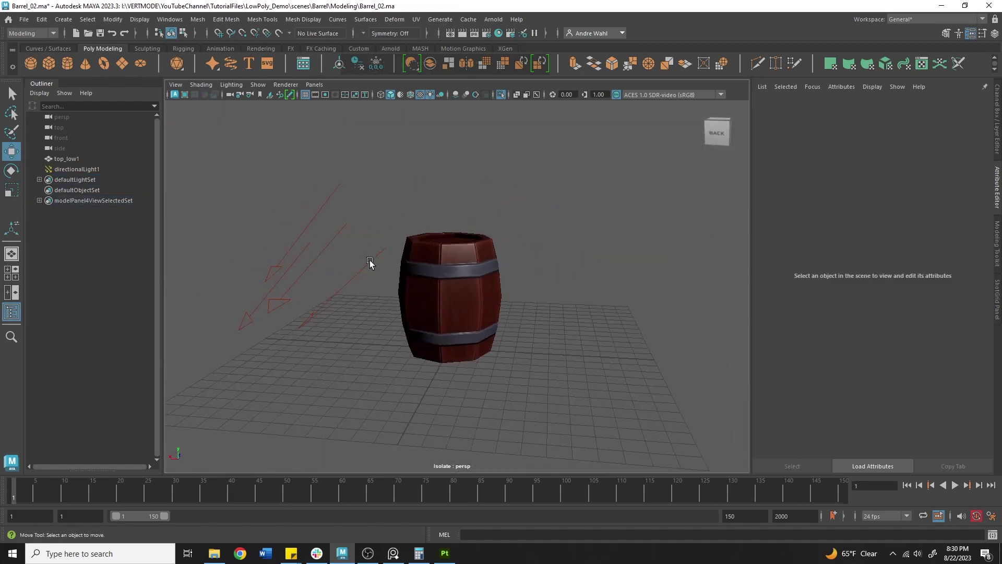
Rotate the directional light so it points diagonally down toward the barrel
click(370, 263)
key(e)
drag(365, 275, 530, 206)
Add a new Arnold skydome light and set its intensity to 0.2
click(494, 19)
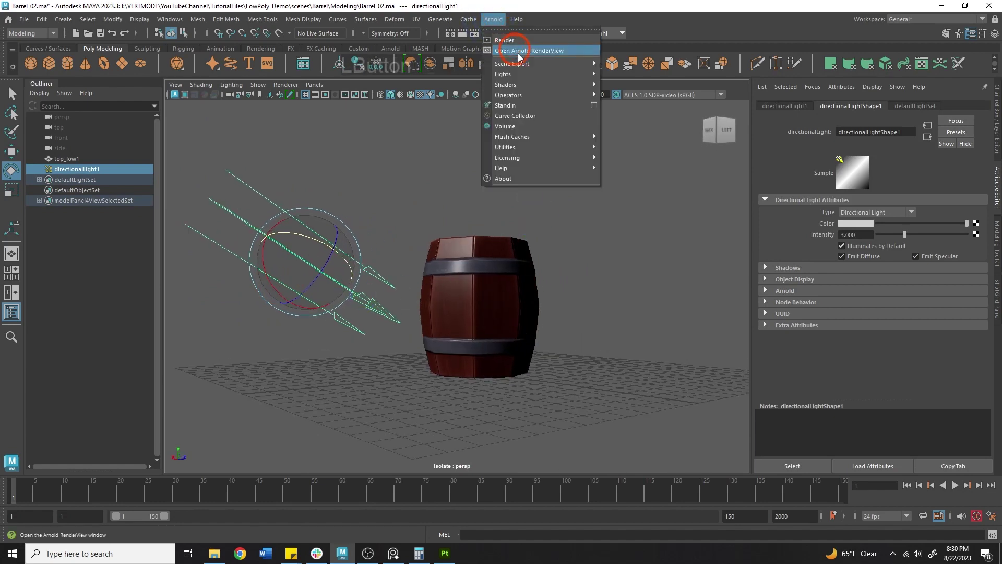
mouse_move(569, 75)
click(641, 86)
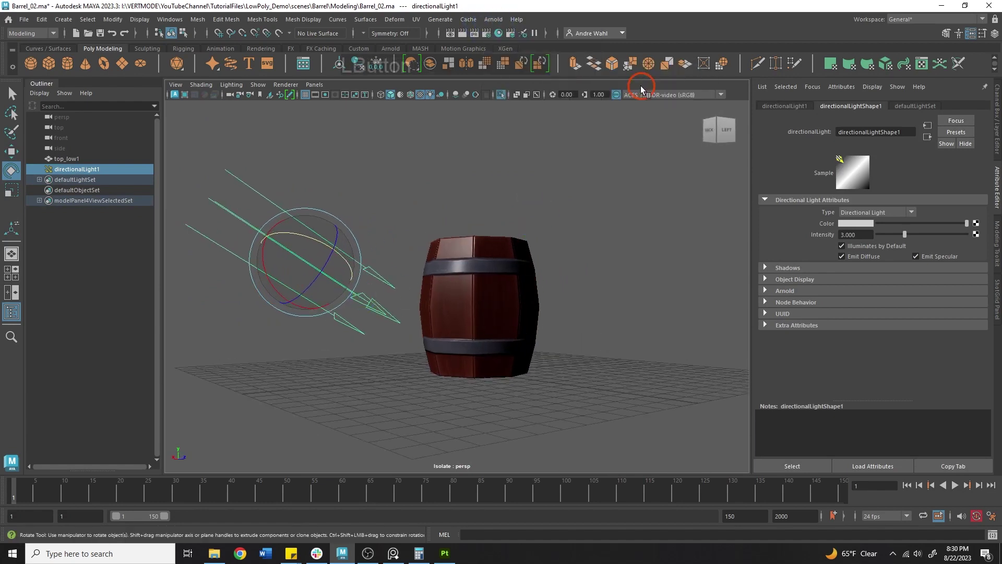
click(799, 233)
drag(879, 222, 806, 225)
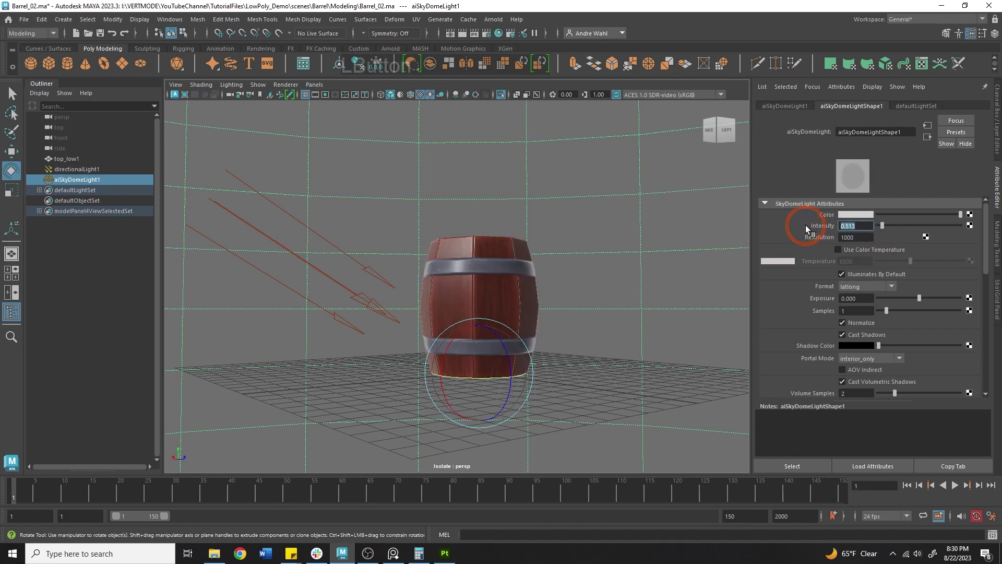
text(0.2)
key(KP_Enter)
Adjust the directional light's rotation toward the barrel and examine the normal map shading up close and from several sides
click(322, 269)
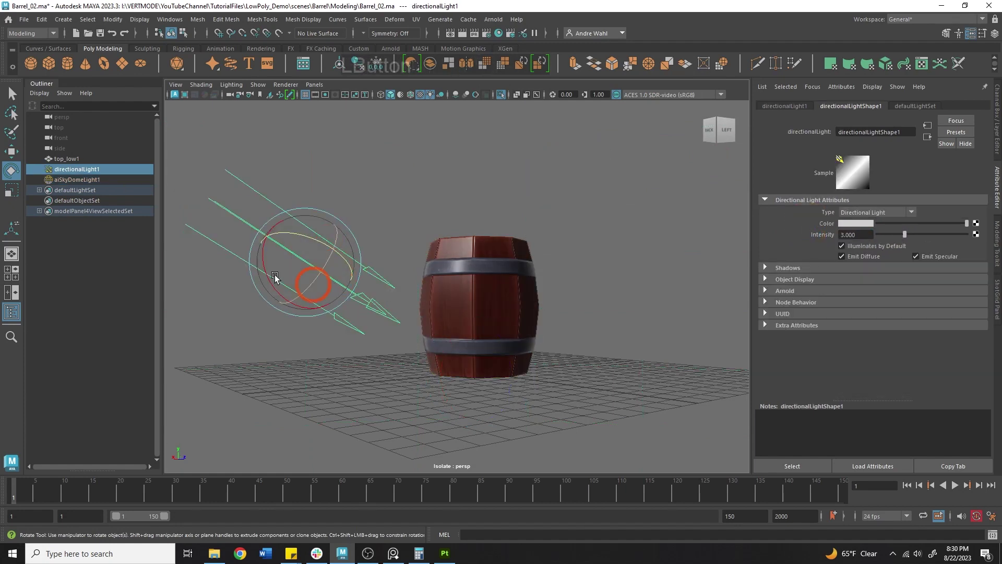
mouse_move(272, 275)
mouse_down()
mouse_move(568, 300)
mouse_move(585, 258)
mouse_move(515, 278)
mouse_move(403, 278)
mouse_move(380, 300)
mouse_move(348, 239)
mouse_move(258, 249)
mouse_up()
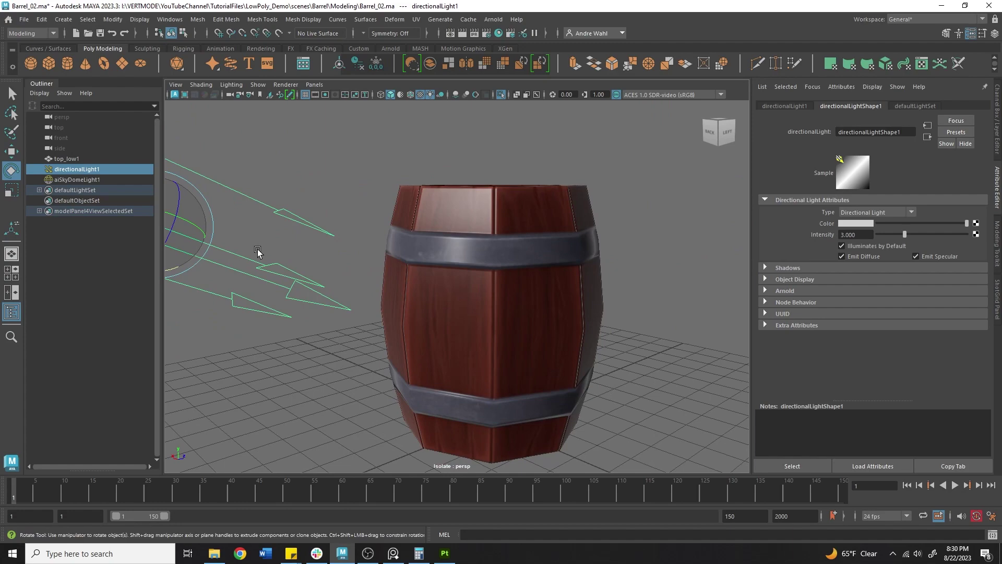
alt+right_drag(424, 241, 659, 252)
alt+drag(634, 256, 605, 252)
alt+right_drag(601, 251, 342, 218)
alt+drag(343, 224, 360, 157)
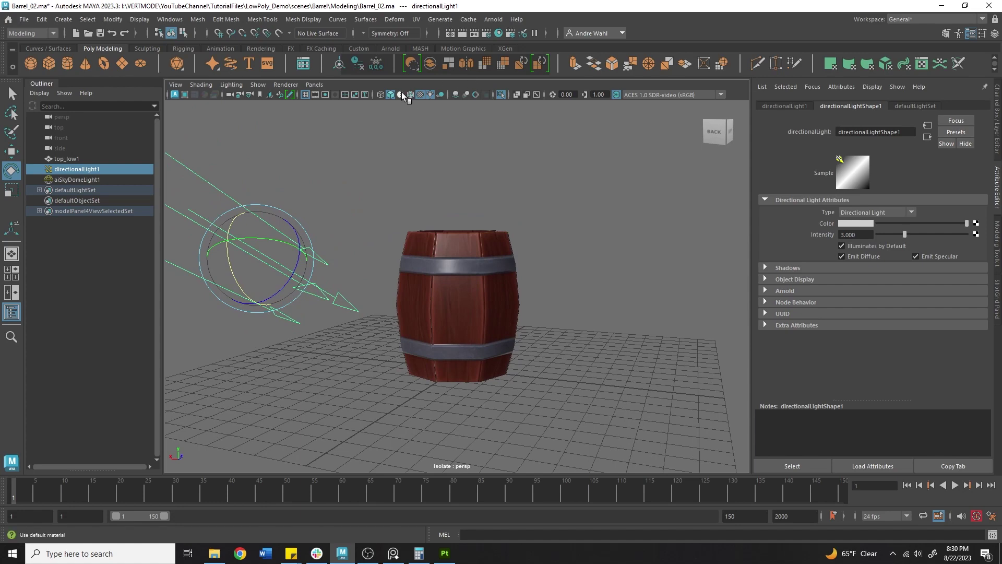
Compare the barrel's look with the default material and with its textured material
click(402, 92)
mouse_move(427, 127)
alt+mouse_down()
mouse_move(394, 134)
mouse_move(419, 96)
mouse_move(453, 120)
mouse_move(405, 92)
mouse_move(507, 174)
mouse_move(519, 167)
mouse_move(474, 156)
mouse_move(419, 206)
mouse_move(499, 188)
mouse_move(480, 215)
mouse_move(480, 192)
alt+mouse_up()
click(410, 95)
click(402, 93)
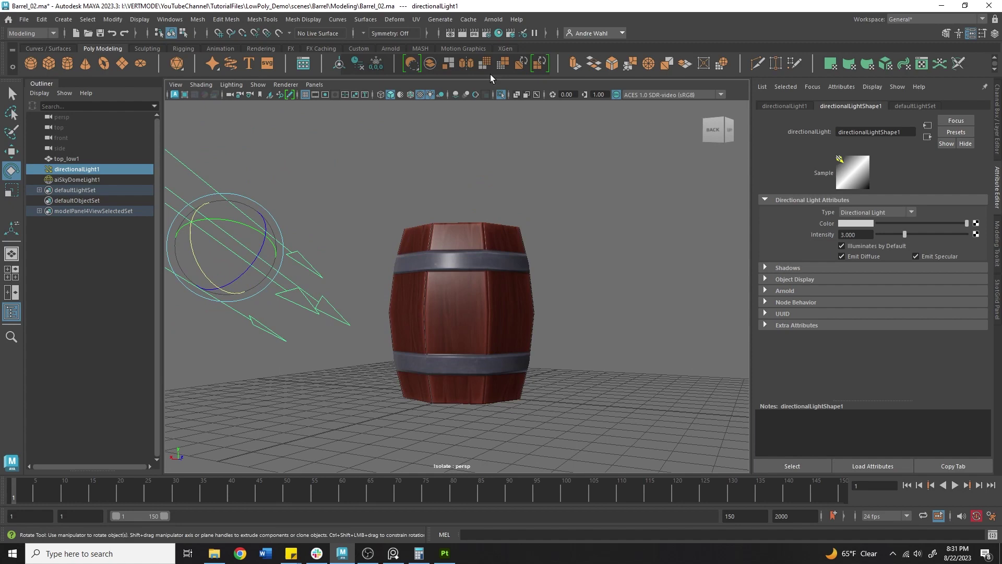
Open the Hypershade and run Optimize Scene Size to clear the unused materials
click(499, 32)
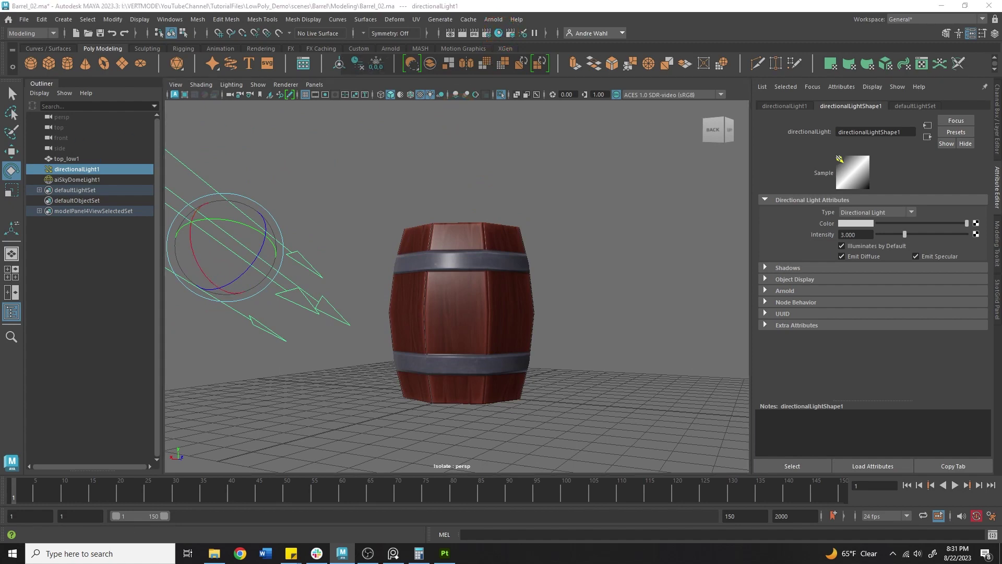
drag(0, 128, 491, 0)
drag(197, 6, 313, 0)
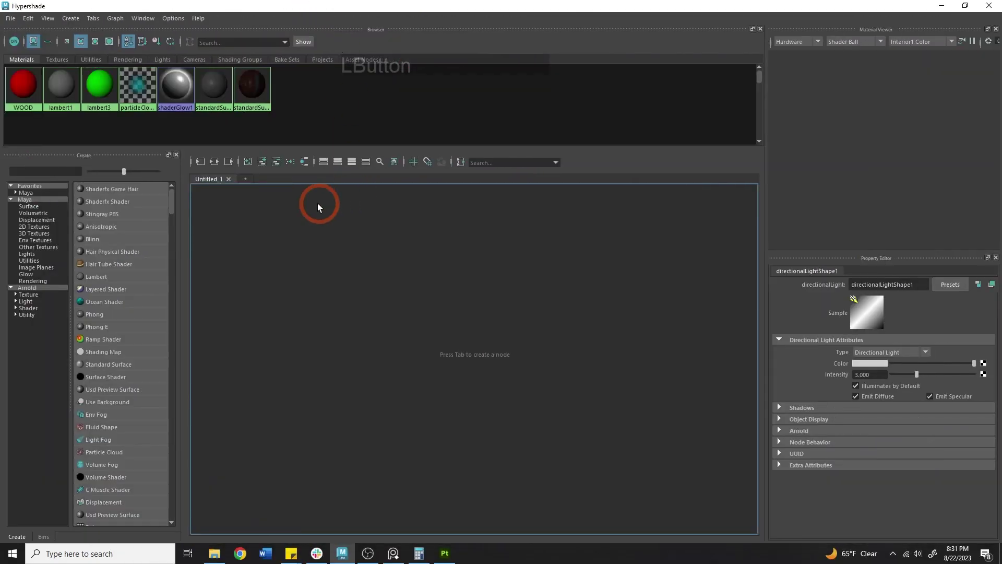
drag(178, 5, 349, 87)
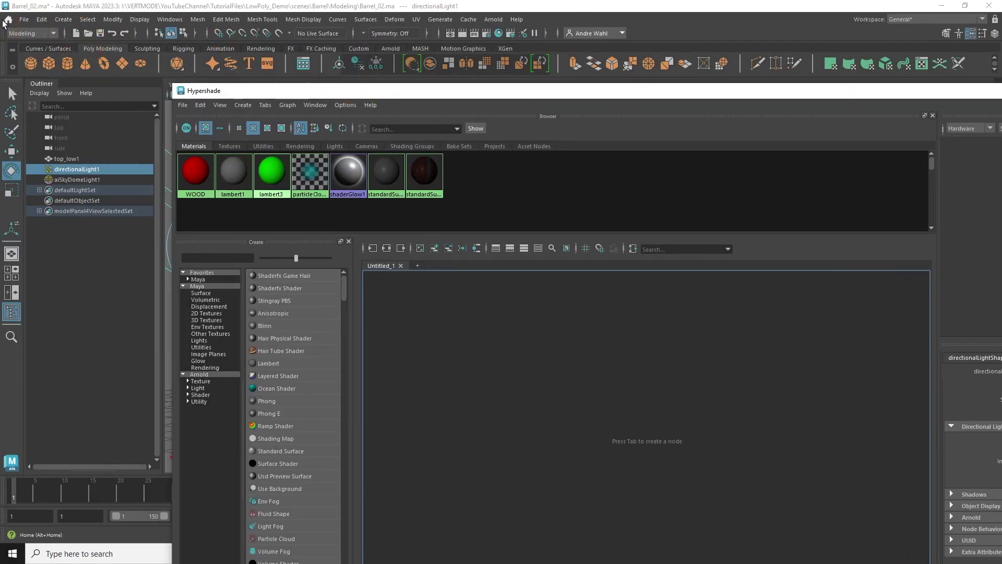
click(23, 20)
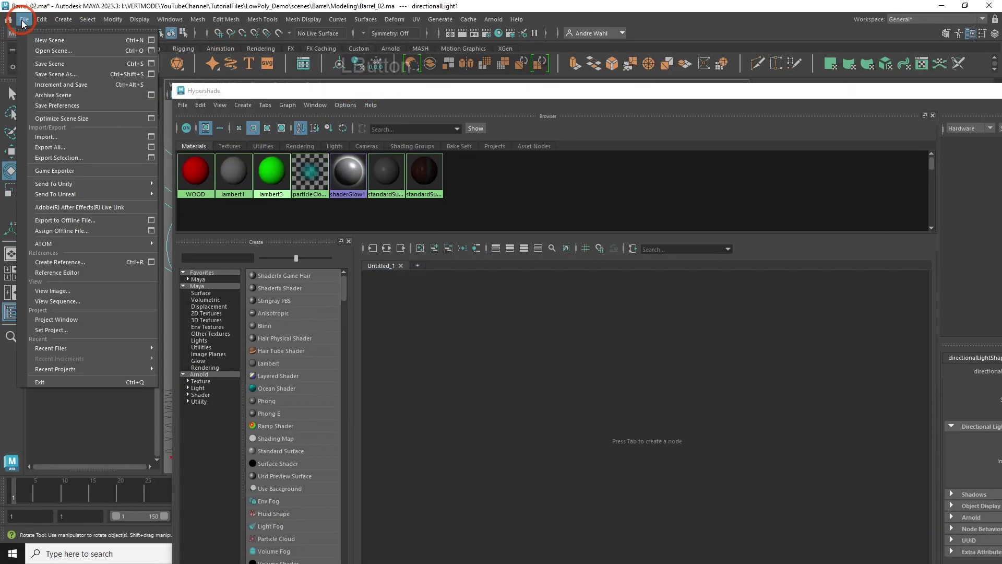
click(68, 117)
click(475, 283)
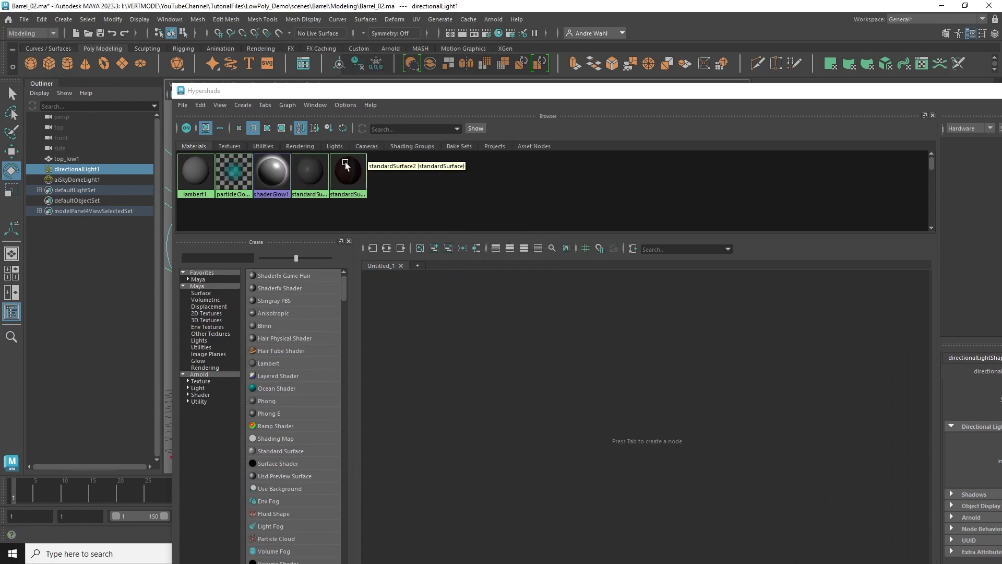
Graph the standardSurface2 network in the Hypershade and spread the color texture nodes above and the normal map nodes below
click(481, 209)
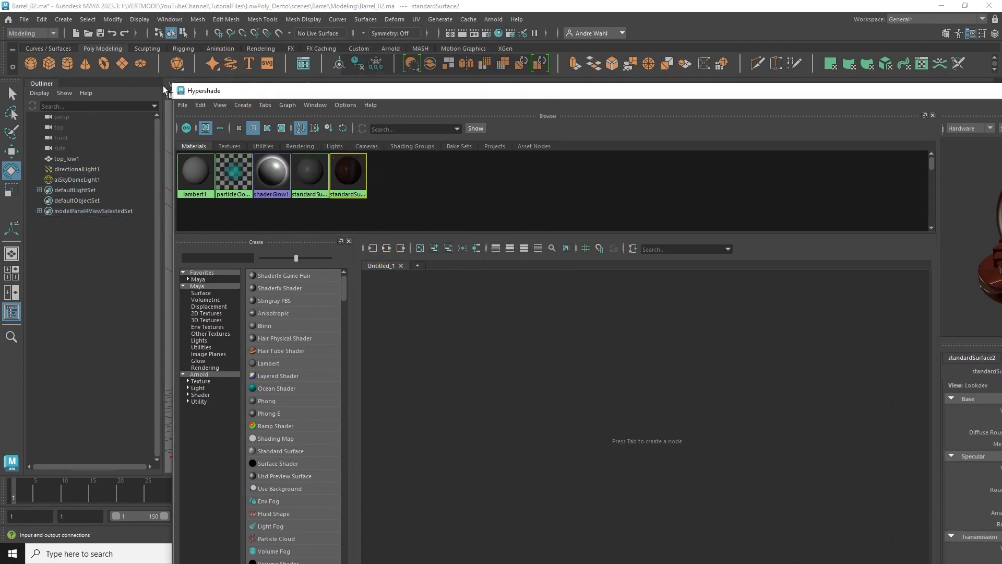
drag(175, 86, 312, 173)
click(541, 187)
drag(541, 191, 271, 1)
drag(256, 297, 469, 534)
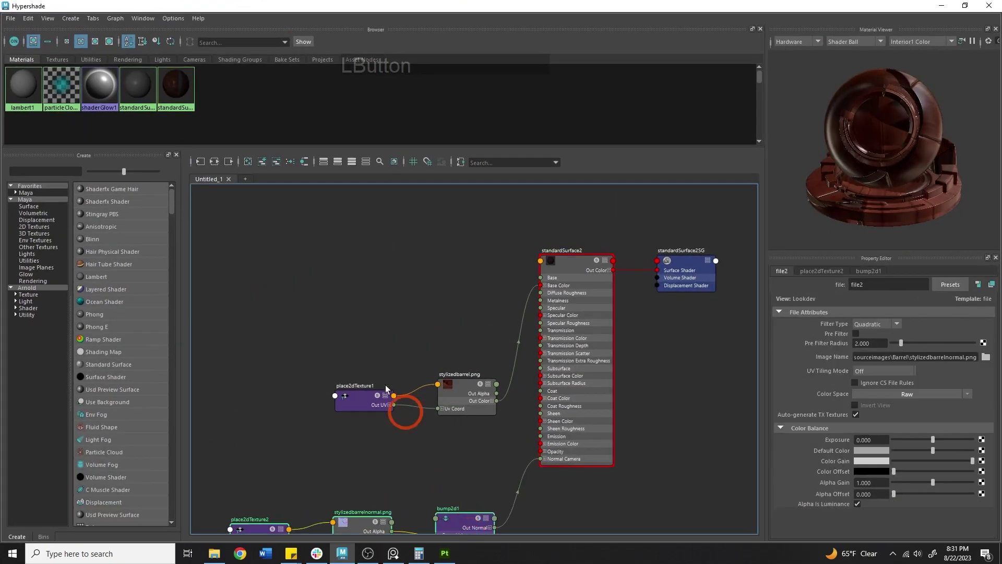
drag(344, 318, 491, 417)
drag(461, 401, 379, 258)
alt+middle_drag(403, 341, 352, 343)
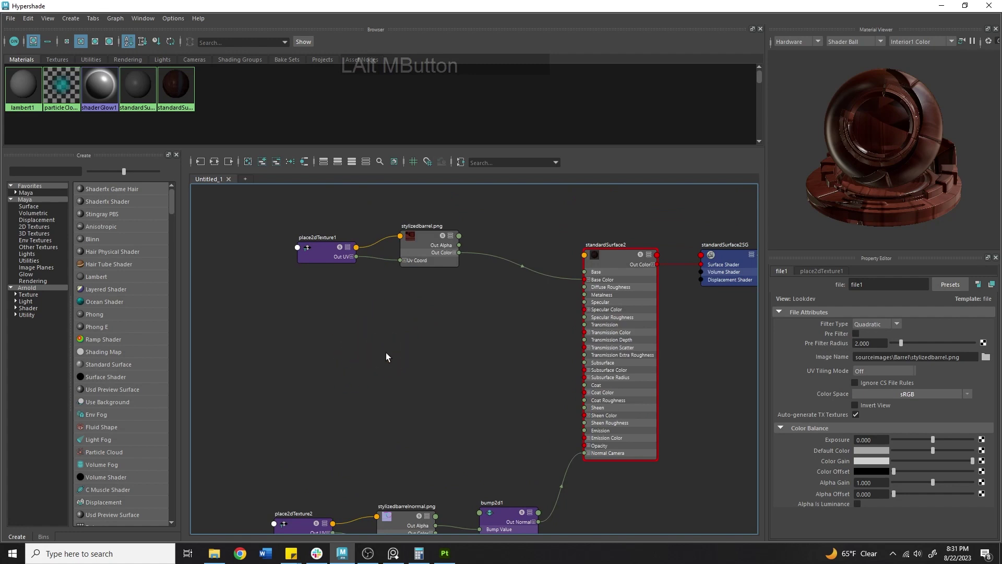
Create a new file texture node in the graph and place it with its placement node between the color and normal nodes
key(Tab)
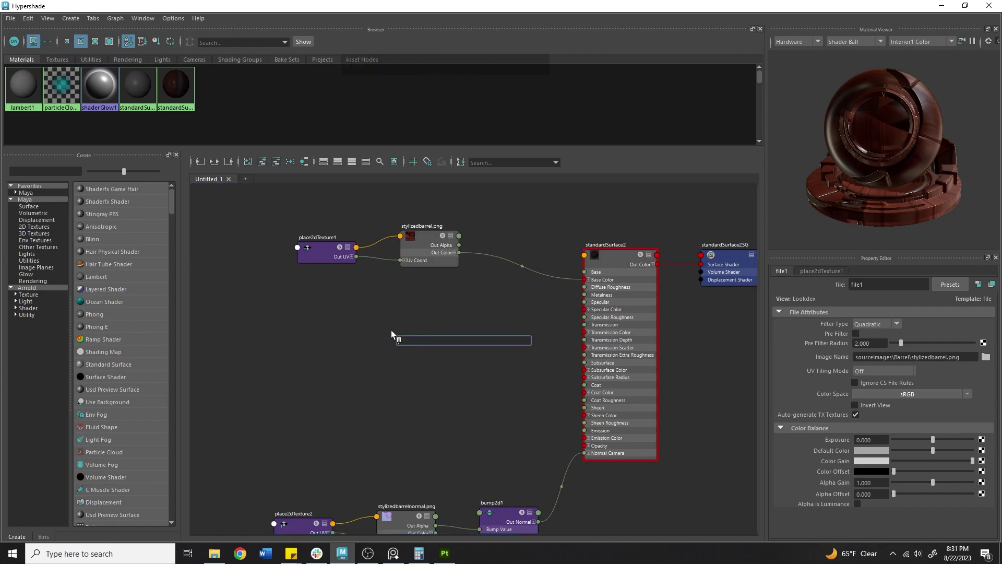
text(file)
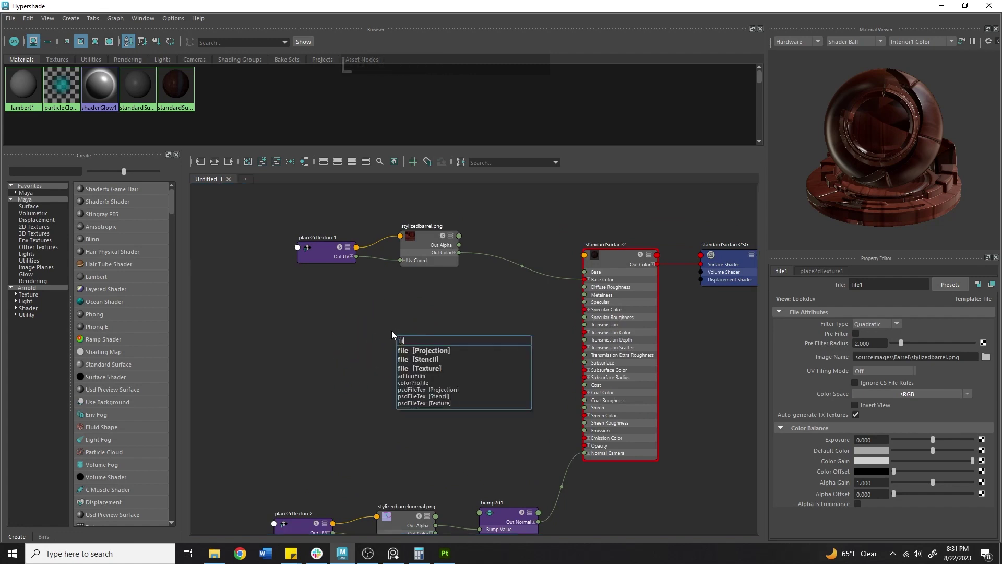
key(Down)
key(Down)
key(Down)
key(Return)
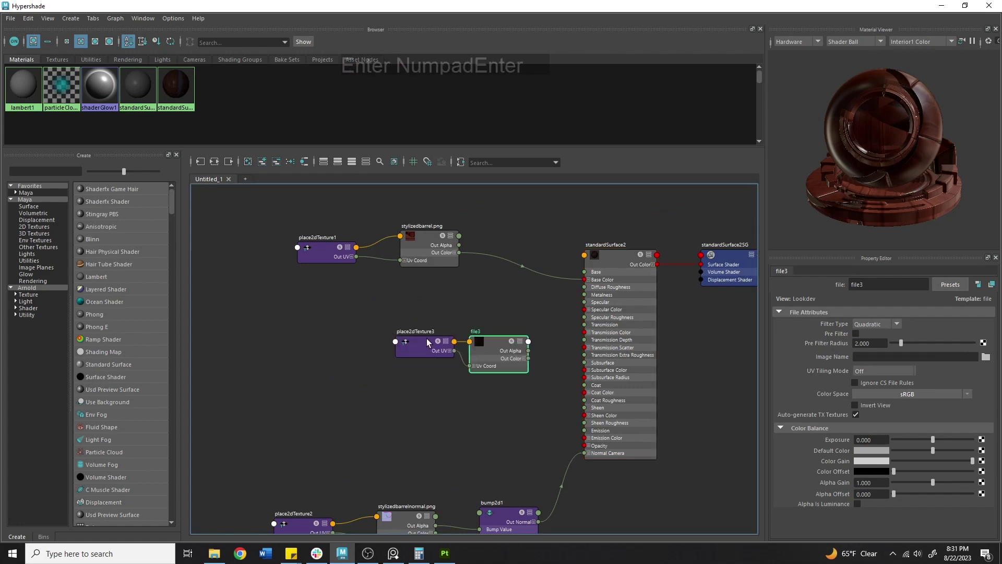
click(314, 351)
drag(472, 357, 330, 357)
Load stylizedbarrelmetalness.png into the new file node and nudge the node closer to its placement node
click(927, 364)
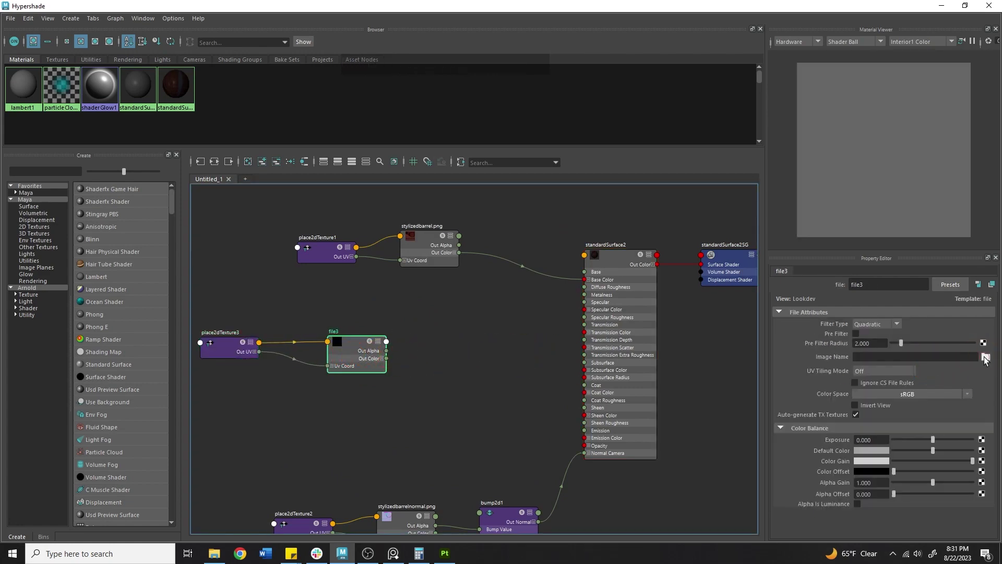
click(985, 357)
double_click(329, 105)
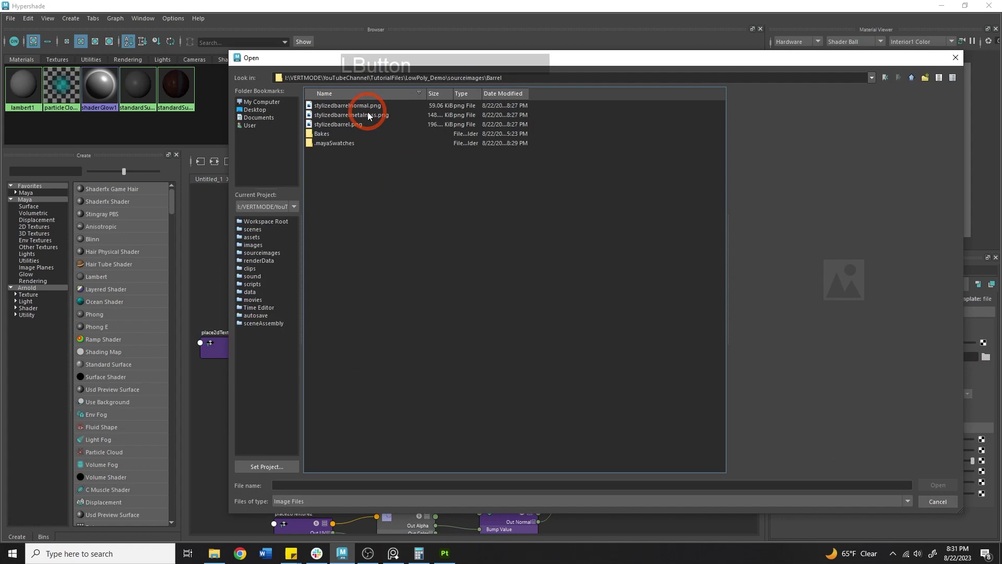
click(368, 114)
click(927, 487)
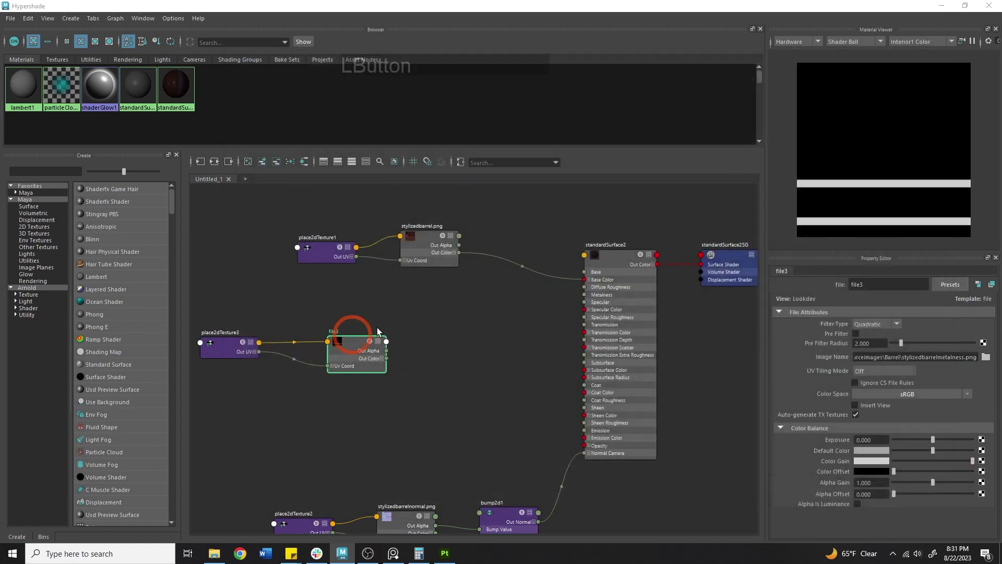
mouse_move(373, 356)
mouse_down()
mouse_move(331, 363)
mouse_move(357, 349)
mouse_up()
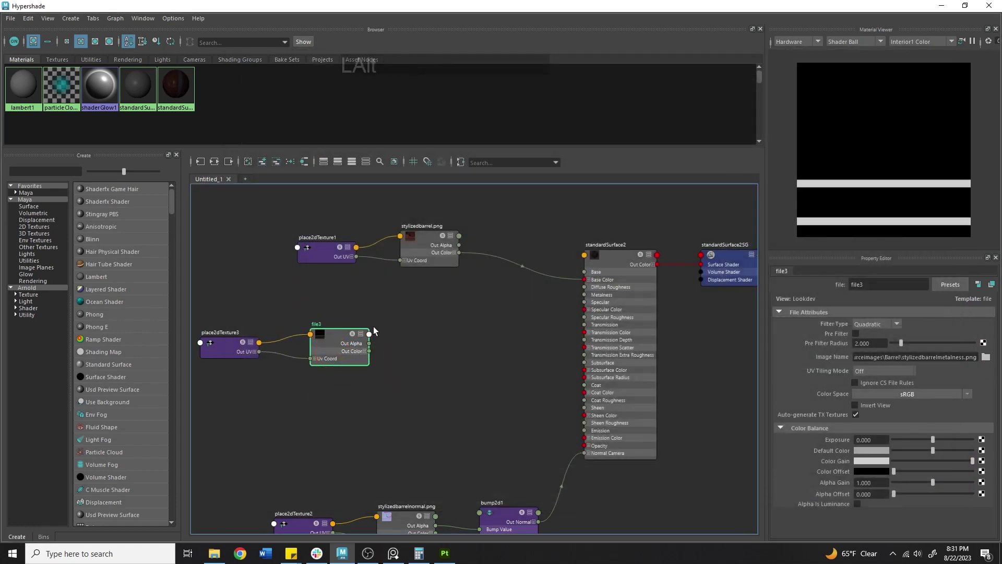
Add a Luminance node between file3 and standardSurface2, routing file3's Out Color through it into Metalness
alt+middle_drag(373, 327, 337, 316)
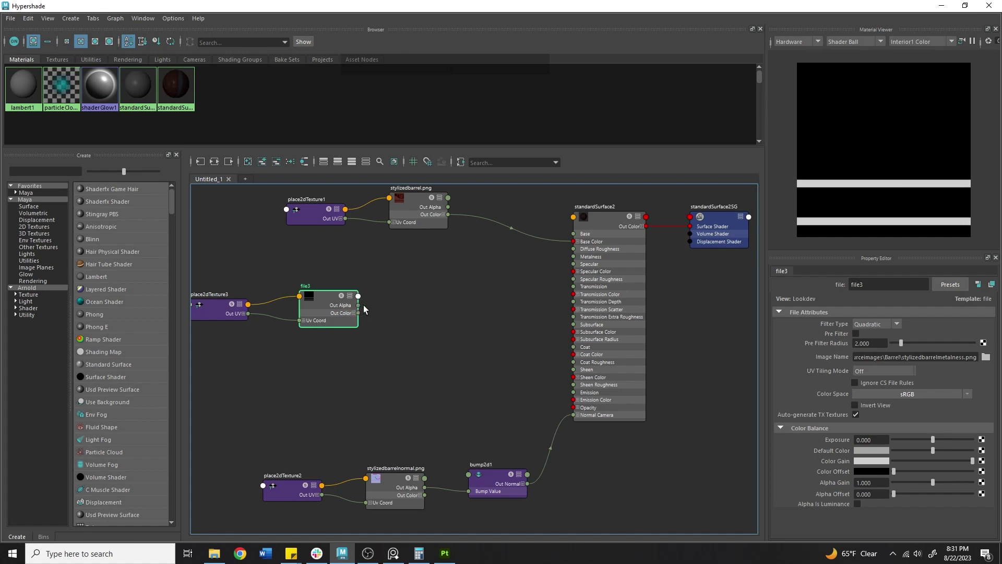
key(Tab)
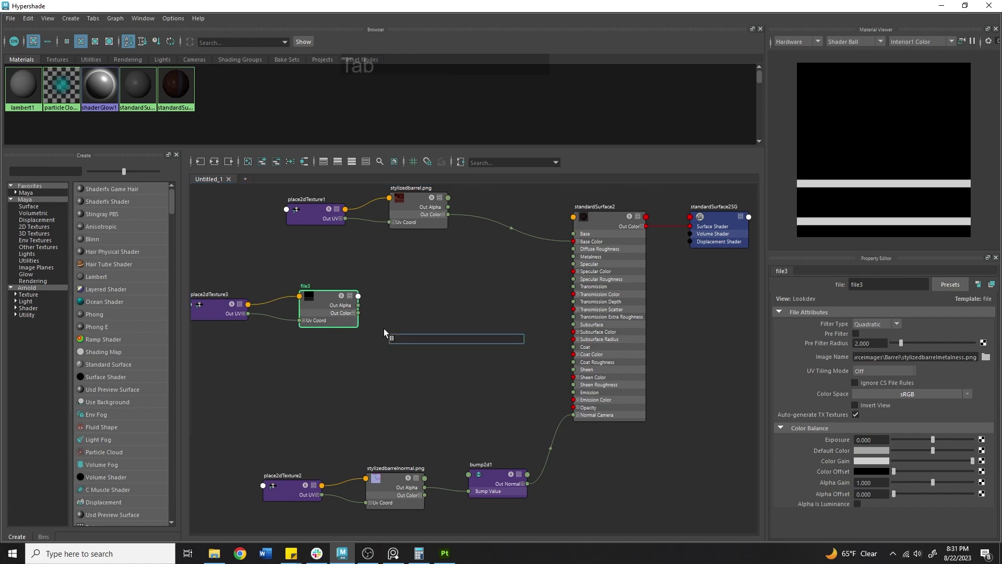
text(lum)
key(Return)
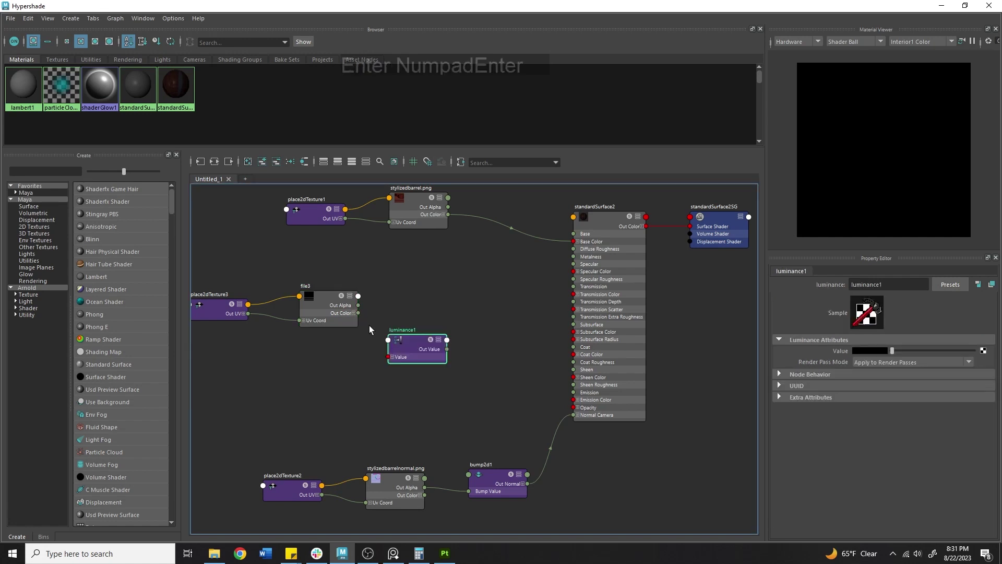
drag(387, 364, 586, 261)
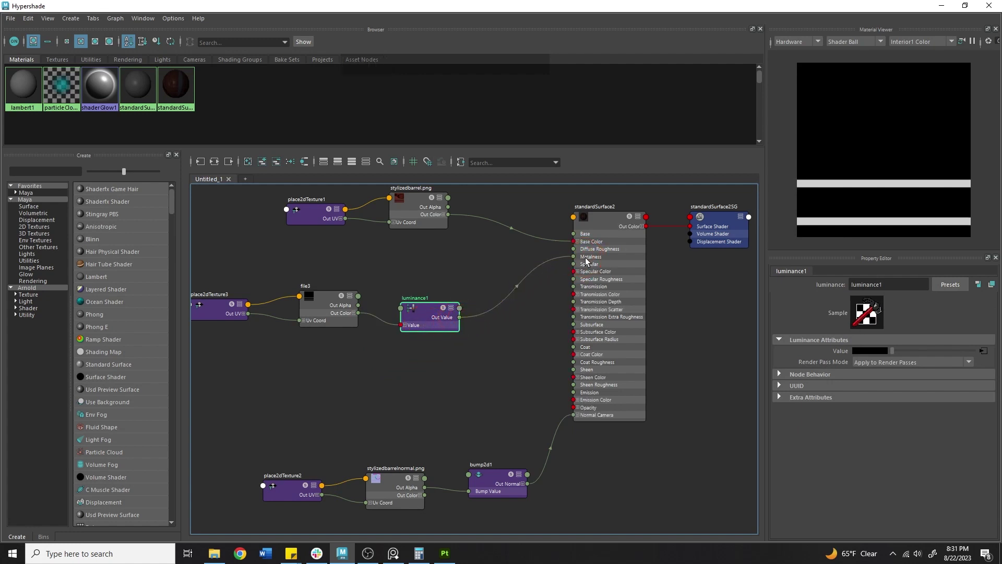
click(429, 286)
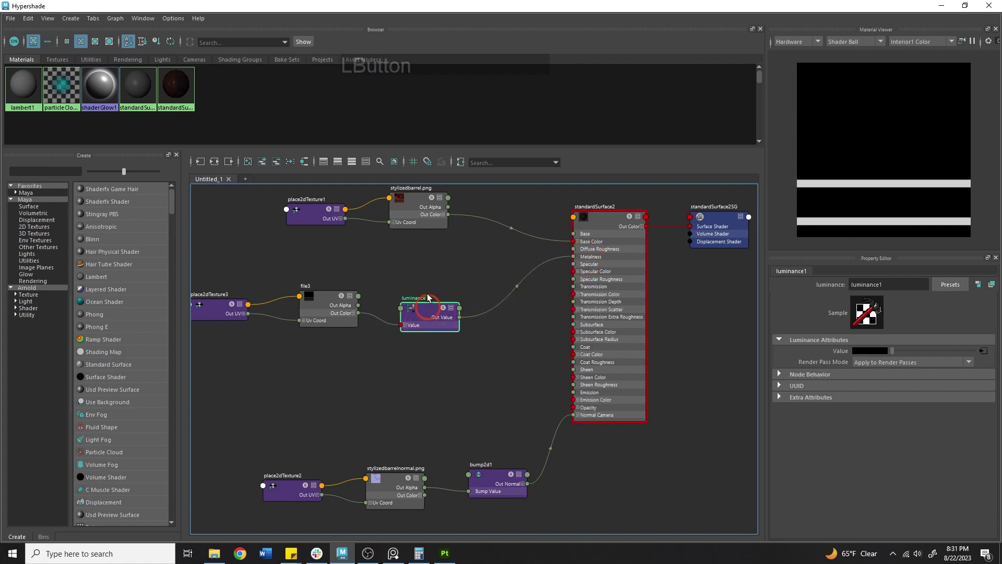
drag(428, 298, 455, 299)
click(443, 329)
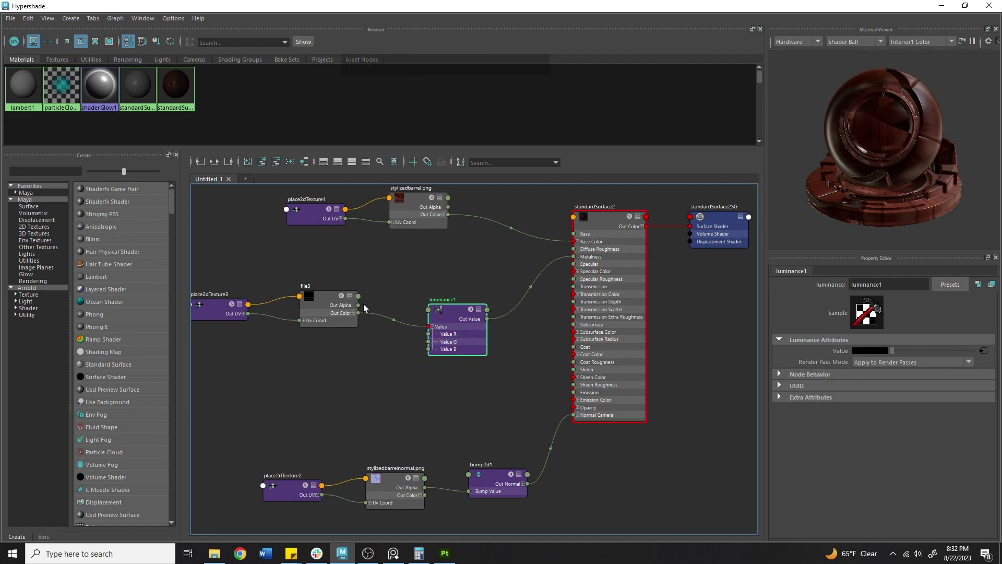
click(432, 327)
Check the barrel's metal bands in the viewport and move the luminance node lower in the Hypershade graph
drag(613, 5, 0, 272)
alt+drag(514, 222, 459, 211)
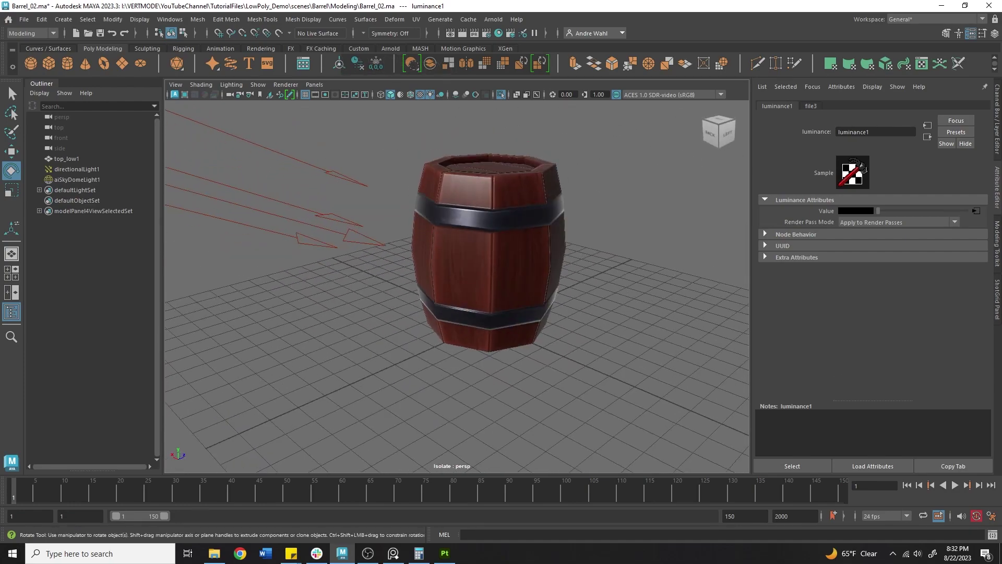
drag(0, 172, 450, 0)
click(392, 274)
alt+middle_drag(380, 307, 385, 298)
alt+right_drag(385, 298, 531, 352)
click(531, 351)
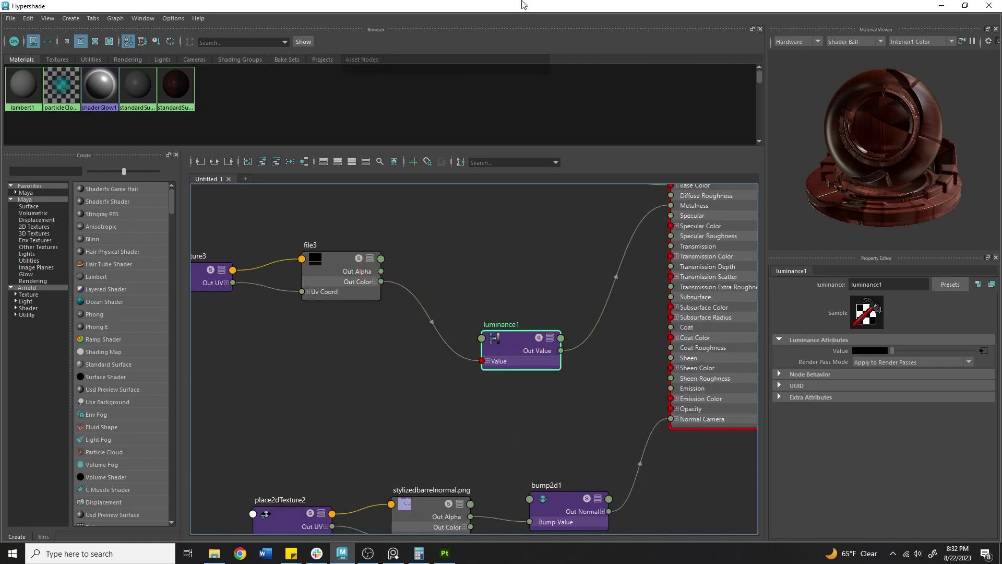
Connect file3's Out Alpha directly to standardSurface2's Specular Roughness and examine the barrel in the viewport
alt+middle_drag(402, 260, 372, 317)
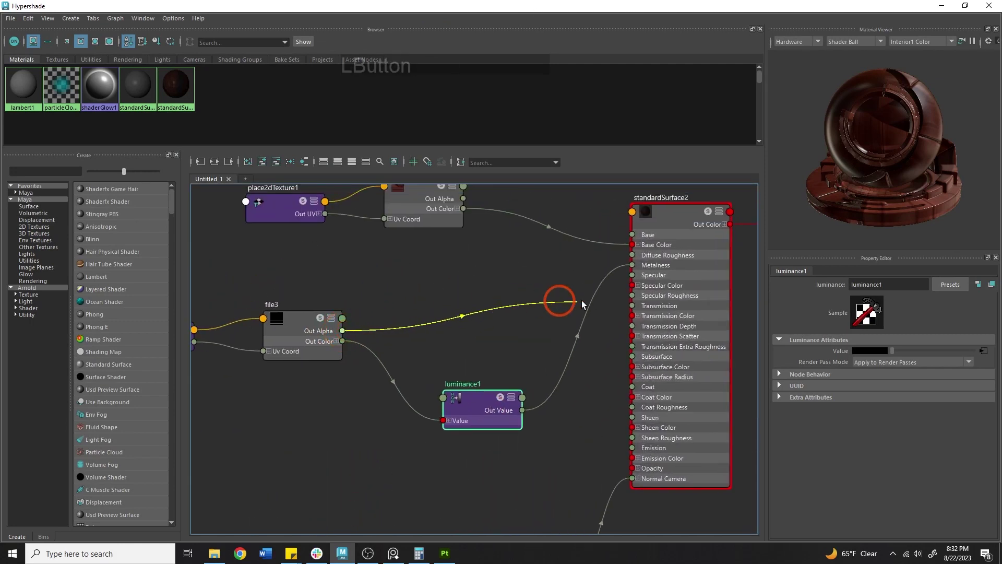
drag(583, 304, 680, 295)
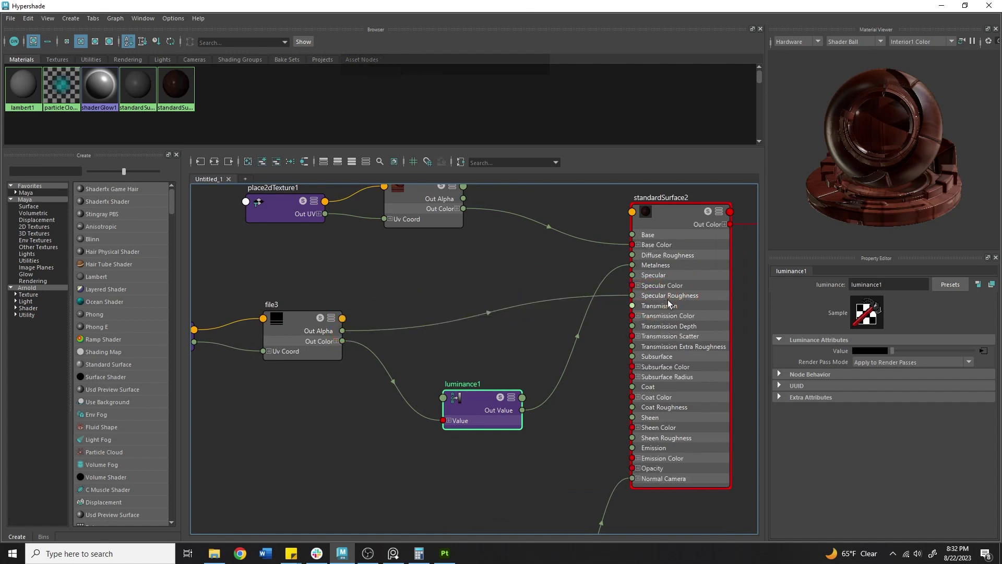
click(674, 303)
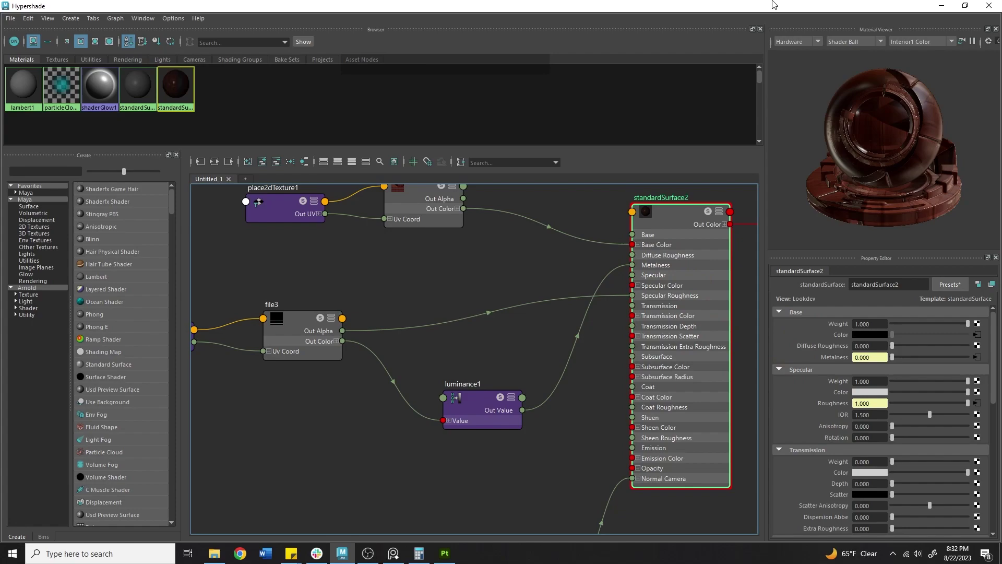
drag(775, 4, 0, 114)
alt+drag(426, 137, 486, 212)
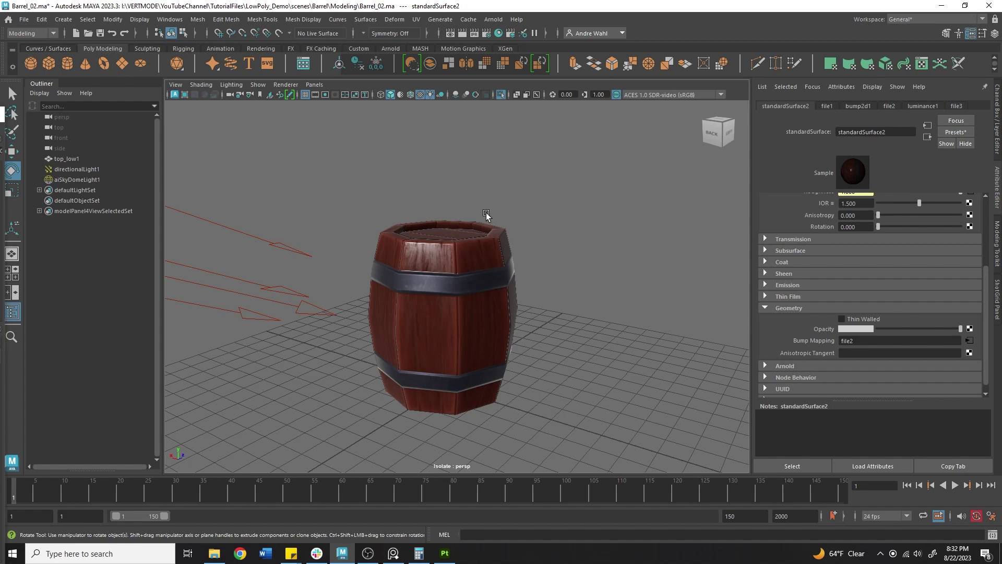
Bring back the Hypershade graph and create a Reverse node between file3 and standardSurface2
drag(0, 117, 432, 16)
alt+middle_drag(365, 345, 349, 305)
alt+right_drag(350, 306, 265, 270)
drag(188, 324, 290, 305)
drag(290, 306, 222, 306)
click(305, 287)
key(Tab)
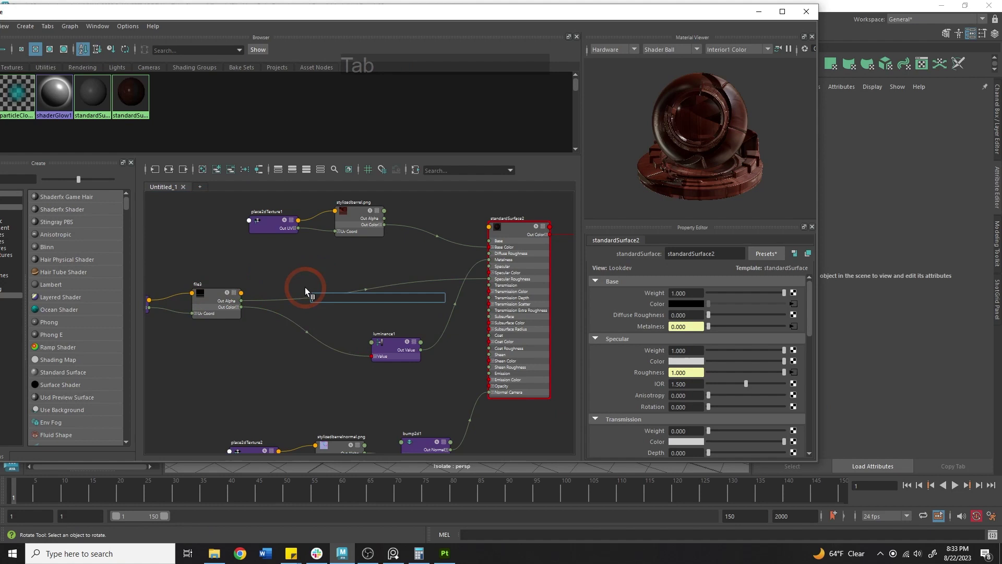
text(reverse)
key(Down)
key(Return)
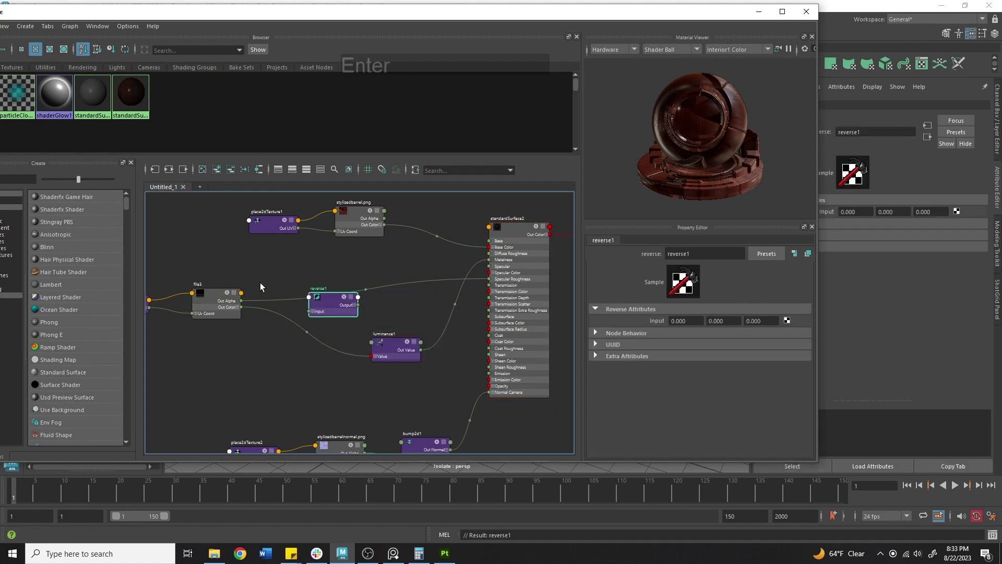
Move the reverse node above the roughness connection and connect file3's Out Alpha to its Input X, Input Y and Input Z
drag(317, 315, 316, 281)
click(312, 278)
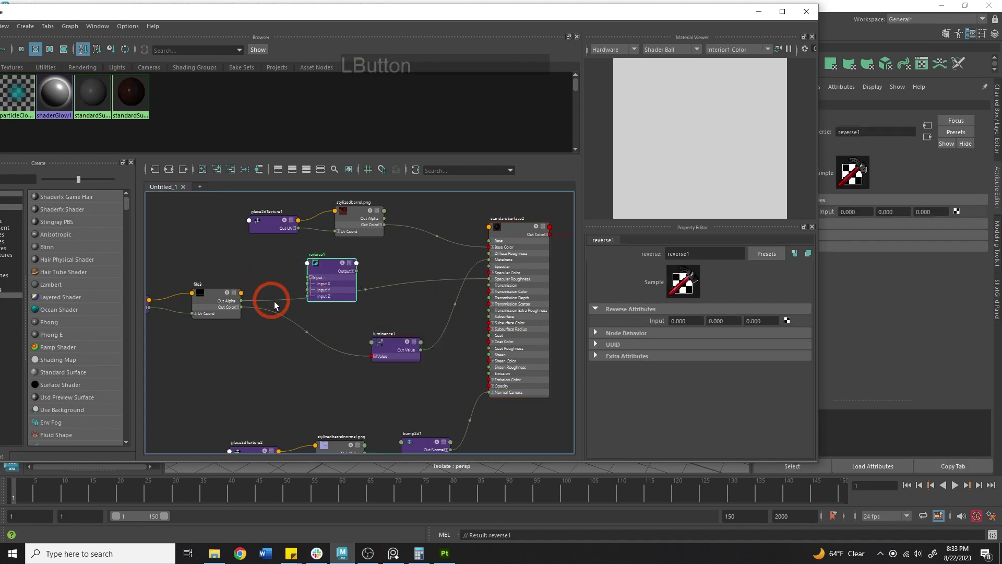
drag(319, 282, 317, 283)
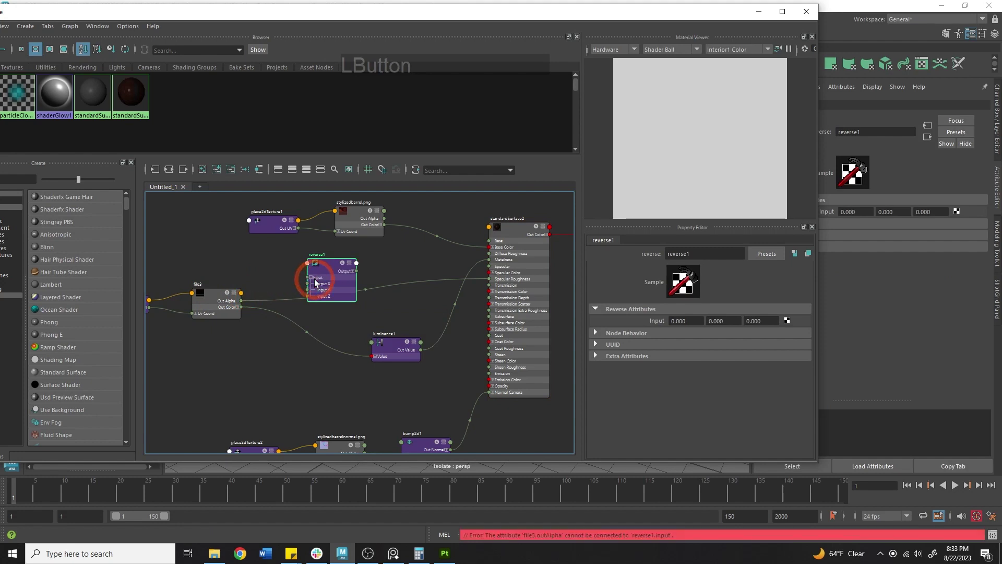
drag(241, 300, 309, 283)
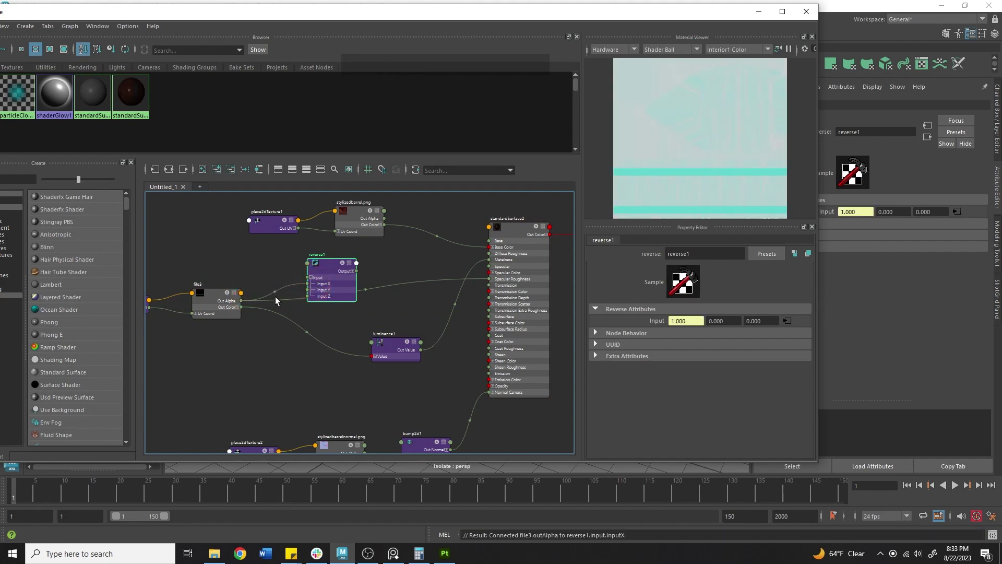
click(238, 297)
drag(243, 302, 309, 289)
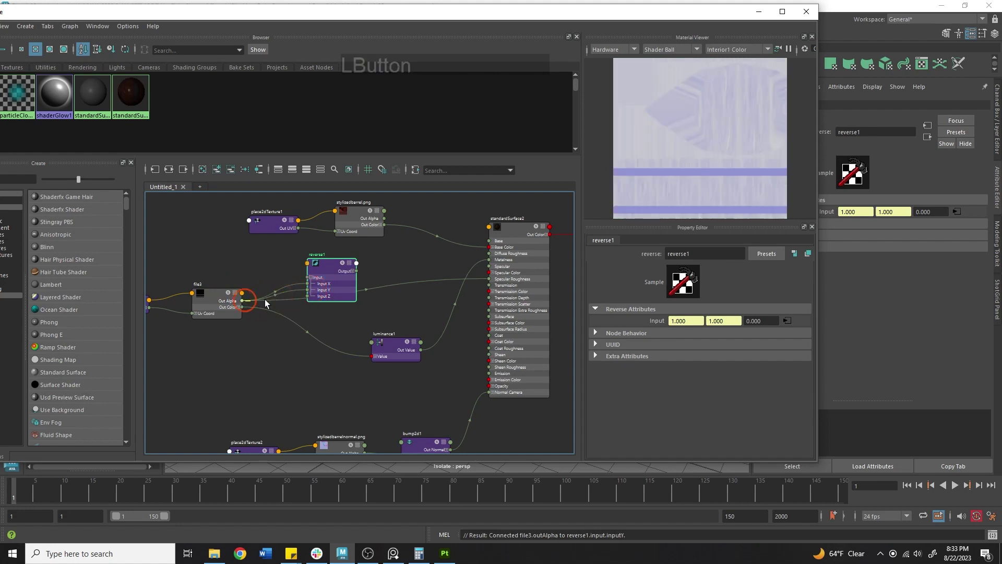
Create a second Luminance node and route the reverse node's Output through it into standardSurface2's Specular Roughness
key(Tab)
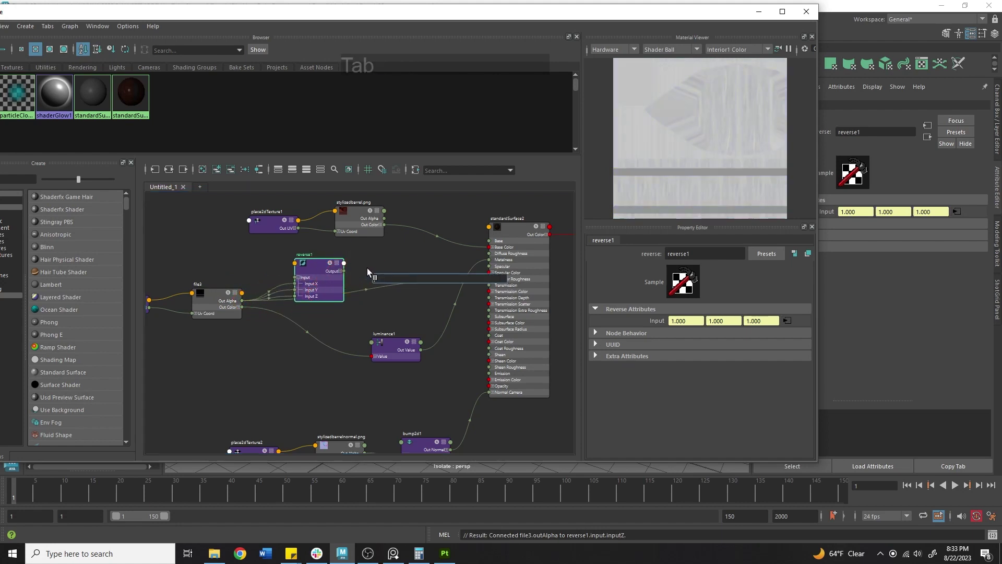
text(lum)
key(Return)
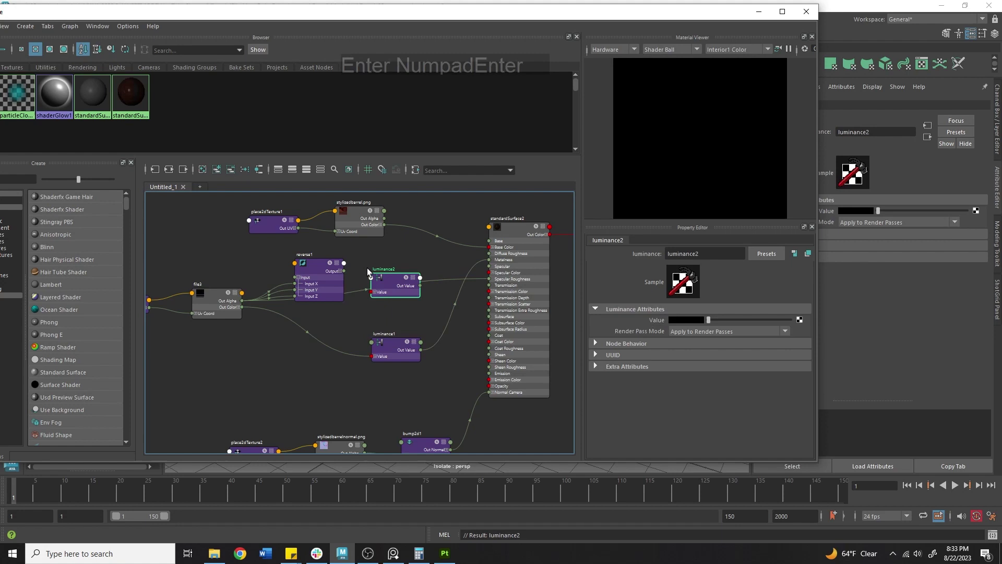
drag(386, 277, 492, 283)
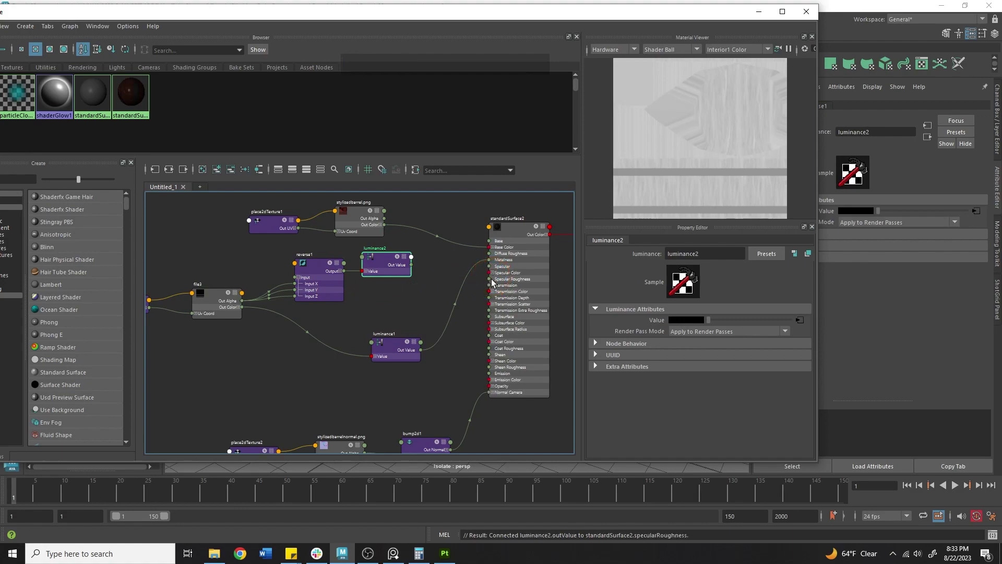
click(653, 156)
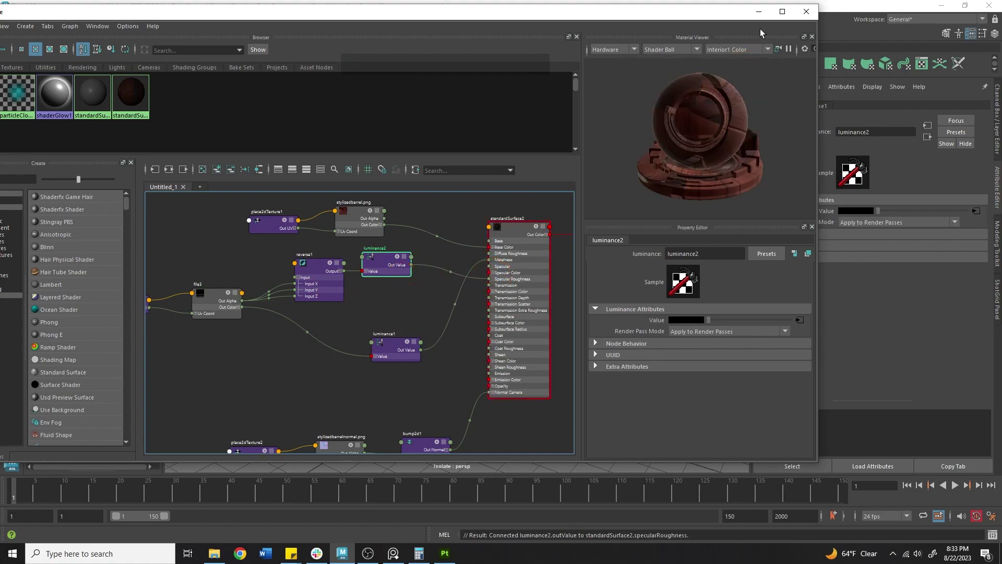
Minimize the Hypershade and examine the barrel's wood and metal shading from several angles and distances
click(759, 11)
alt+drag(455, 243, 381, 194)
alt+right_drag(486, 233, 545, 230)
alt+drag(545, 230, 391, 269)
alt+right_drag(391, 277, 553, 293)
alt+drag(366, 260, 418, 284)
alt+right_drag(630, 224, 412, 221)
alt+drag(397, 223, 433, 218)
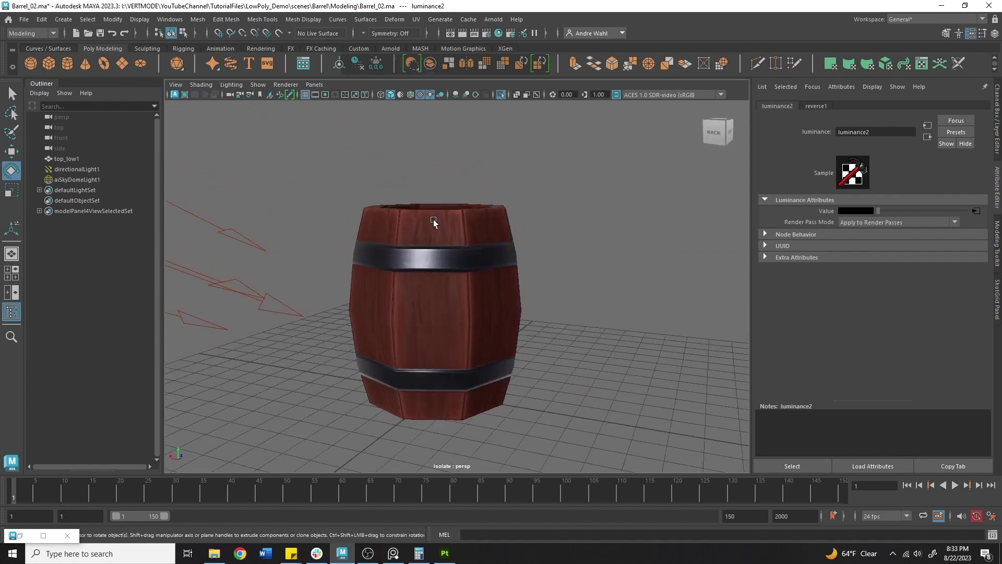
alt+right_drag(434, 219, 377, 181)
alt+drag(367, 208, 341, 222)
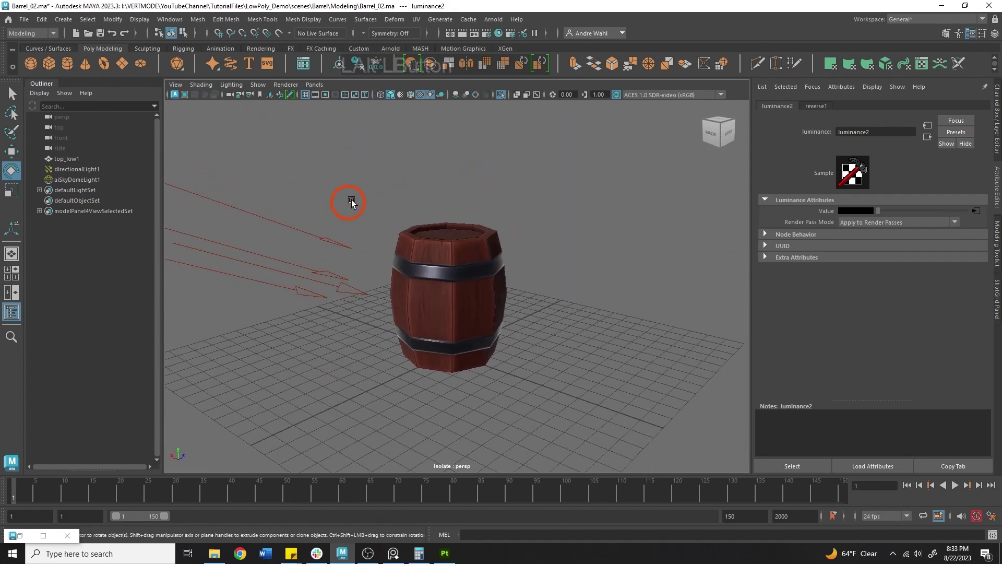
alt+middle_drag(351, 202, 393, 164)
Save the scene under the new name Barrel_Textured in the Modeling folder
click(27, 21)
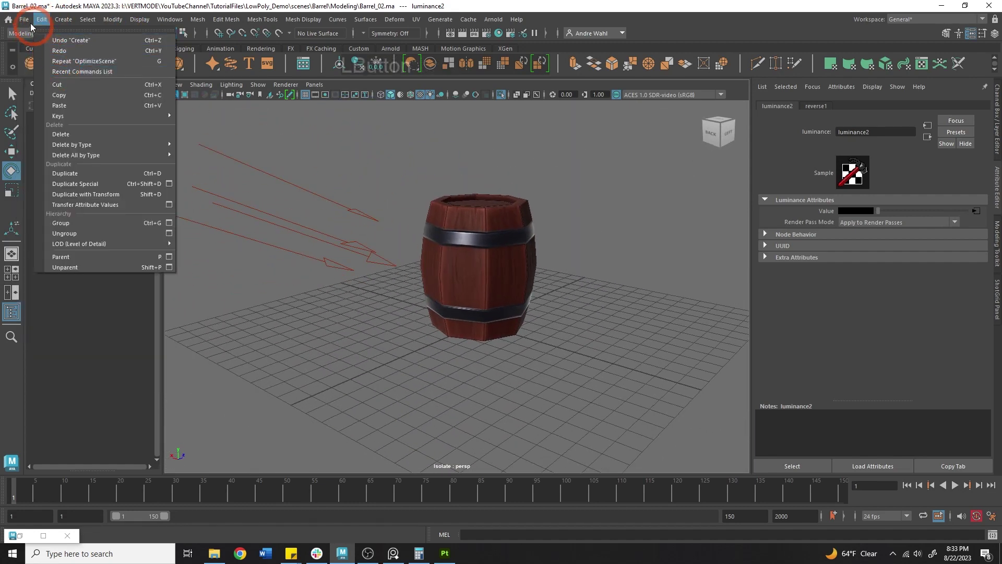
click(56, 70)
click(491, 220)
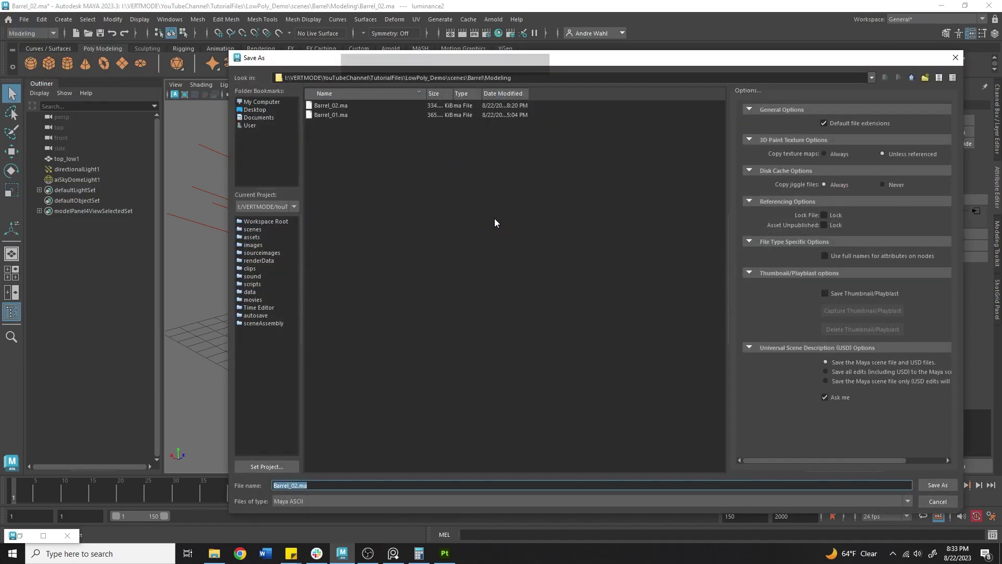
text(Barrel_)
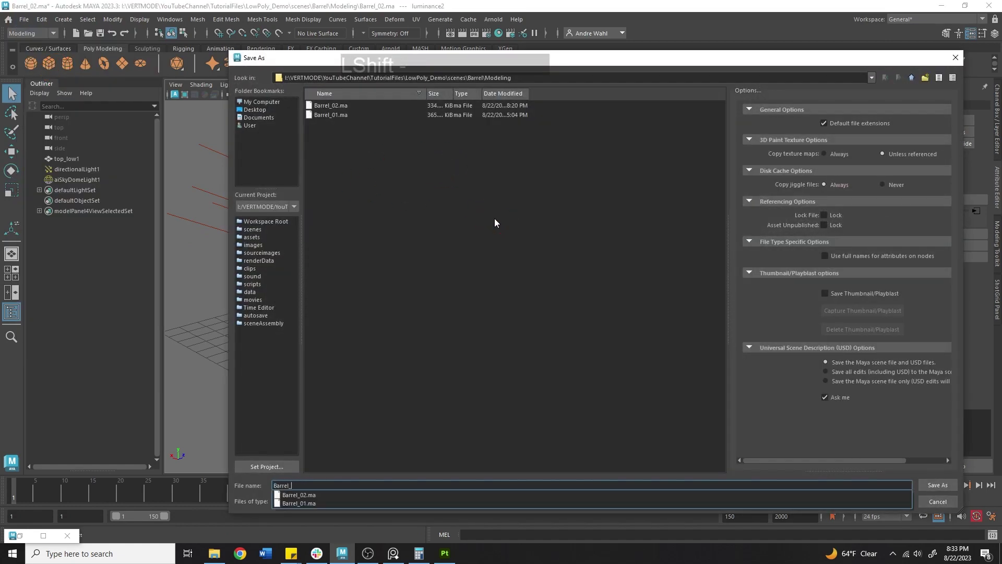
text(Textured)
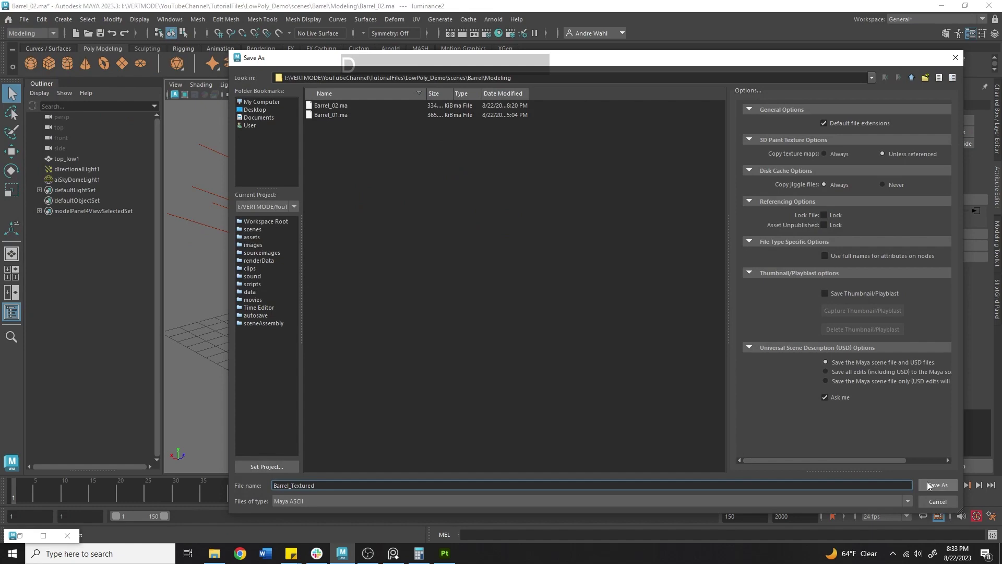
click(928, 485)
key(e)
click(405, 301)
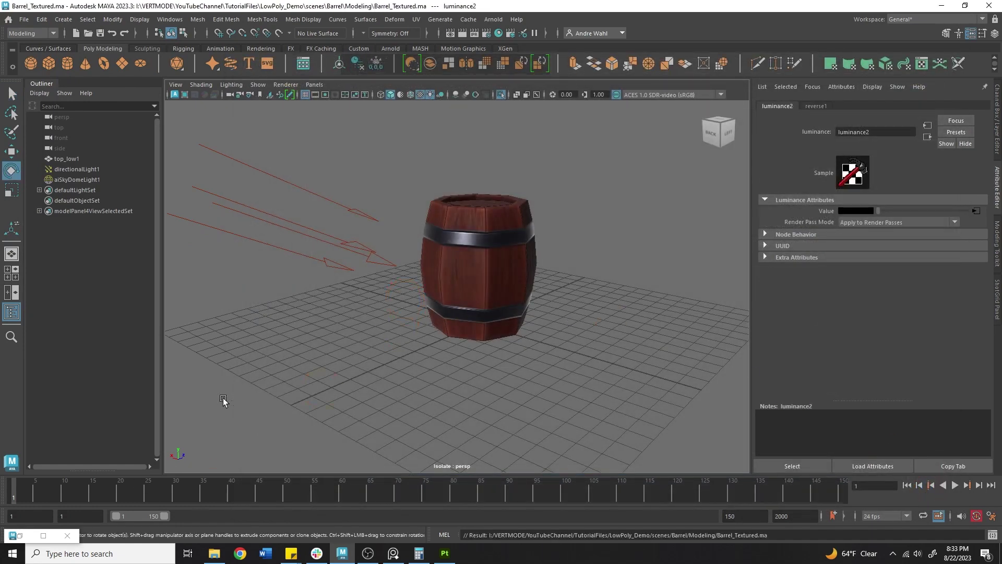
Show the sourceimages Barrel folder in File Explorer and launch Adobe Photoshop 2023
click(214, 553)
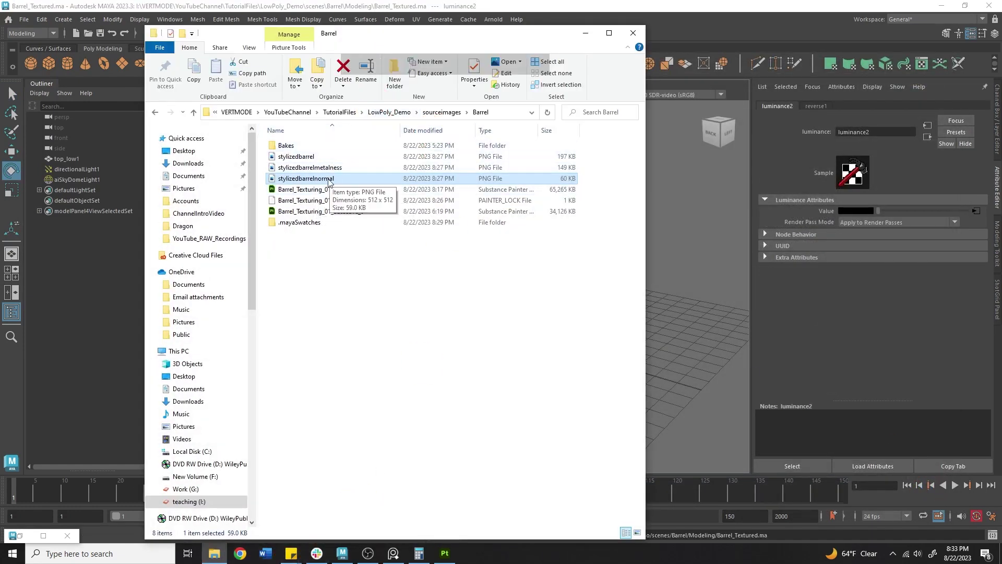
key(super)
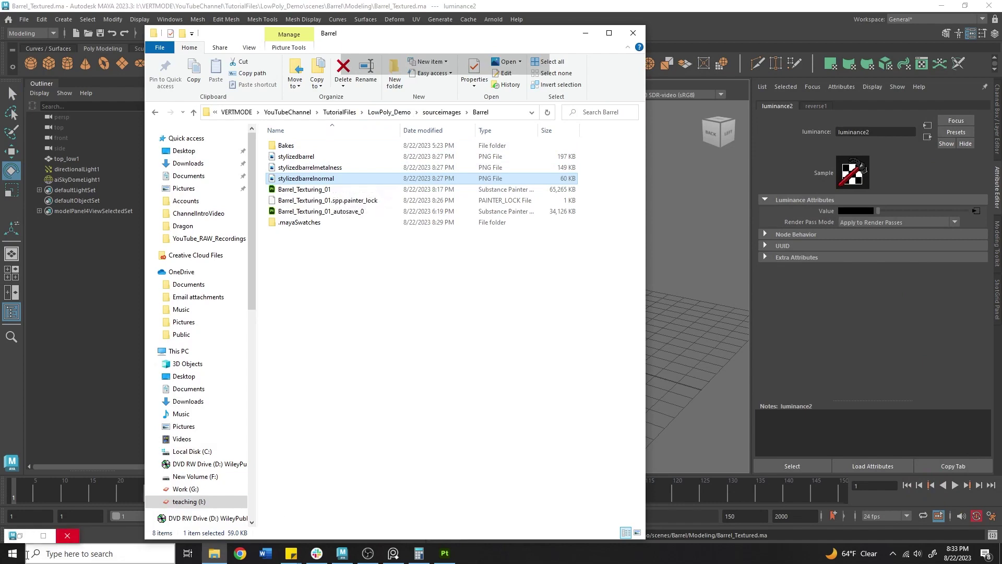
text(photoshop)
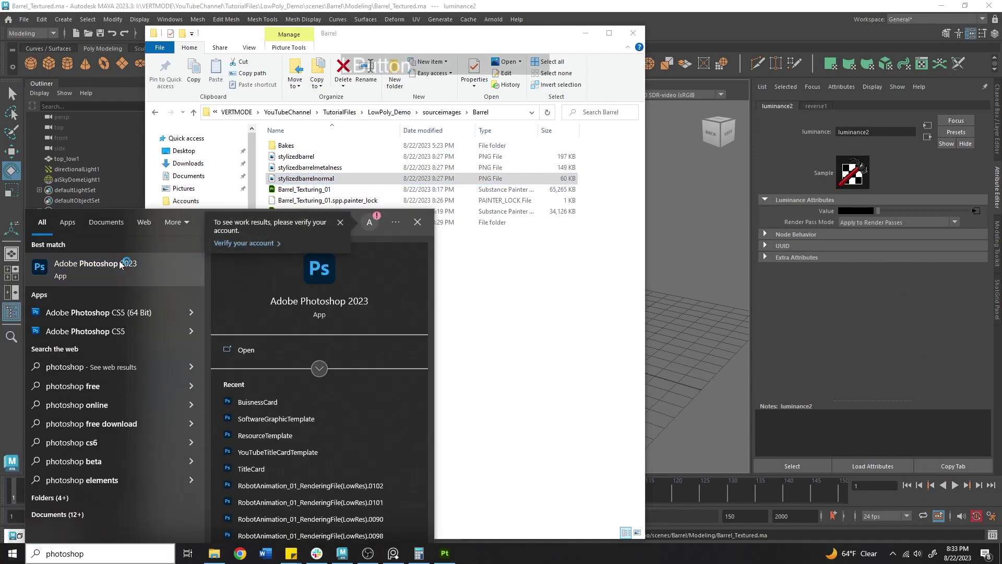
key(Return)
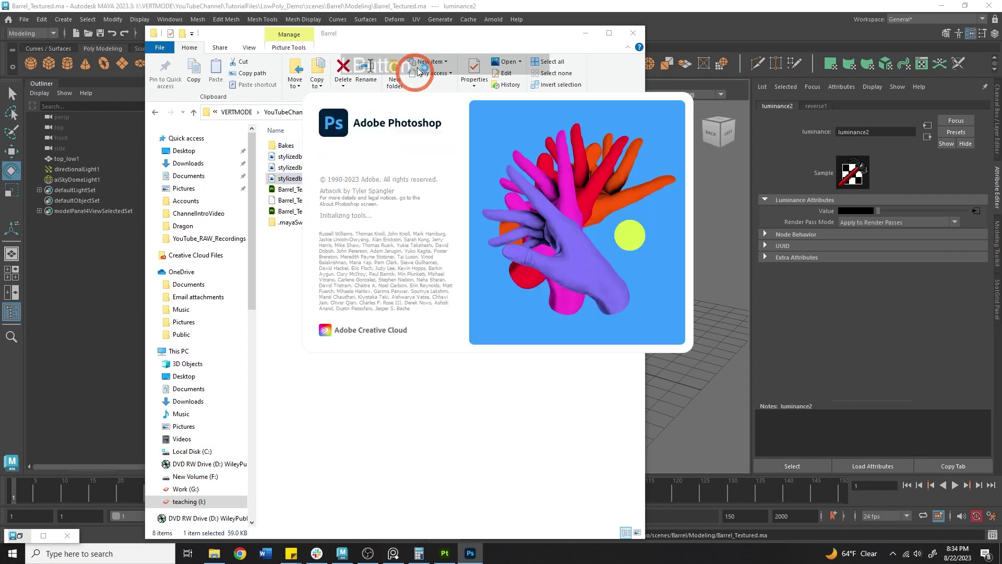
Open stylizedbarrelnormal.png in the image viewer and examine the normal map up close
click(296, 180)
double_click(296, 180)
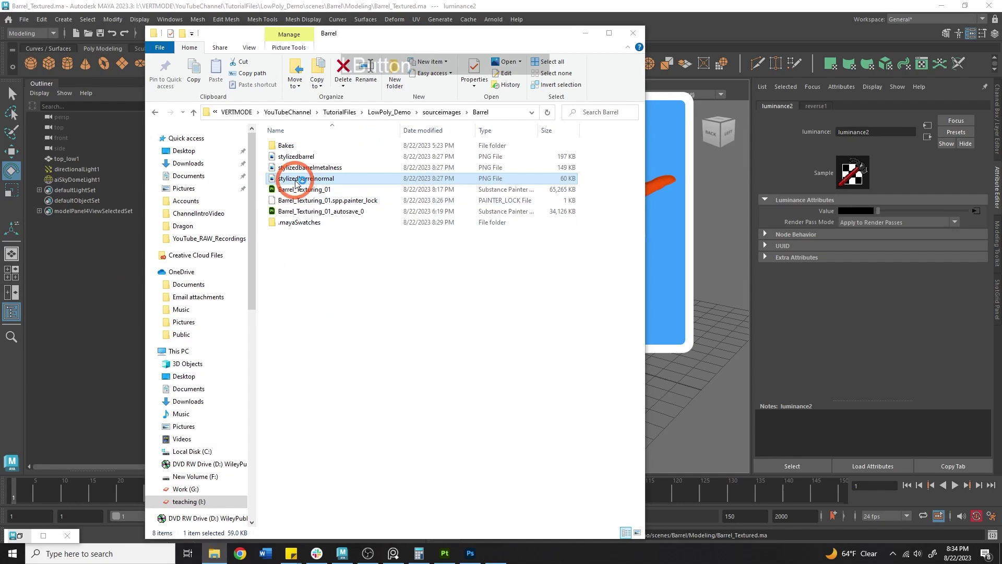
scroll(398, 277, up, 2)
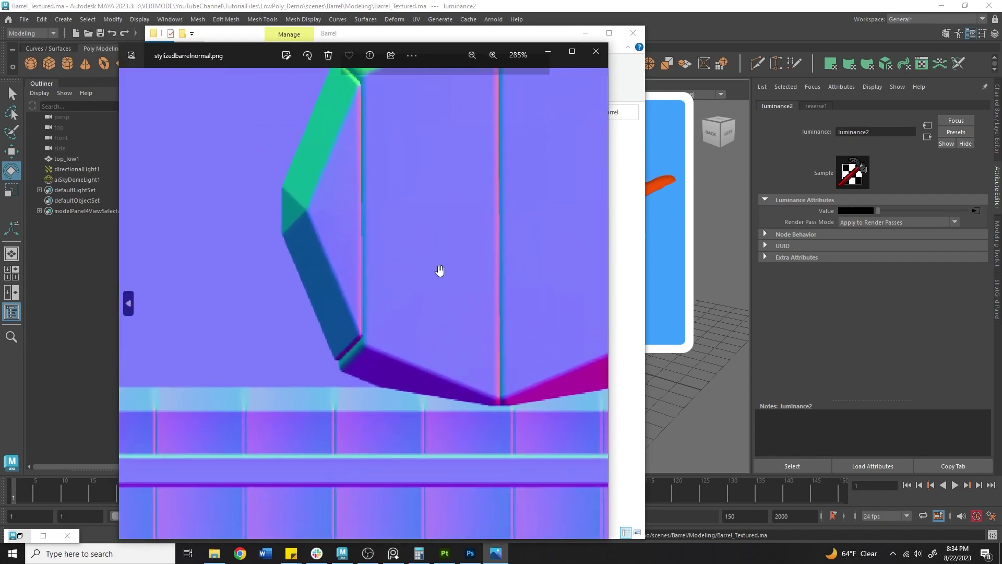
Check the plank and band area of the normal map, close the image viewer and launch Google Chrome
drag(441, 305, 487, 144)
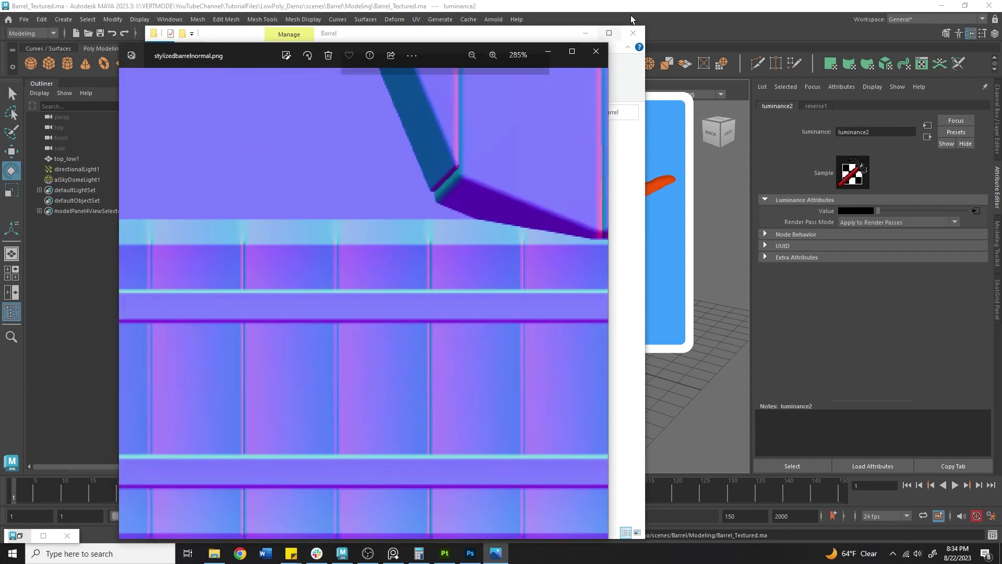
click(597, 51)
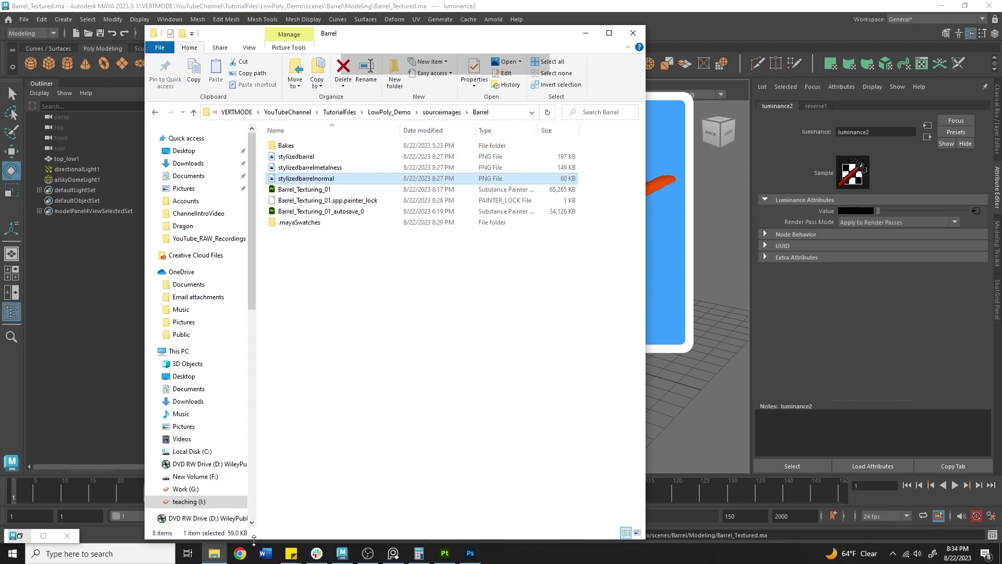
click(241, 553)
Copy the path of the sourceimages Barrel folder from File Explorer
click(214, 504)
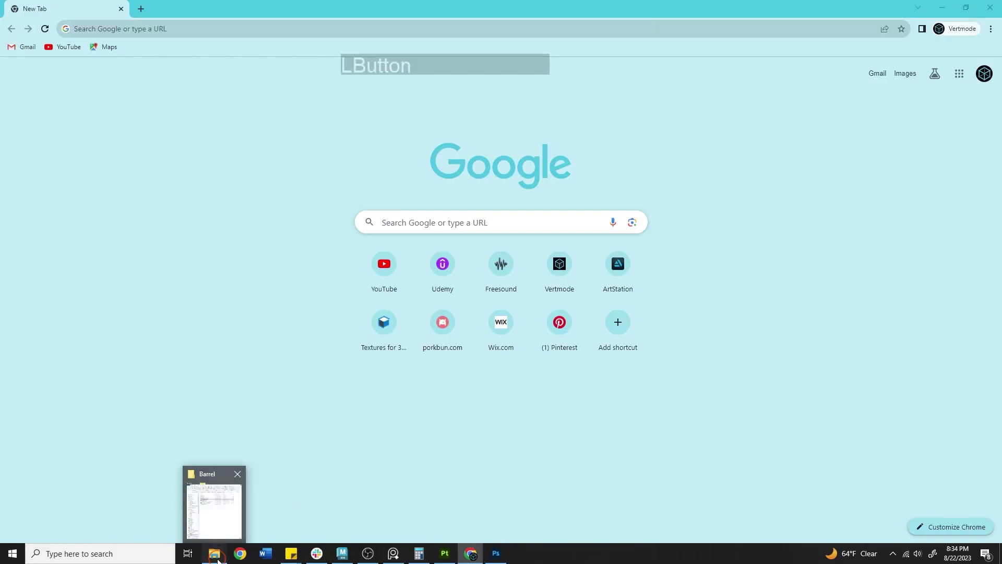
click(521, 112)
right_click(521, 112)
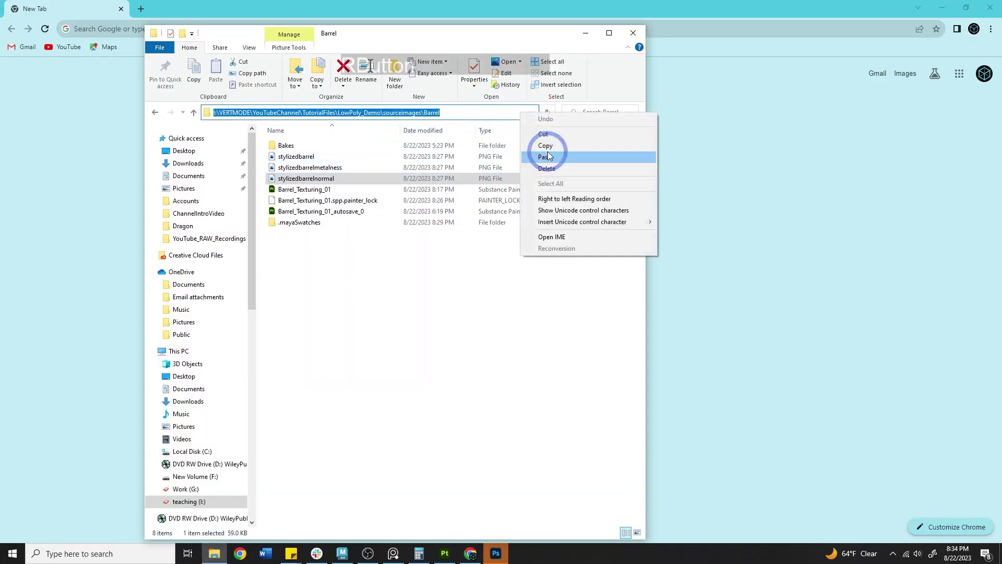
click(548, 157)
click(462, 136)
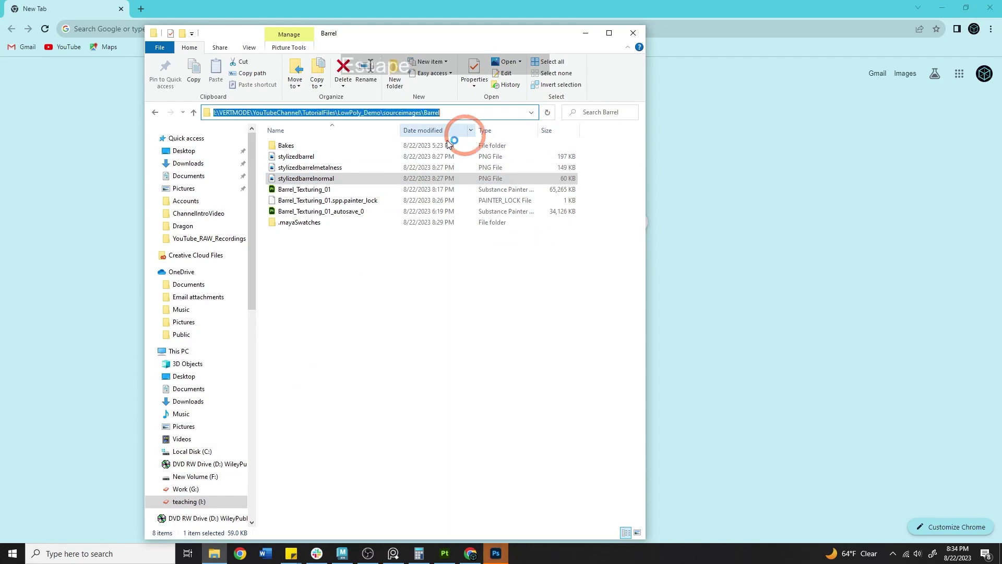
click(493, 118)
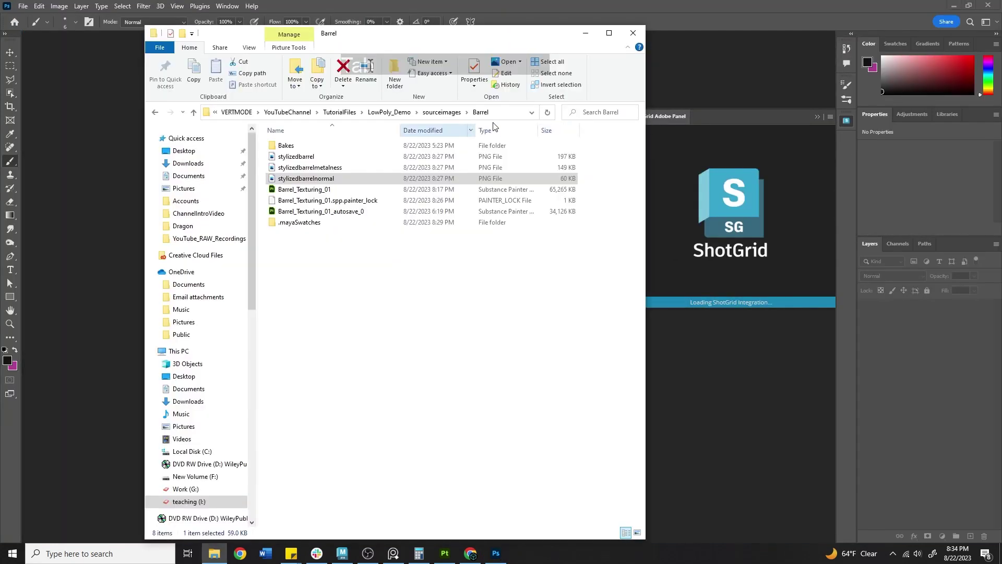
click(512, 115)
right_click(510, 112)
click(519, 140)
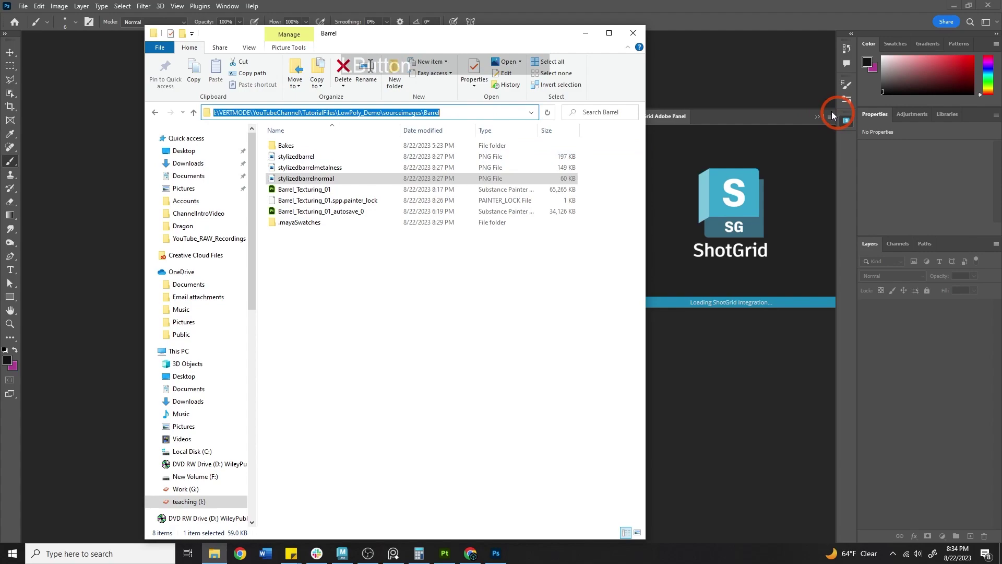
Collapse Photoshop's ShotGrid panel, and in Chrome open the SmartNormap 2.0 page from a Google search for Smartnormal
click(818, 116)
click(291, 545)
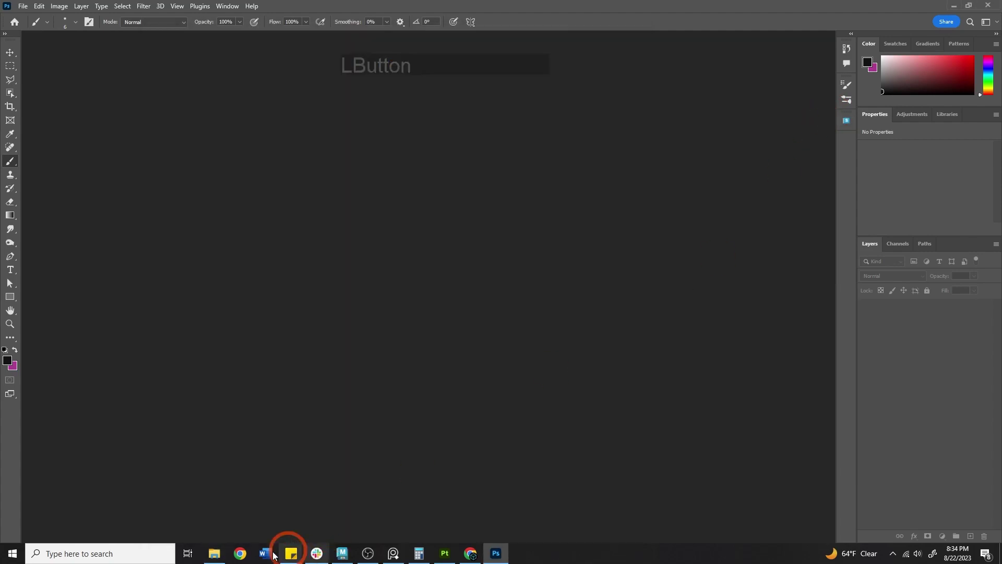
click(464, 558)
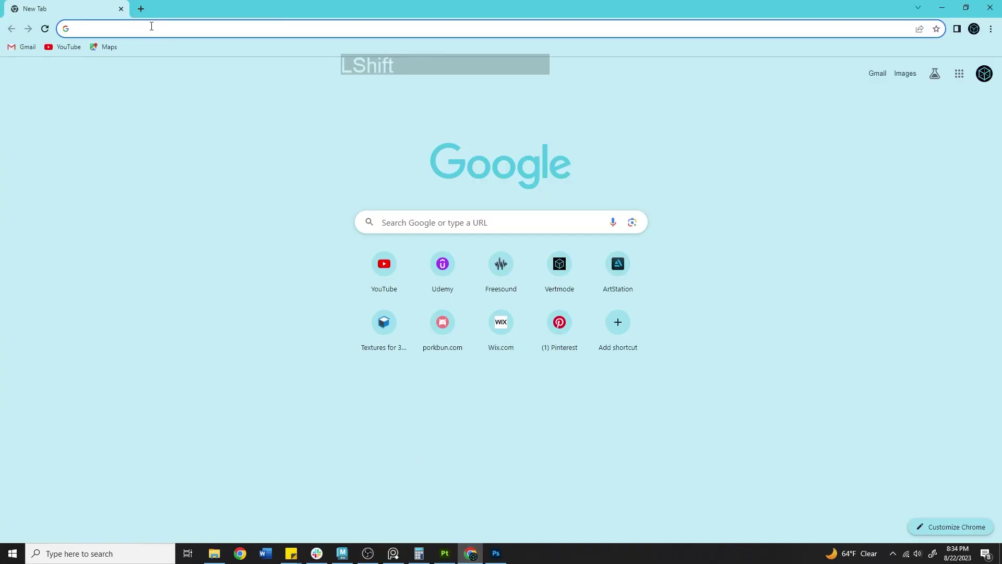
text(Smartnormal)
key(Return)
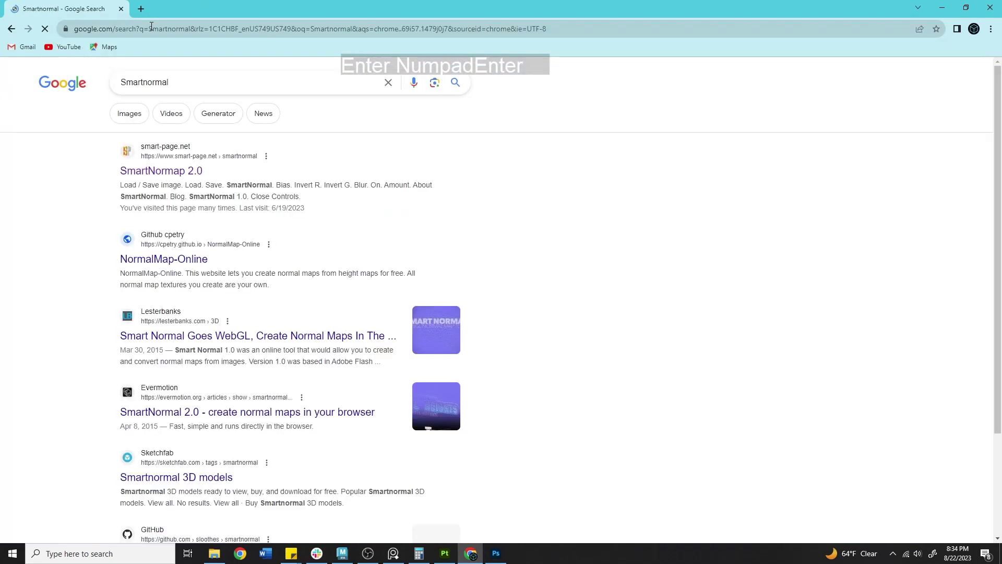
click(149, 170)
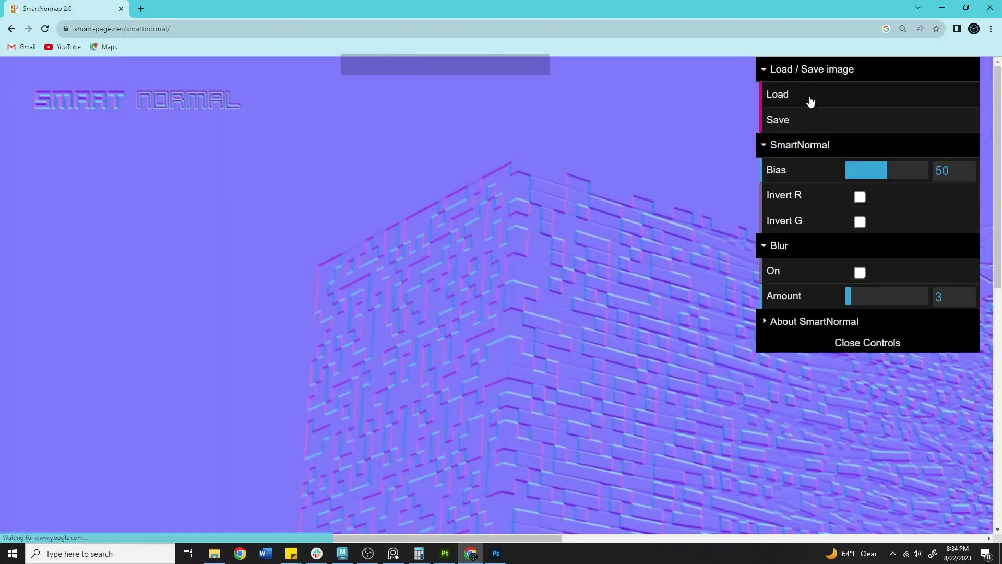
Load the stylizedbarrel color texture into SmartNormal and set the Bias to 90
click(809, 98)
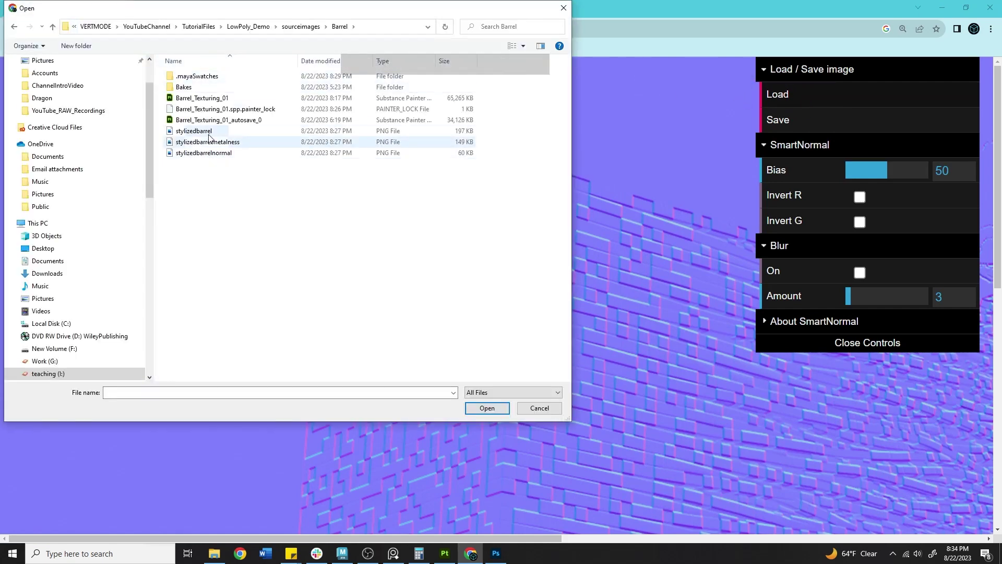
click(194, 131)
click(487, 408)
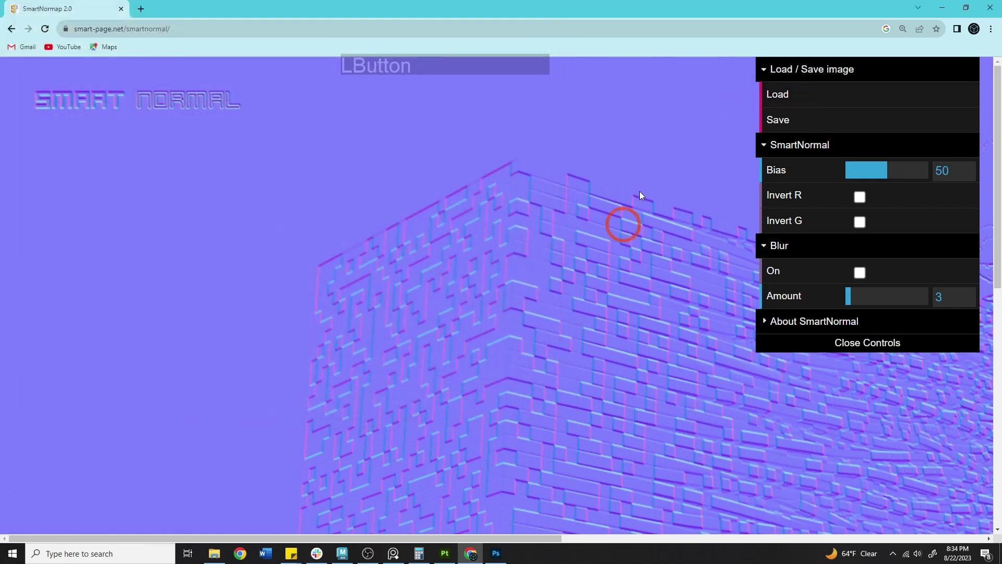
click(309, 172)
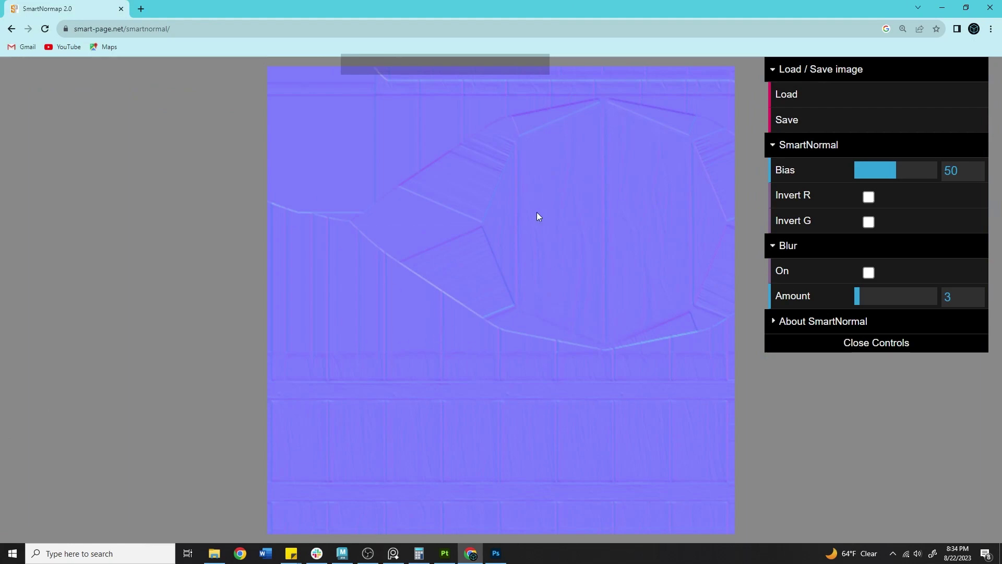
drag(867, 171, 928, 173)
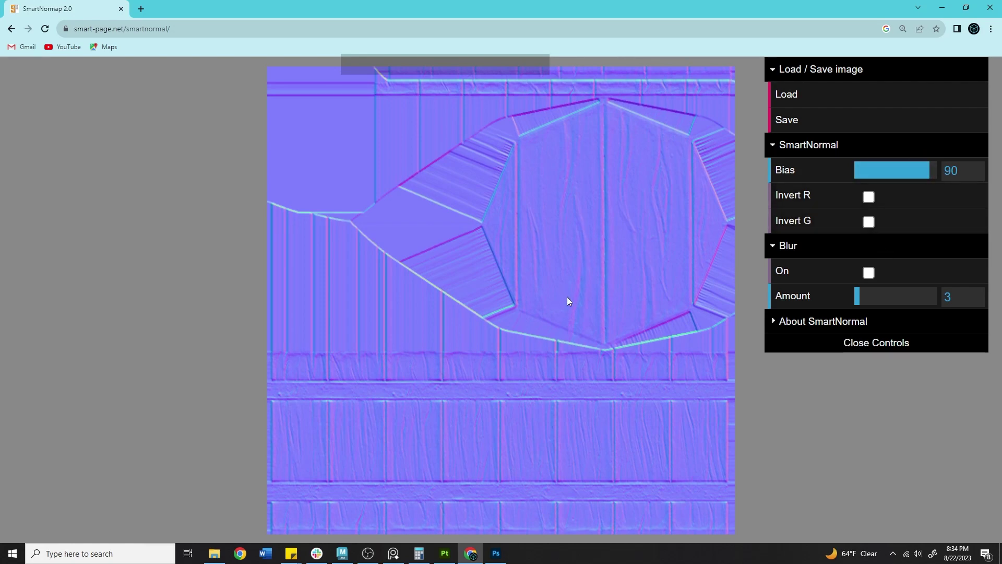
Save the generated normal map image as the PNG normaldetails in the sourceimages Barrel folder
right_click(579, 264)
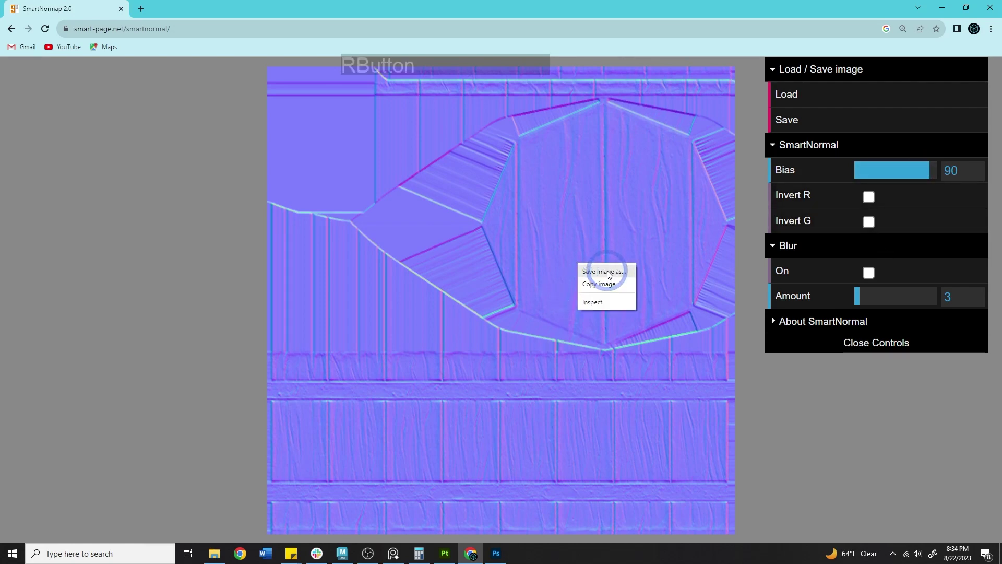
click(606, 270)
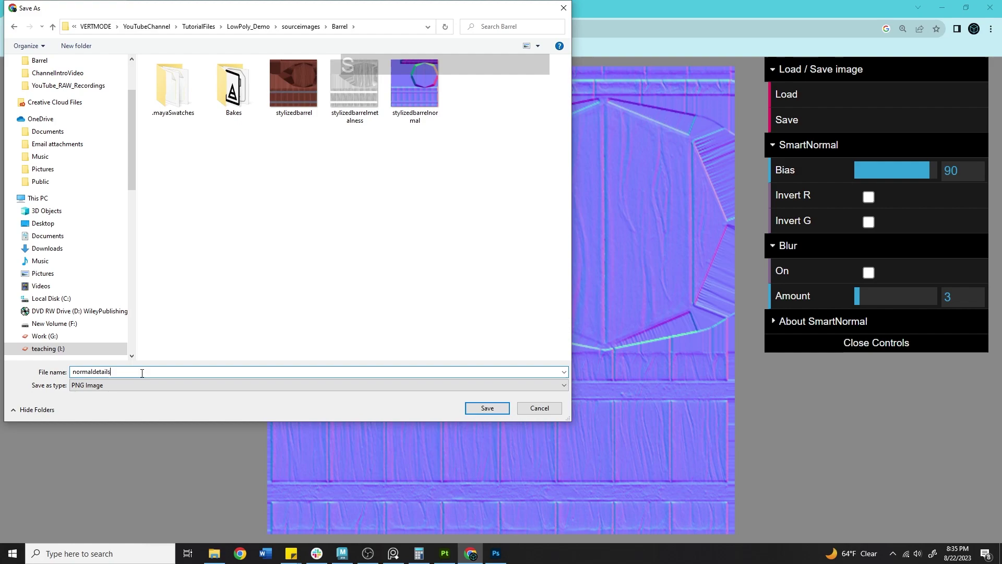
click(472, 409)
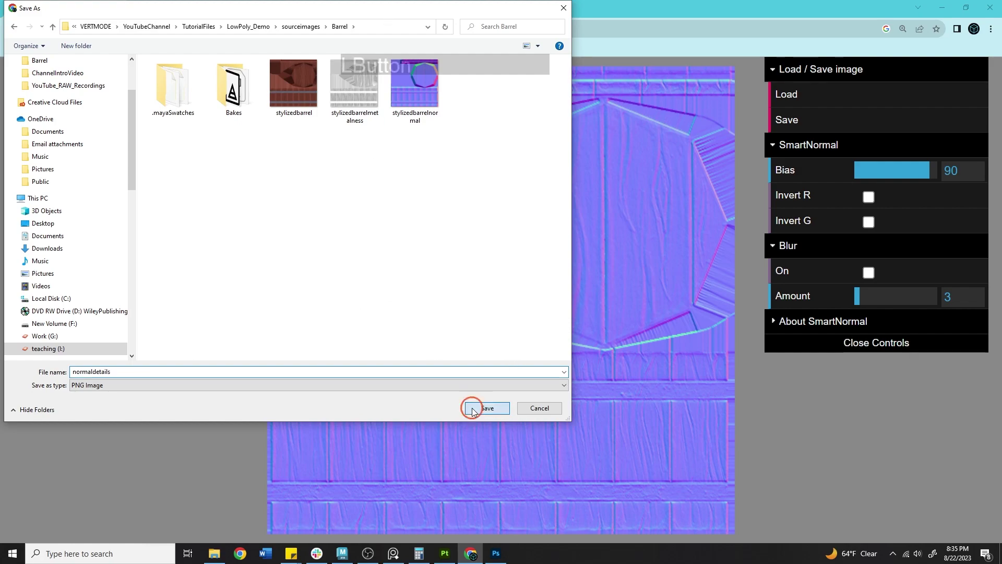
Open stylizedbarrelnormal and normaldetails from the Barrel folder as separate documents in Photoshop
click(496, 553)
click(214, 554)
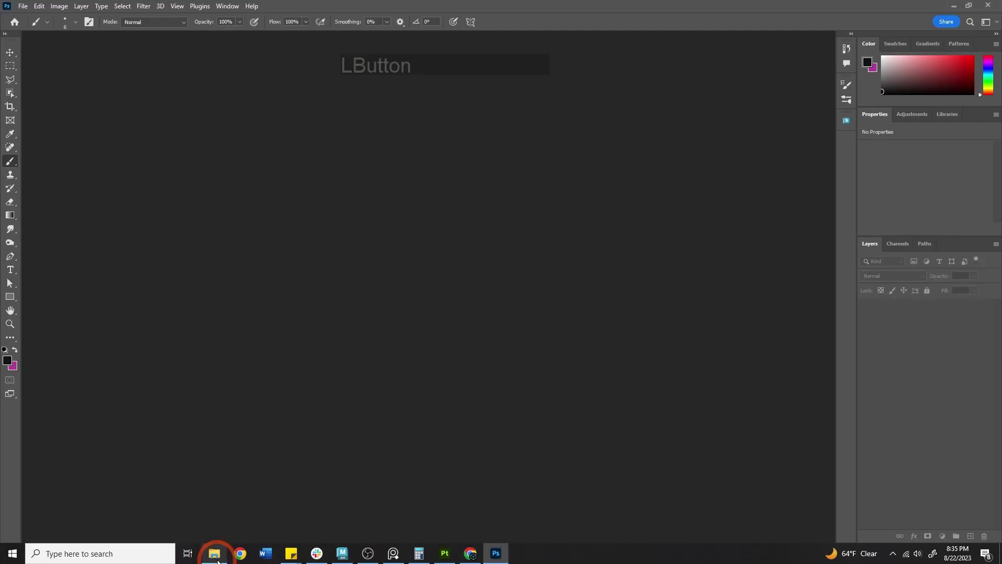
click(306, 178)
click(298, 156)
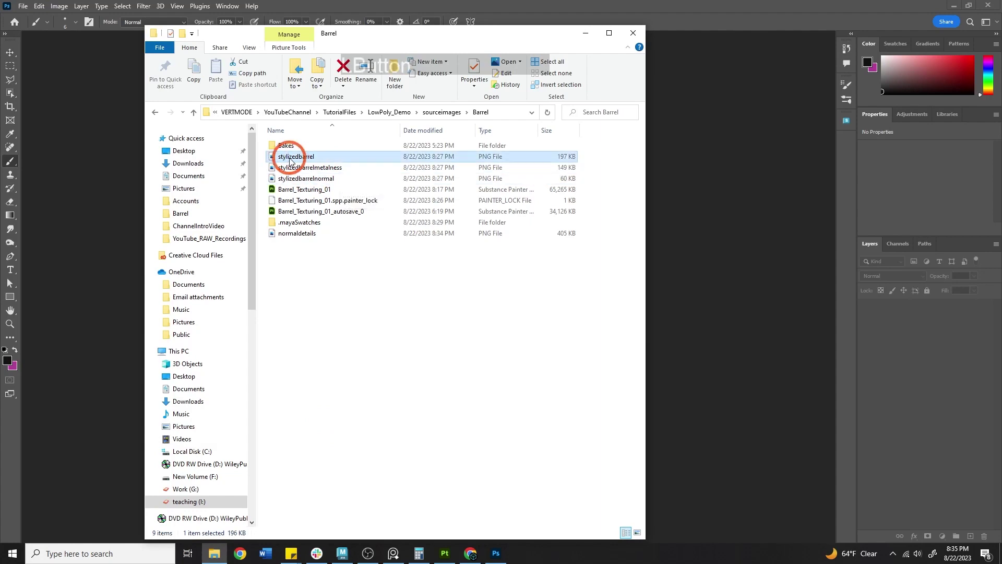
drag(284, 179, 744, 145)
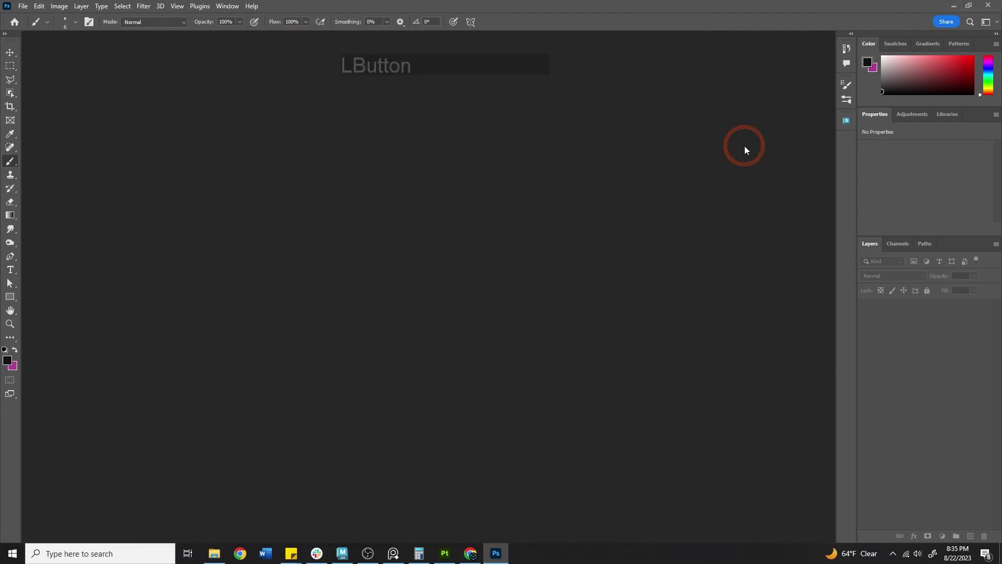
key(alt+Tab)
click(287, 235)
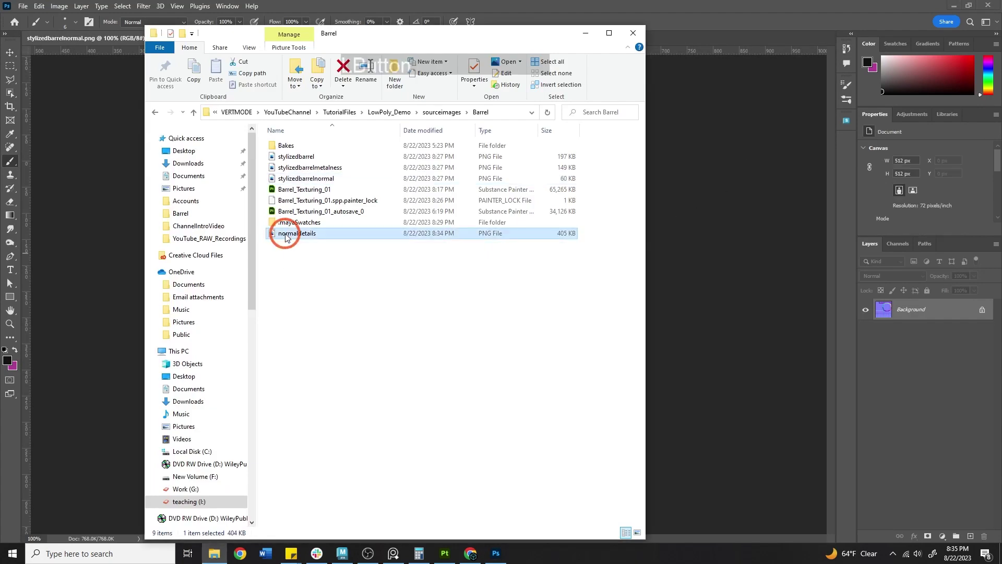
drag(277, 235, 717, 39)
Float the normaldetails document, copy its layer in alignment onto stylizedbarrelnormal.png, and close normaldetails
drag(229, 38, 283, 273)
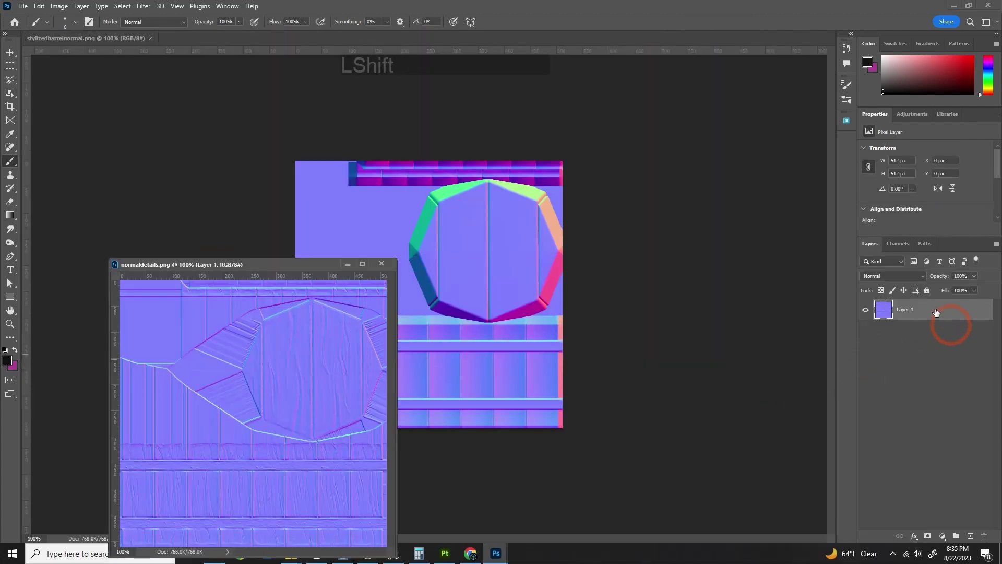
shift+drag(935, 313, 442, 279)
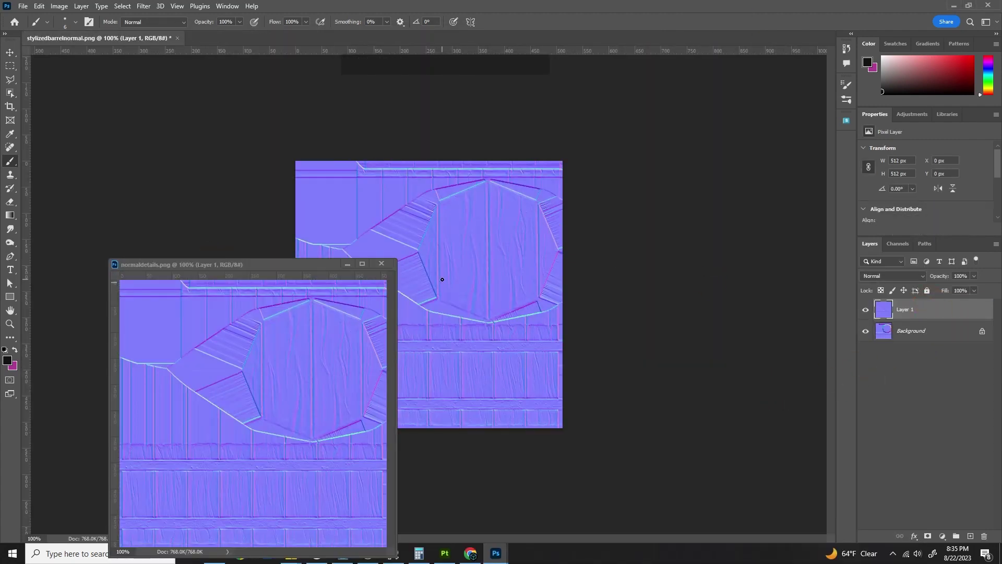
click(382, 264)
Exclude the blue channel from Layer 1 in its Layer Style blending options
key(ctrl+equal)
key(ctrl+equal)
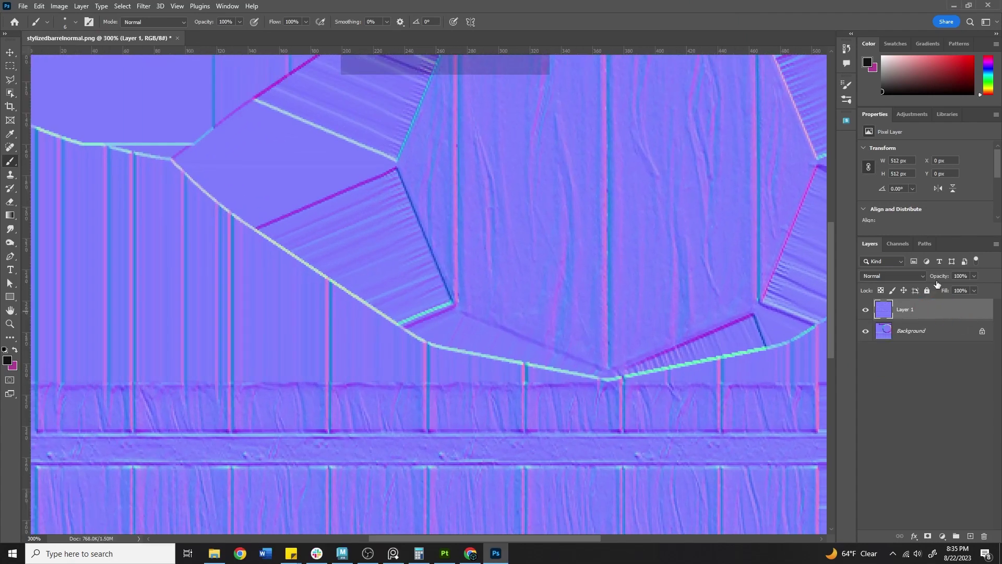
double_click(937, 311)
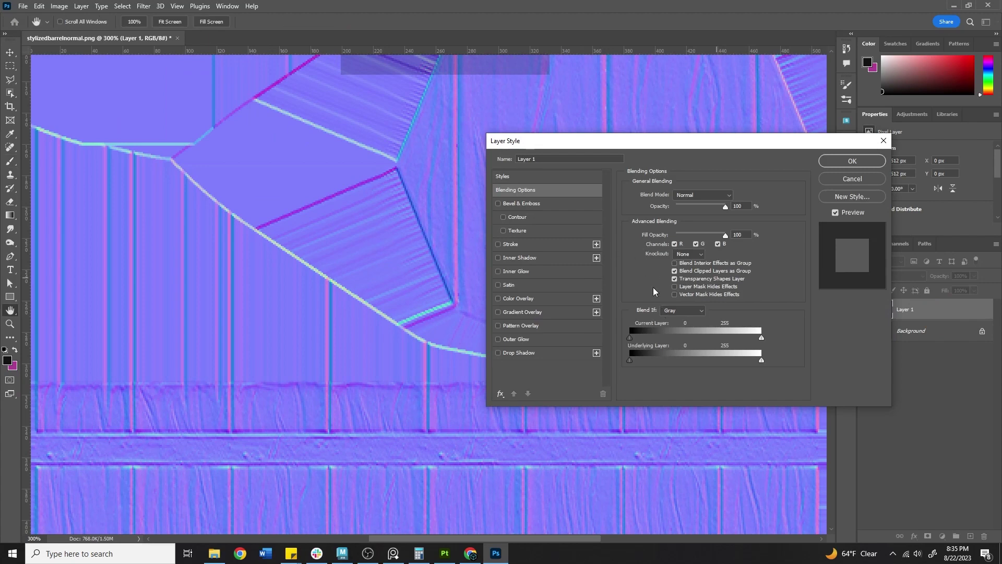
click(515, 176)
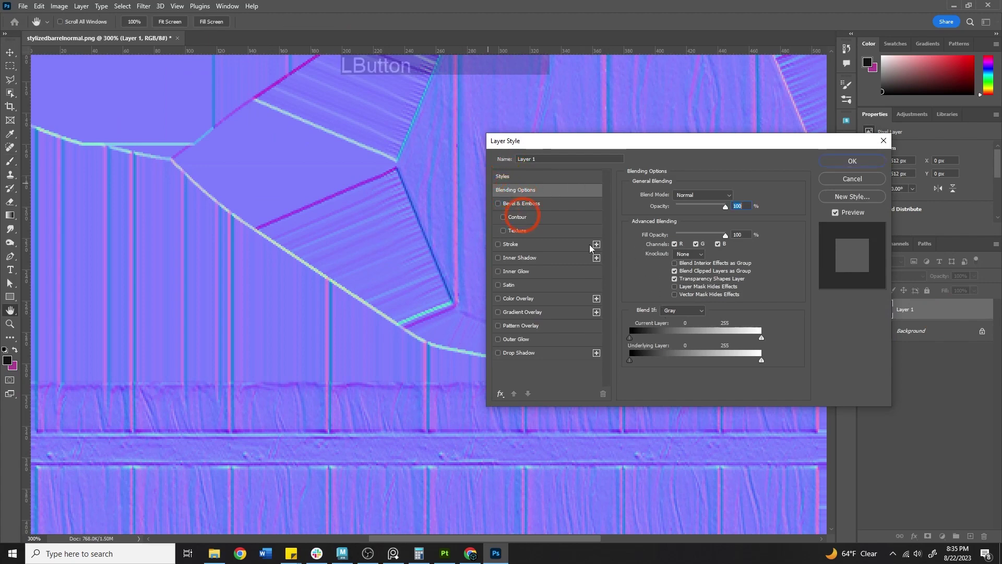
click(504, 176)
click(517, 191)
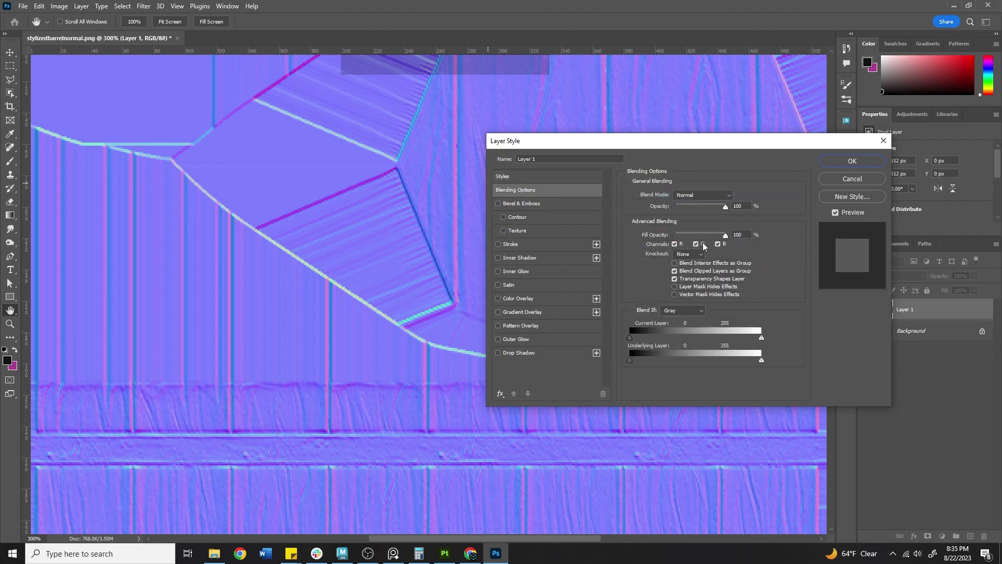
click(719, 244)
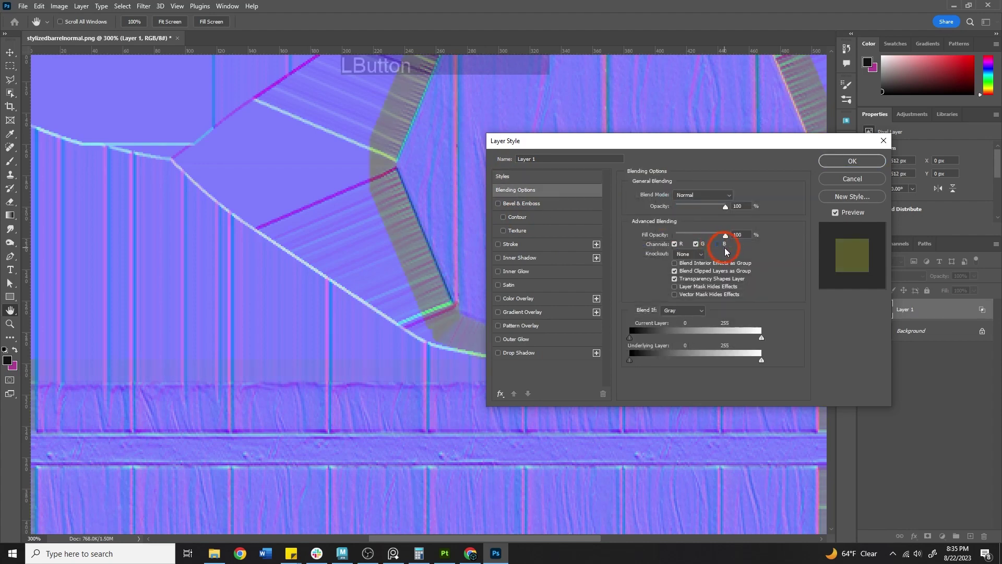
click(853, 161)
Set Layer 1's blend mode to Overlay and compare the normal map with the layer hidden and shown
click(886, 272)
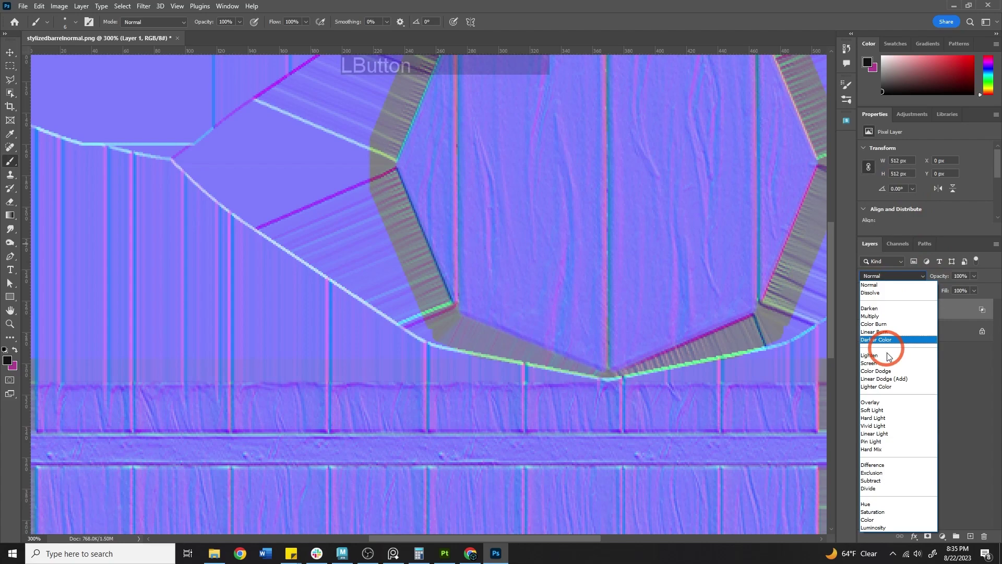
click(875, 403)
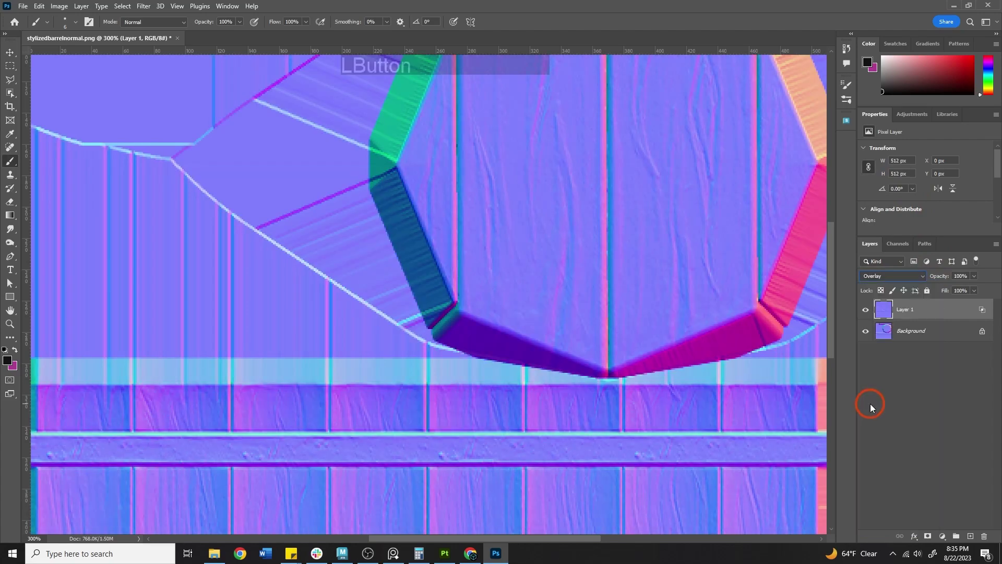
click(865, 312)
click(865, 314)
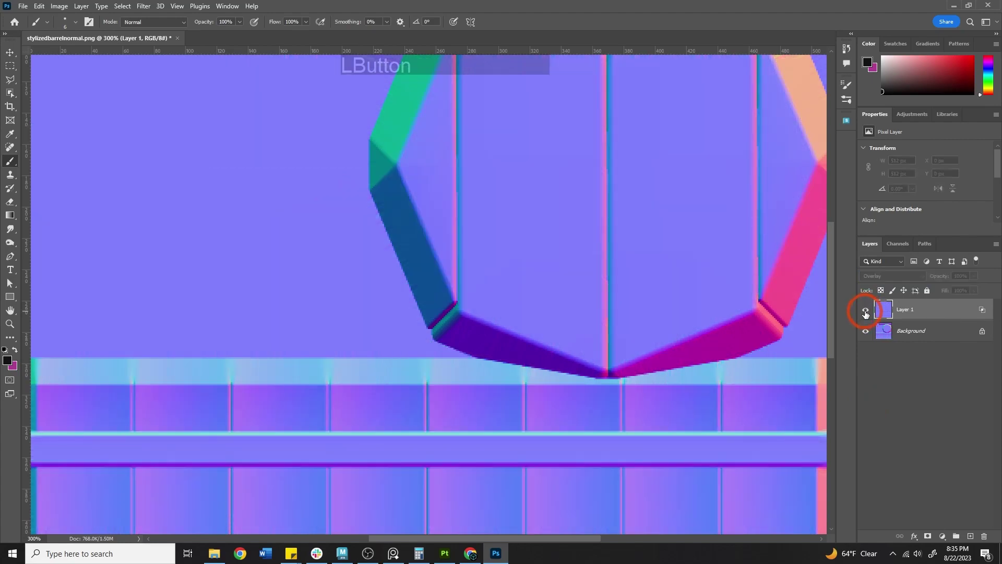
click(865, 313)
key(ctrl+minus)
key(ctrl+minus)
key(ctrl+plus)
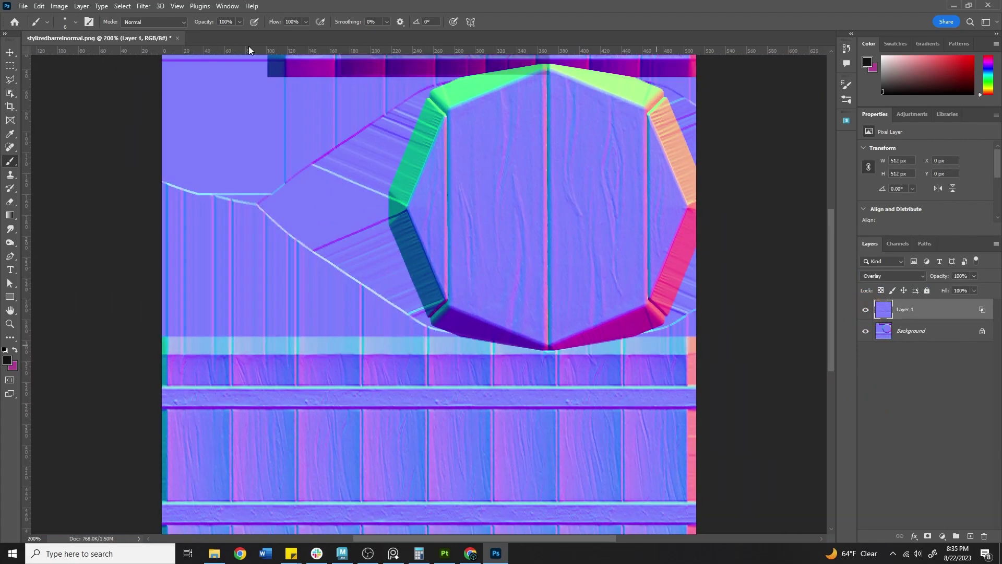
Save the layered normal map as stylizedbarrelnormal in Photoshop PSD format in the Barrel folder, with Maximize Compatibility on
click(23, 6)
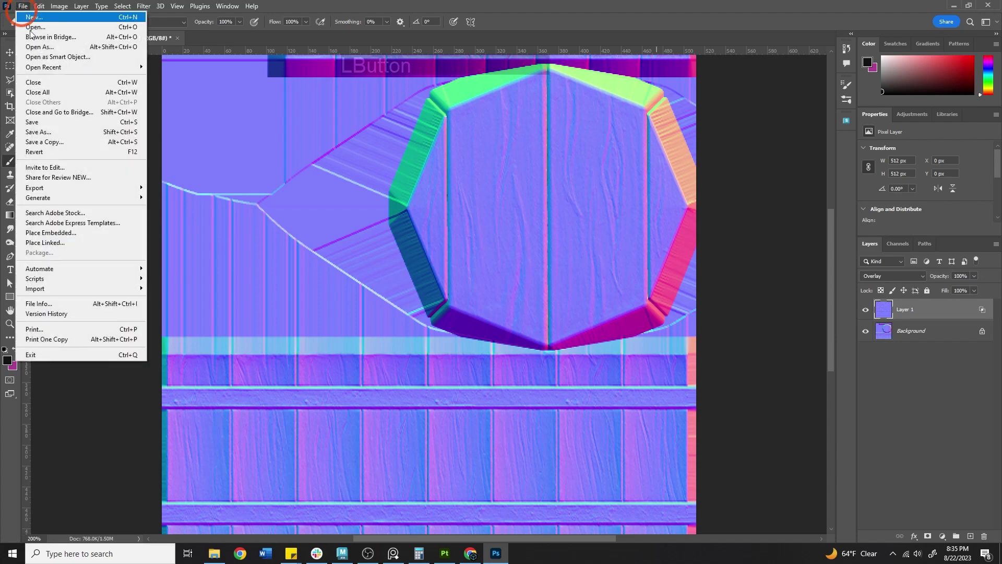
click(39, 133)
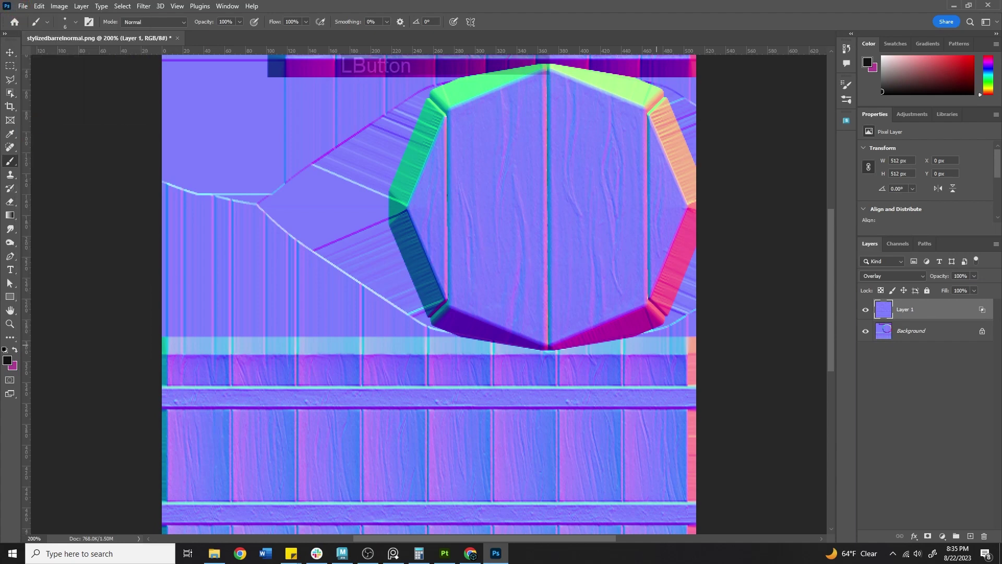
drag(484, 71, 540, 56)
click(342, 409)
click(287, 350)
click(468, 397)
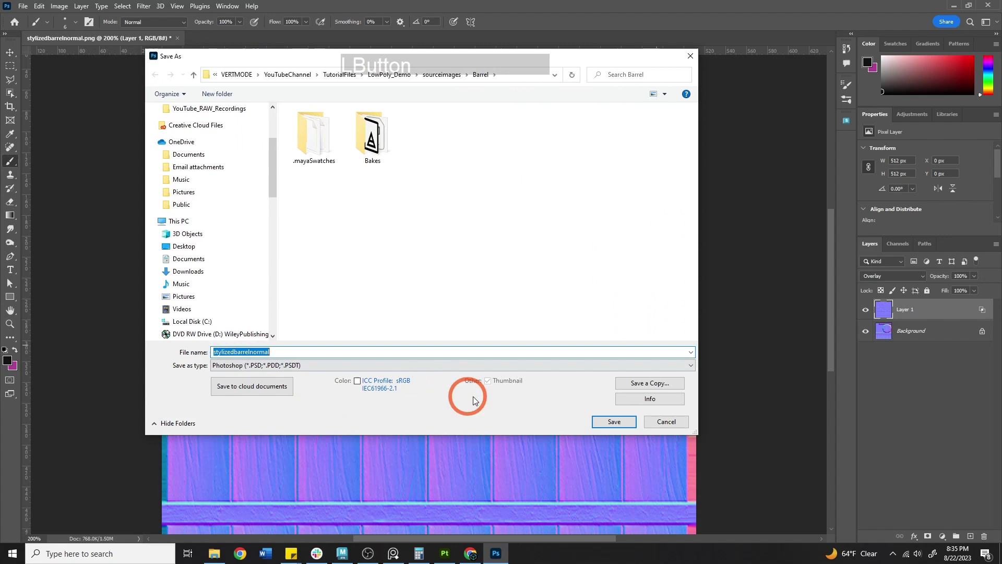
click(616, 426)
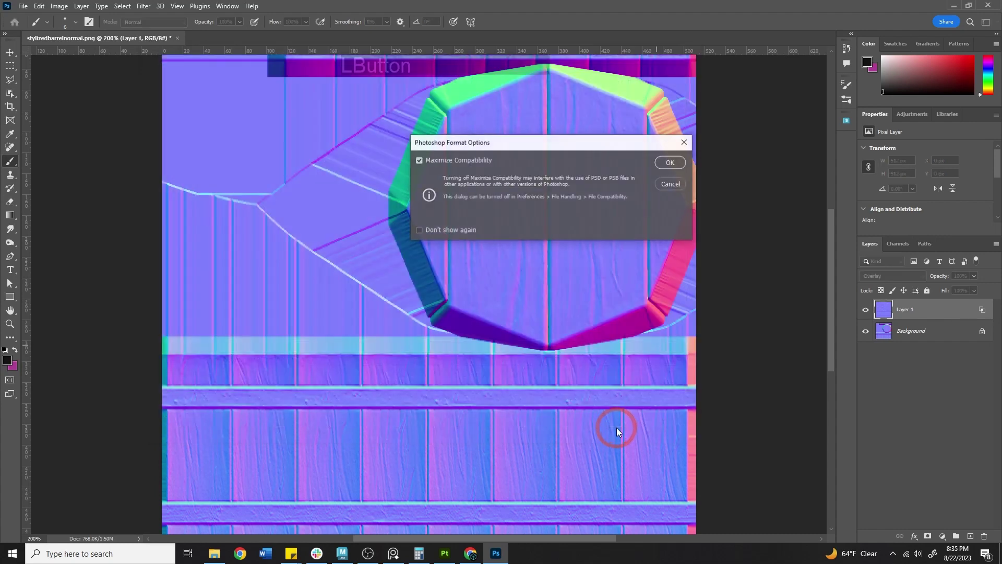
click(670, 163)
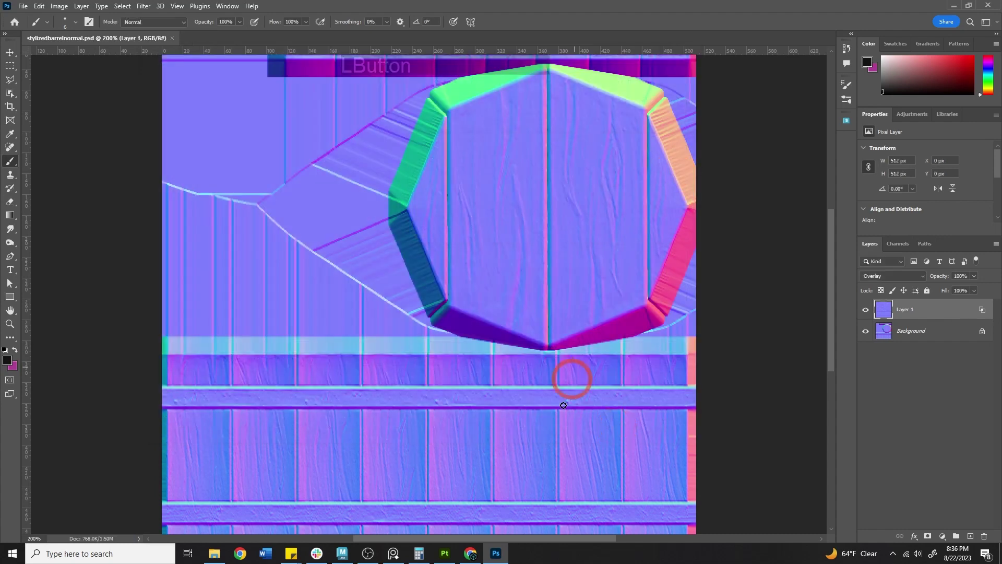
Switch to Maya, load stylizedbarrelnormal.psd into the barrel material's bump mapping file node, and set its color space to Raw
click(347, 553)
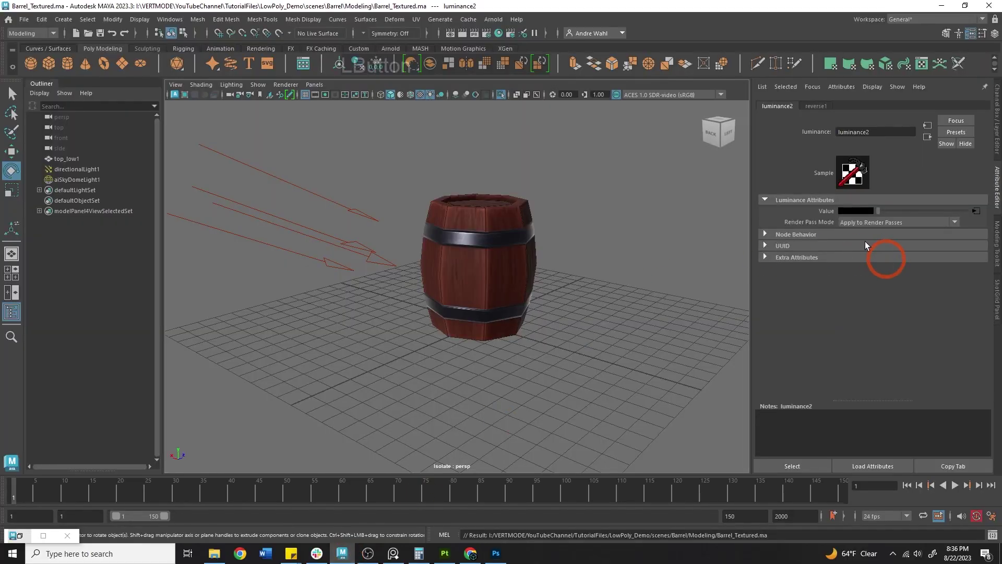
click(467, 218)
click(881, 106)
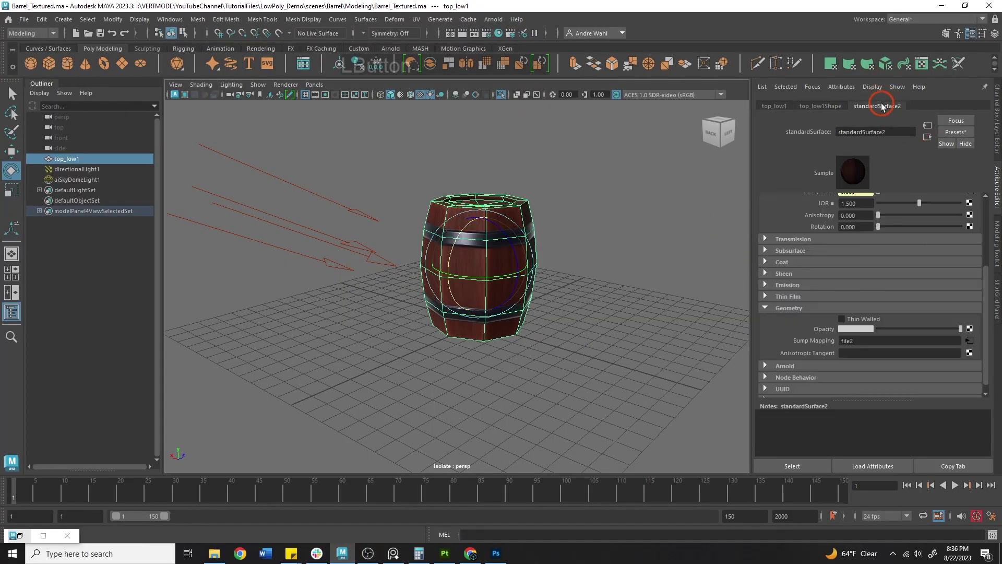
click(967, 340)
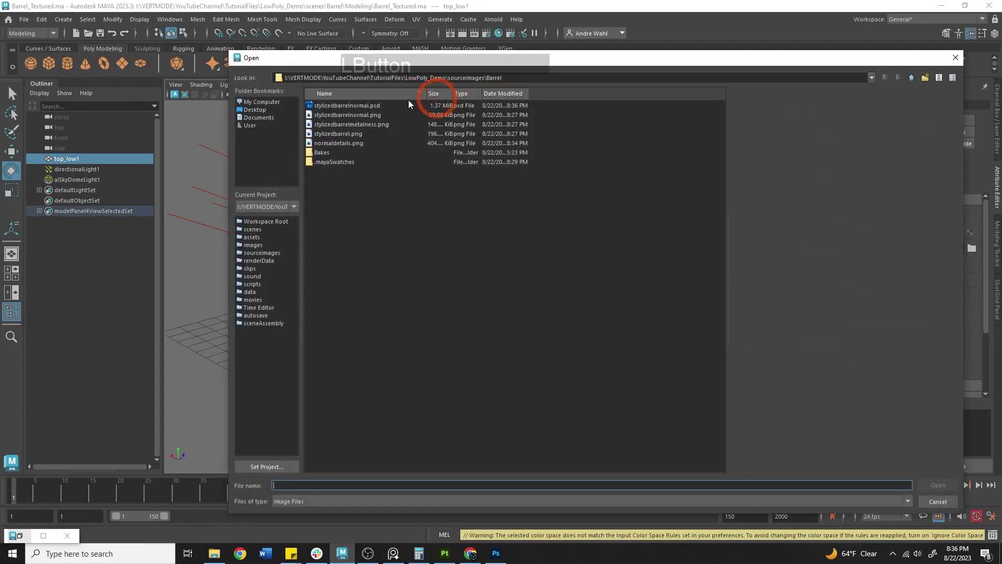
click(346, 108)
click(937, 485)
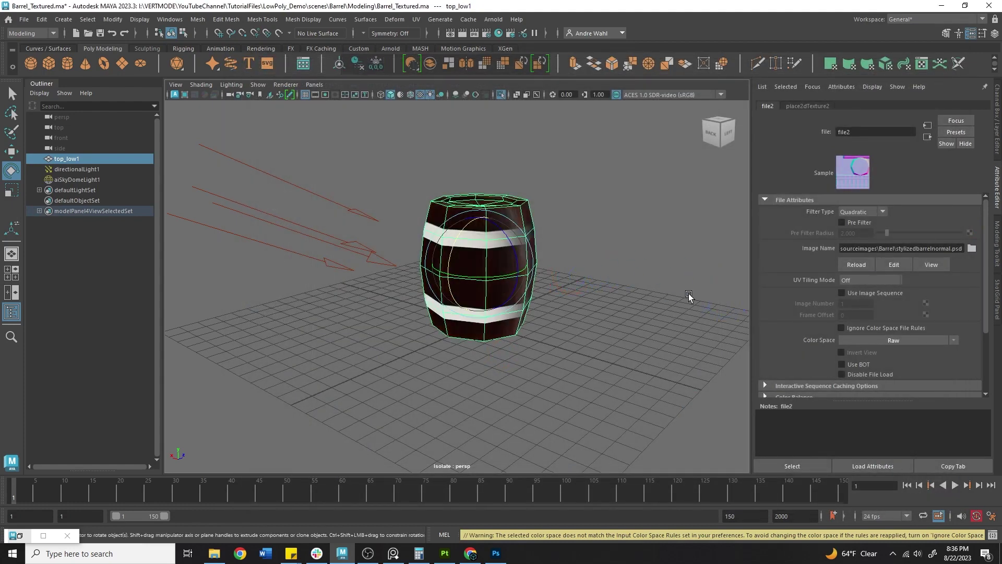
click(884, 343)
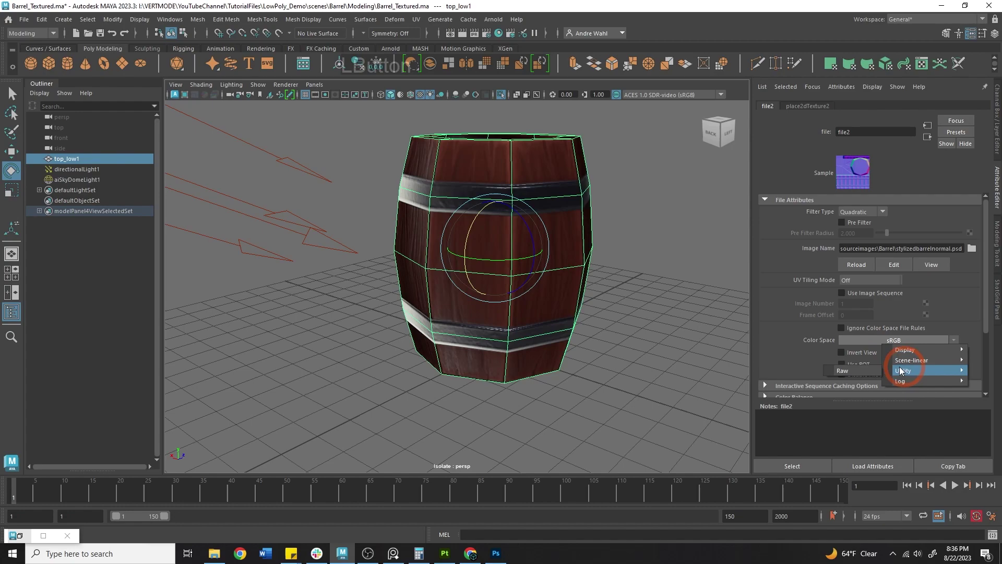
click(857, 371)
Examine the wood and metal band detail on the barrel's top and sides up close
click(515, 232)
alt+drag(516, 231, 485, 352)
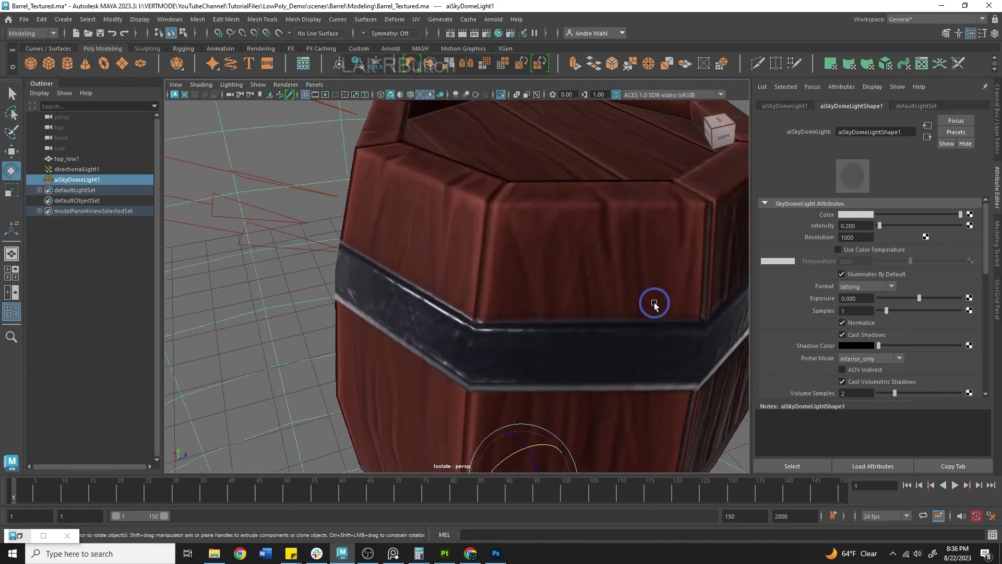
alt+drag(654, 303, 650, 281)
alt+right_drag(650, 281, 437, 265)
alt+drag(436, 265, 470, 257)
alt+right_drag(470, 258, 546, 267)
alt+drag(545, 268, 497, 252)
Switch to Photoshop, set Layer 1's opacity to 50%, and save stylizedbarrelnormal.psd
key(alt+Tab)
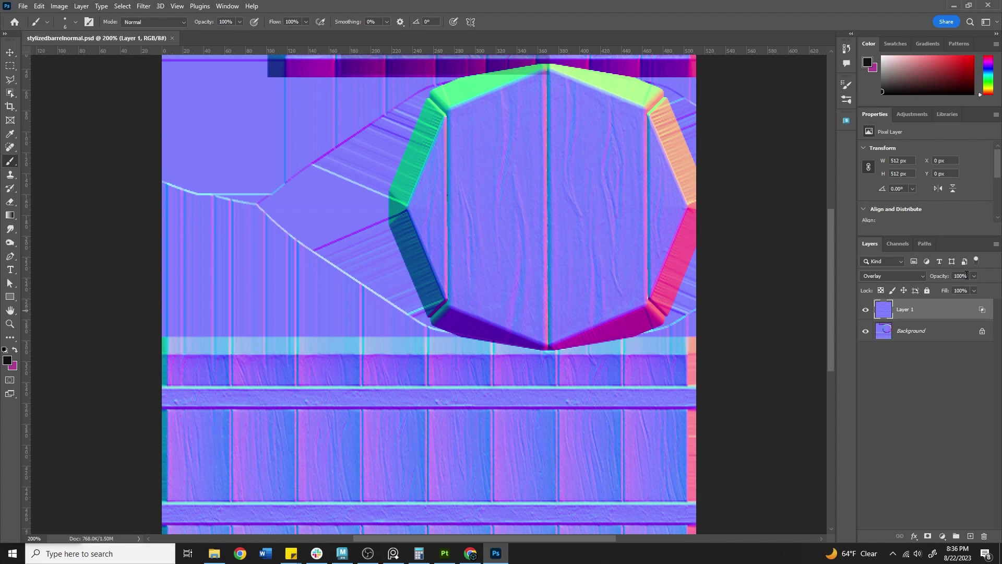
text(50)
key(Return)
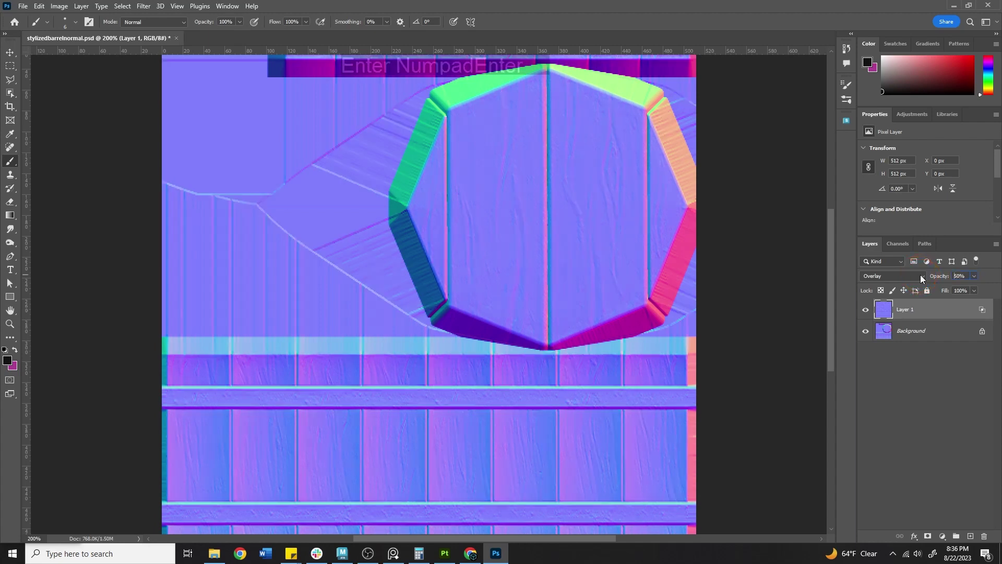
click(23, 6)
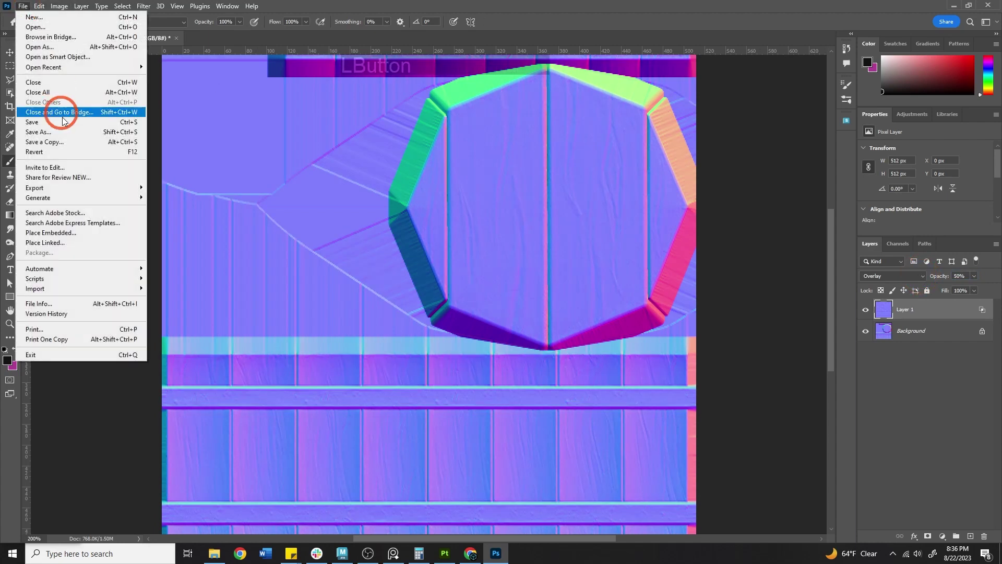
click(44, 126)
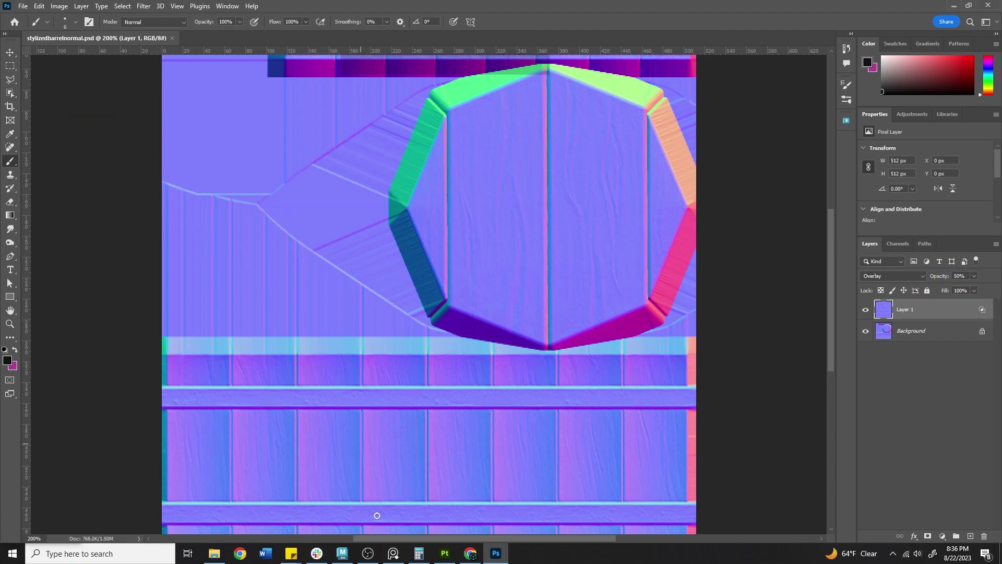
Return to Maya, bring up the barrel's material, and check the softened normal detail on the model
click(342, 553)
click(522, 218)
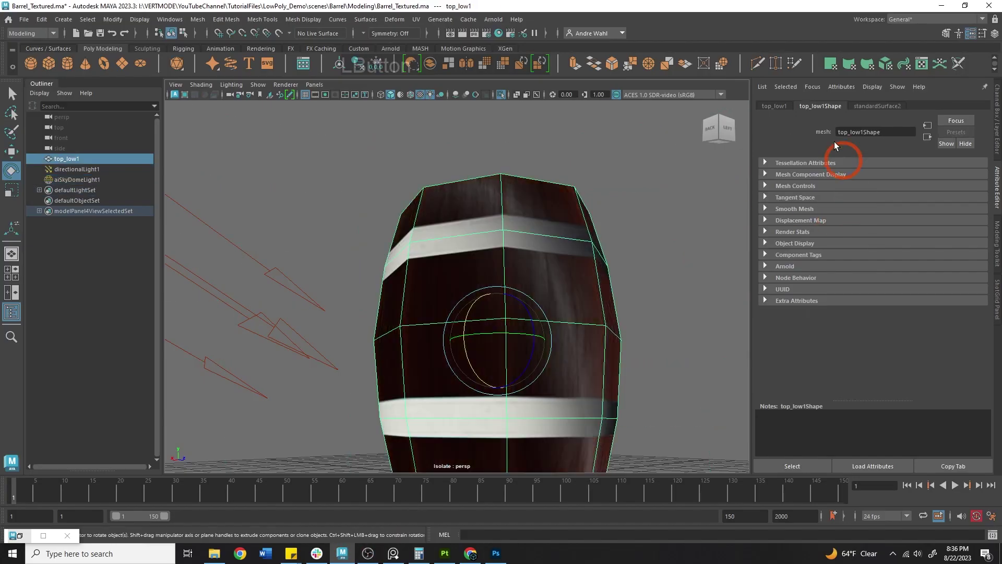
click(862, 107)
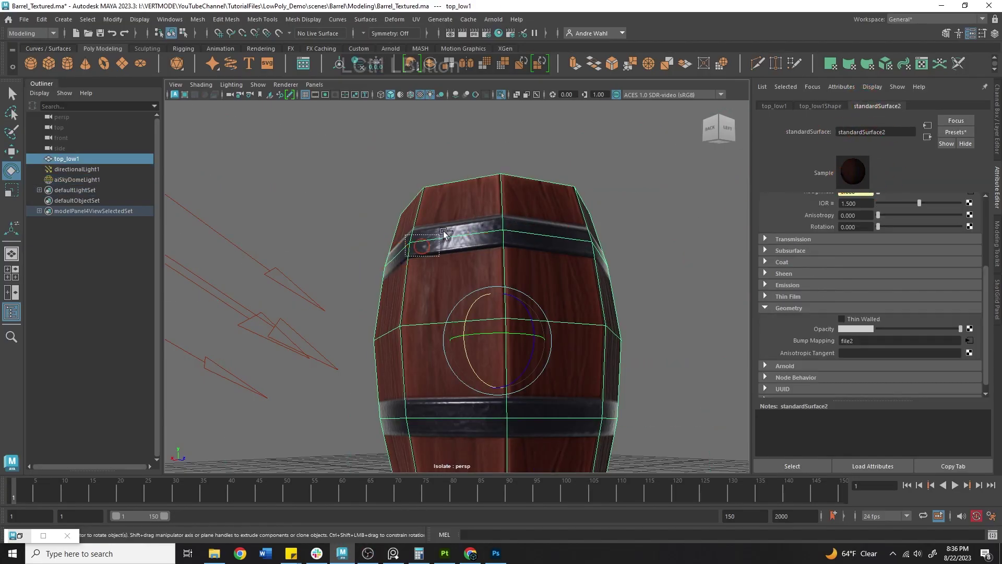
click(506, 272)
alt+drag(508, 274, 555, 301)
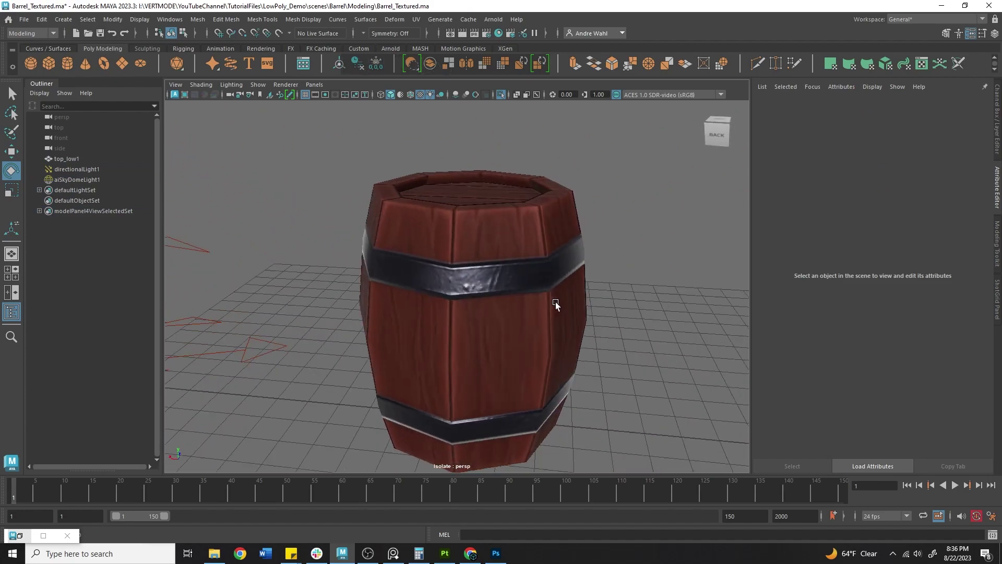
Switch to Photoshop, set Layer 1's opacity to 25%, and save stylizedbarrelnormal.psd
key(alt+Tab)
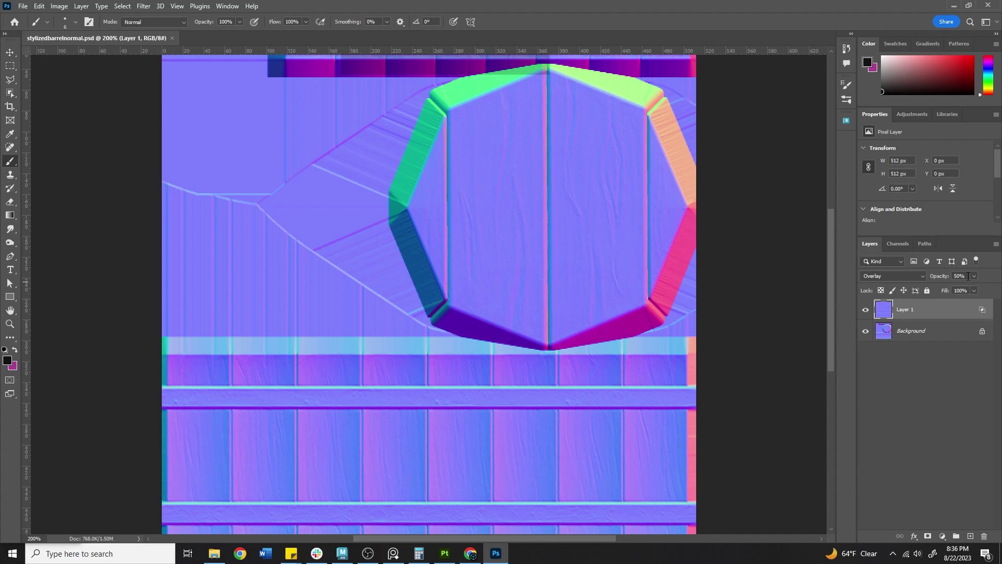
text(25)
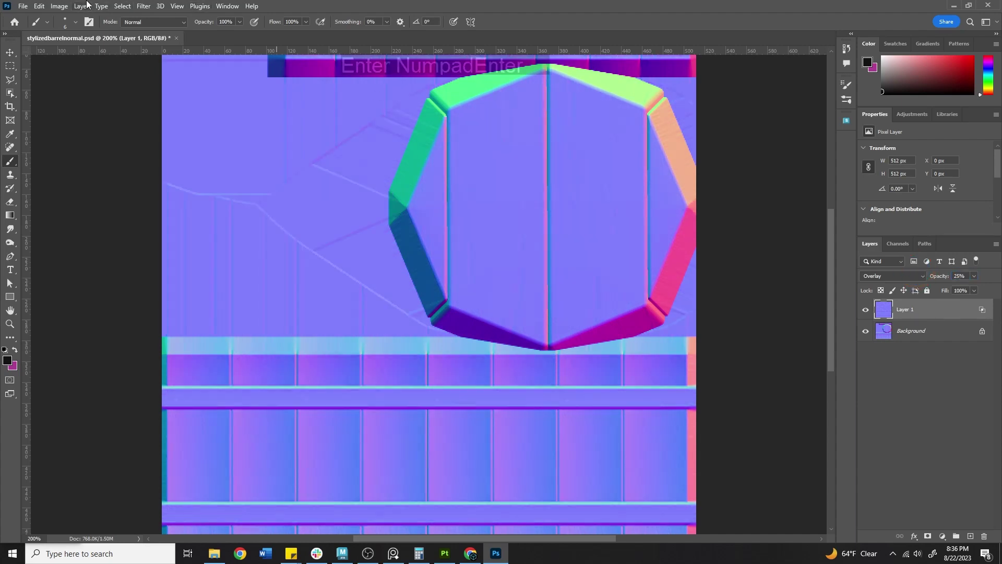
click(24, 6)
click(38, 124)
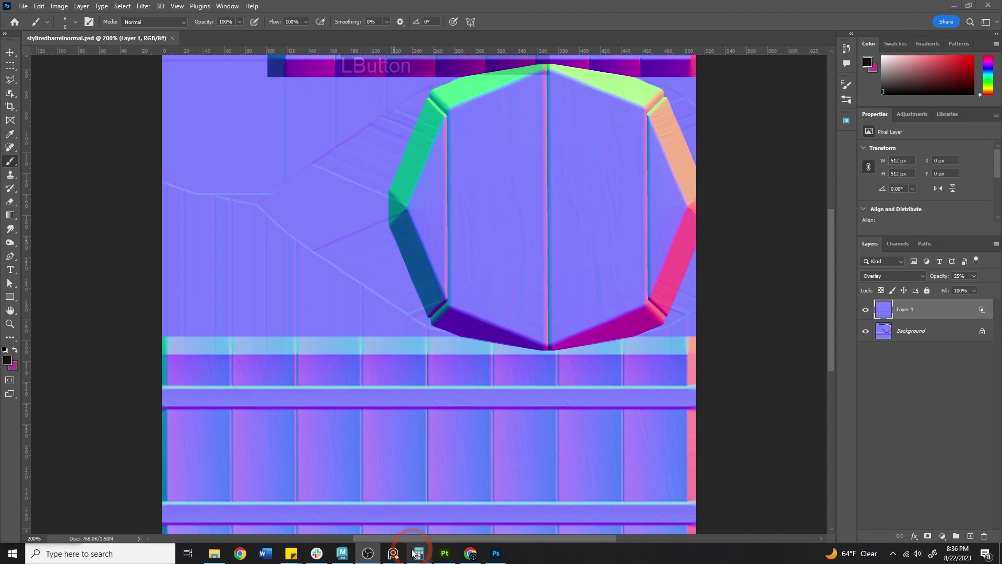
Return to Maya and examine the barrel's normal map shading from all sides, near and far
click(342, 554)
click(476, 283)
click(427, 373)
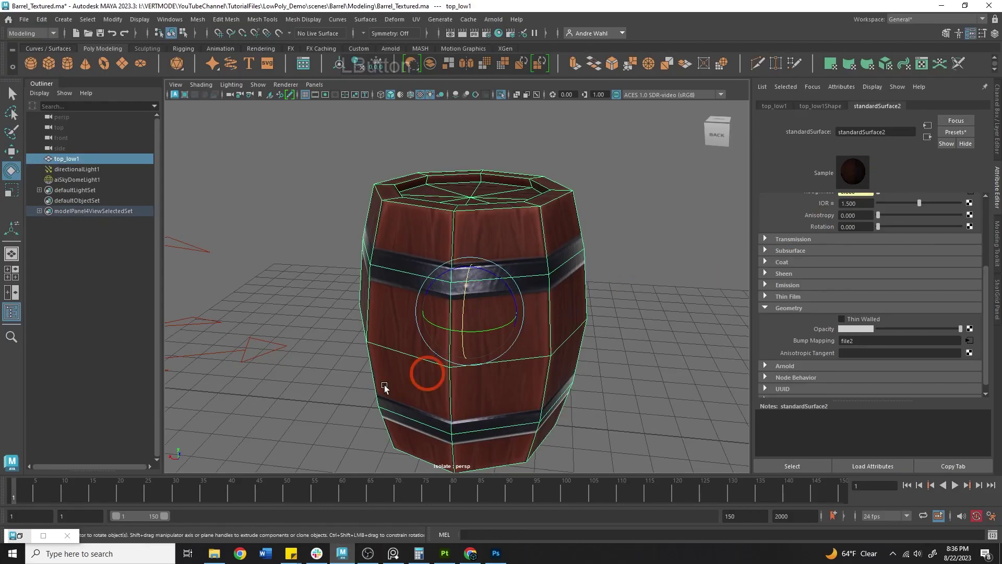
click(733, 257)
alt+drag(732, 257, 553, 321)
alt+right_drag(554, 321, 740, 293)
alt+drag(740, 293, 267, 284)
alt+right_drag(267, 284, 206, 273)
alt+drag(205, 273, 455, 207)
click(651, 224)
alt+right_drag(456, 206, 383, 209)
alt+drag(383, 208, 383, 239)
alt+right_drag(383, 239, 635, 243)
alt+drag(636, 243, 472, 240)
click(285, 193)
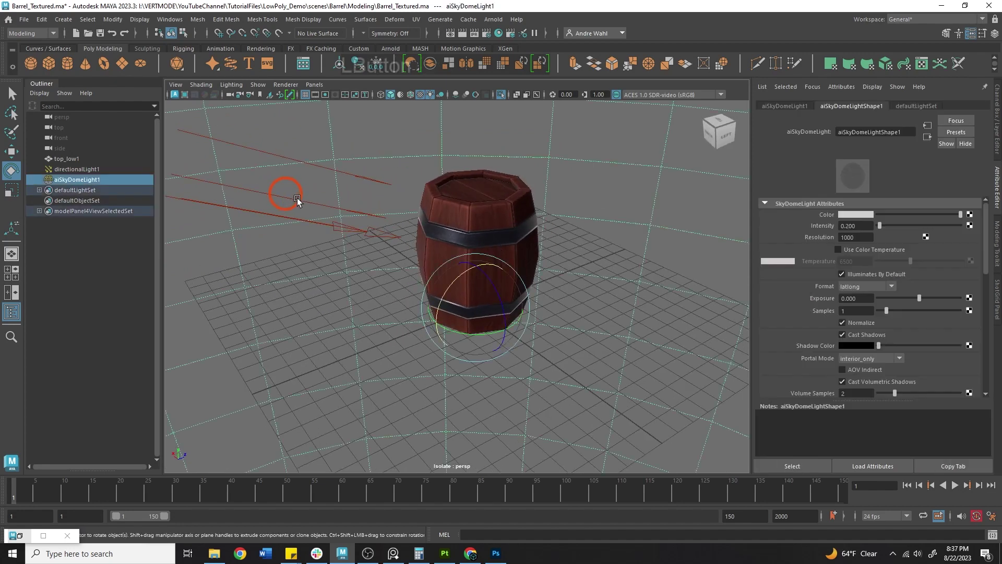
click(279, 193)
drag(295, 203, 644, 213)
scroll(425, 230, up, 2)
Select the barrel and examine the triangle layout of its recessed lid from above
click(425, 231)
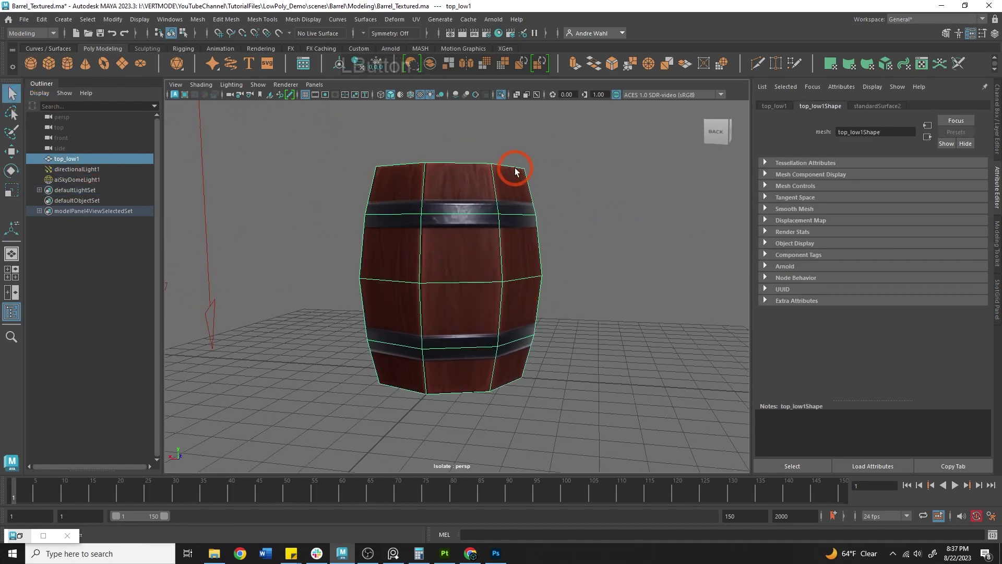
alt+drag(413, 182, 327, 238)
scroll(418, 220, up, 2)
alt+middle_drag(483, 195, 412, 250)
click(487, 229)
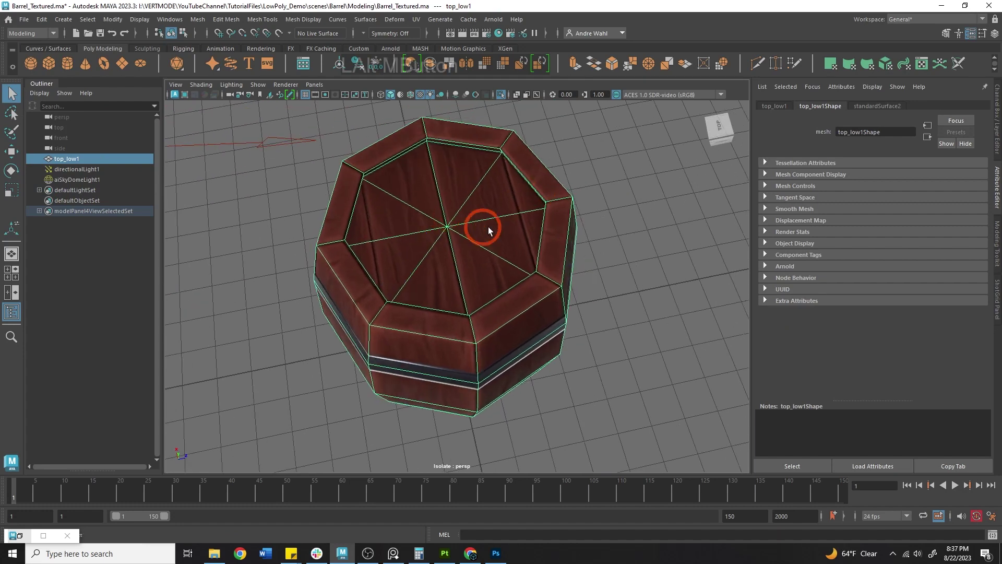
alt+drag(485, 234, 483, 241)
Merge the lid's centre vertex onto a vertex of the inner rim with Target Weld and return to object selection
ctrl+right_drag(434, 216, 395, 211)
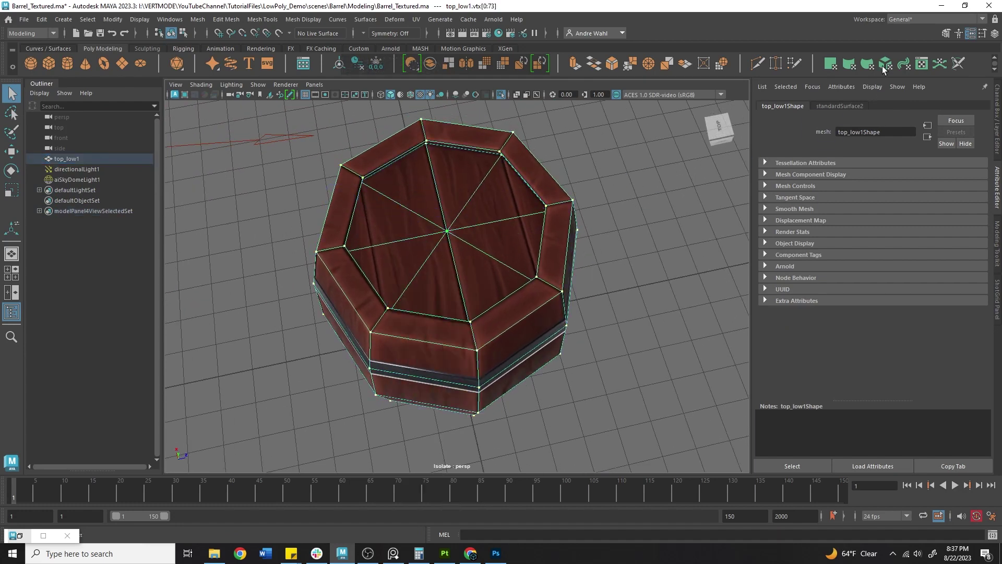
click(651, 149)
click(430, 209)
right_drag(455, 179, 402, 180)
click(946, 33)
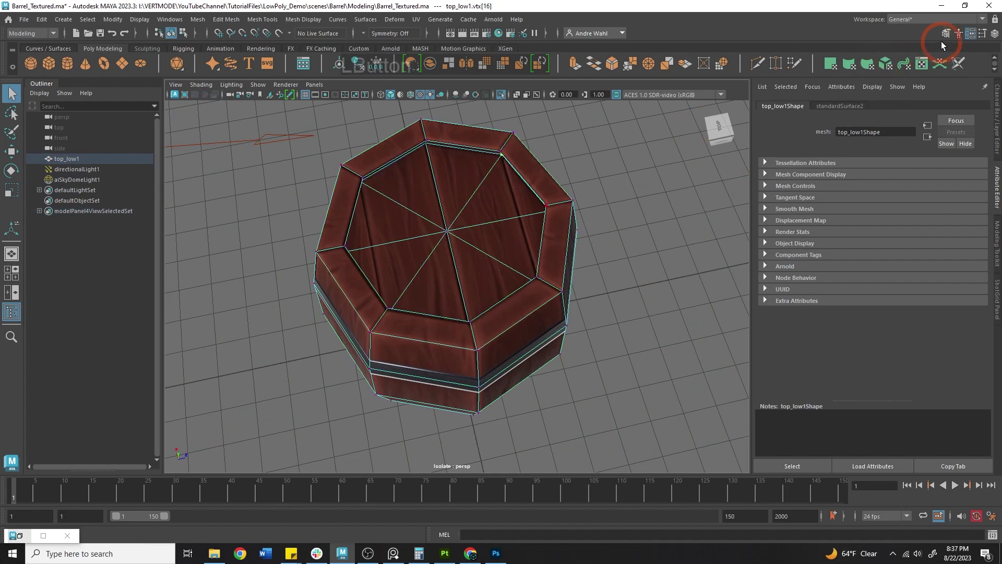
click(946, 397)
alt+drag(477, 217, 505, 203)
click(625, 141)
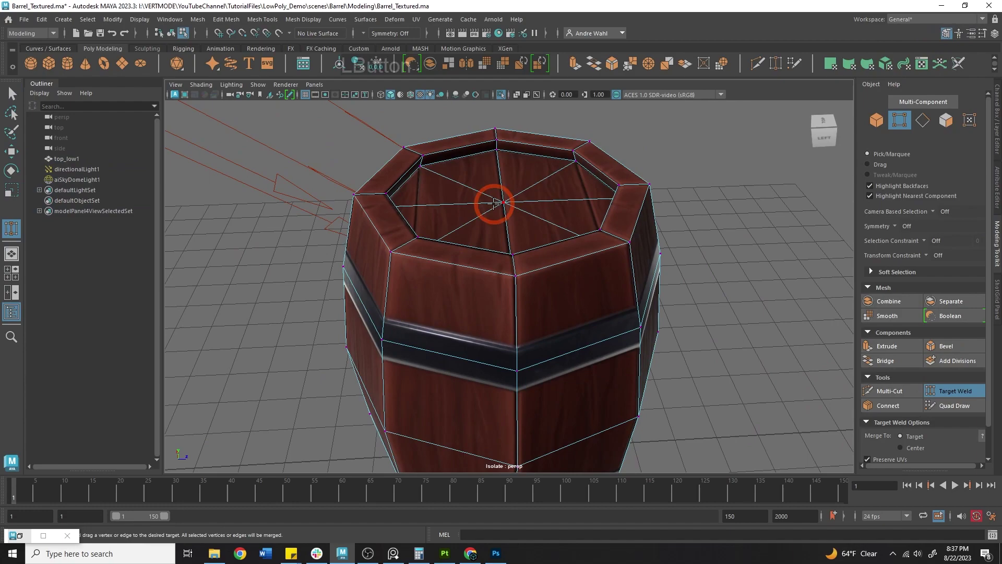
drag(495, 151, 521, 142)
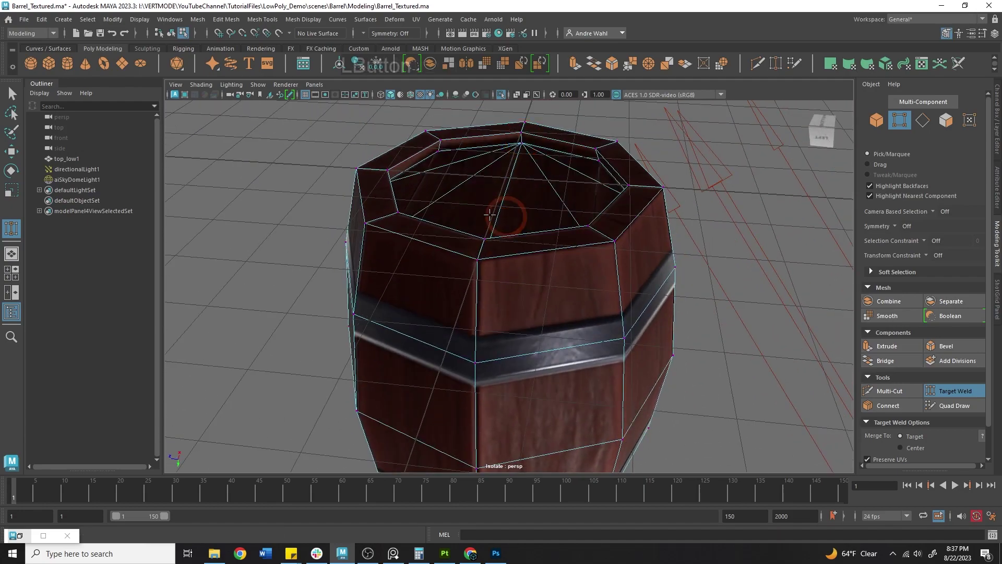
click(13, 95)
right_drag(485, 136, 543, 116)
click(524, 199)
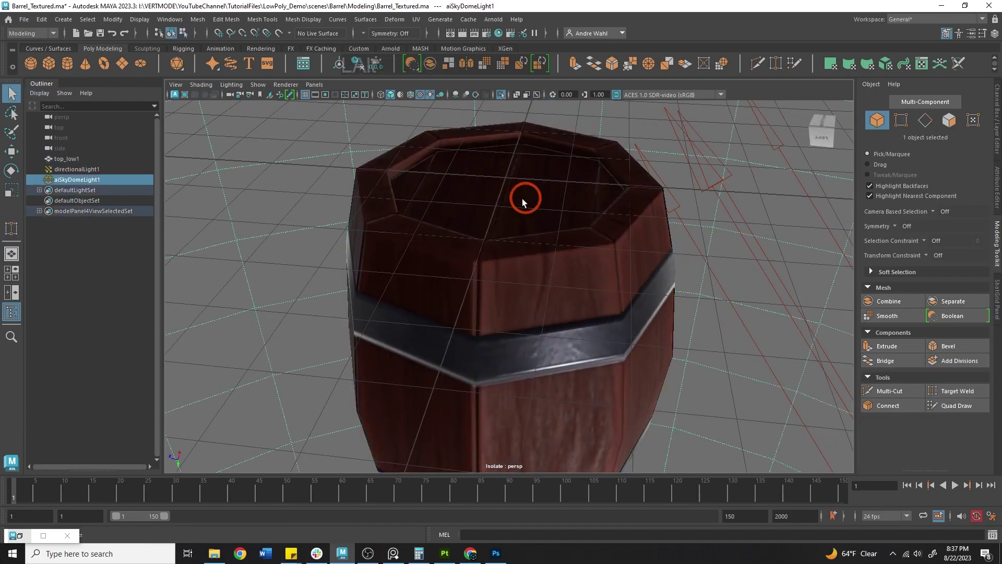
Harden the eight edges where the recessed top lid meets the rim's inner wall, and return to object selection
alt+drag(524, 199, 425, 161)
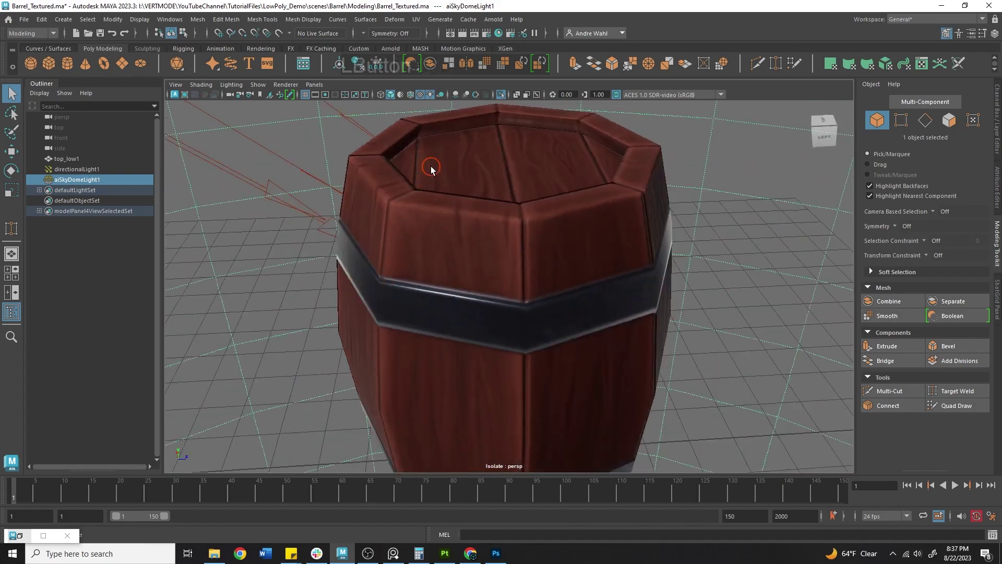
click(448, 225)
alt+right_drag(449, 228, 577, 214)
right_drag(443, 163, 442, 131)
click(440, 144)
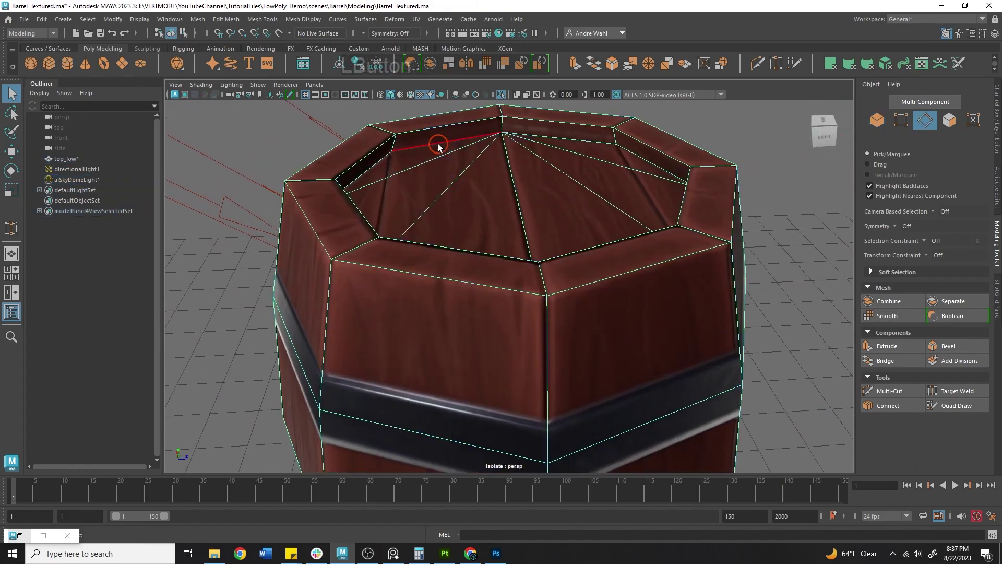
shift+click(619, 151)
alt+drag(658, 175, 581, 202)
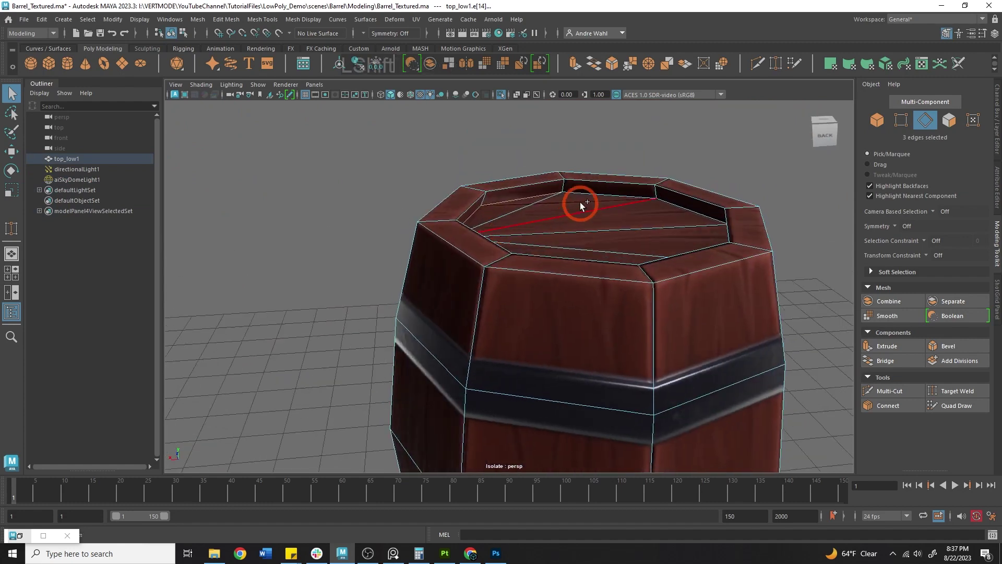
alt+drag(676, 211, 456, 198)
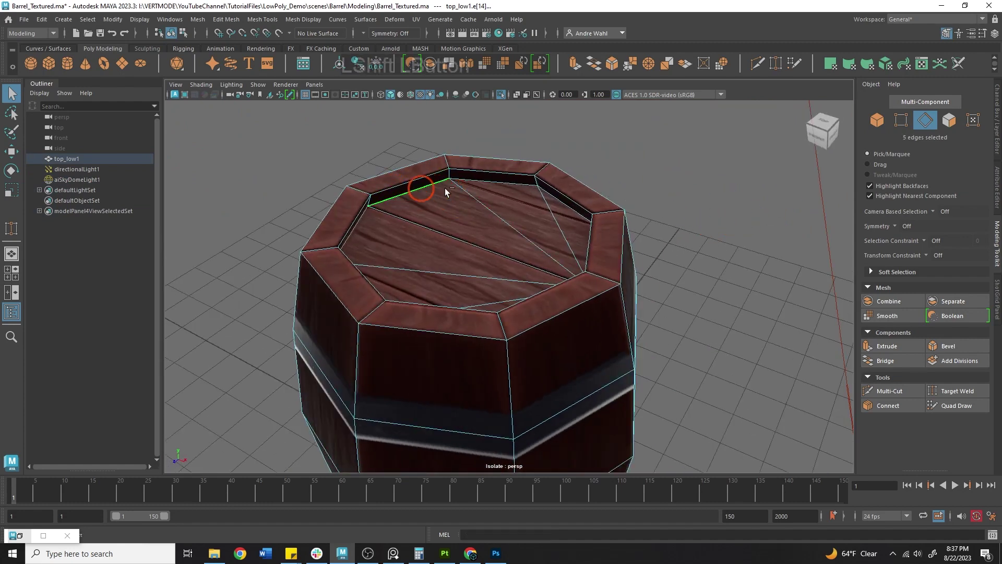
shift+click(584, 214)
shift+click(558, 197)
alt+drag(557, 197, 487, 136)
click(303, 18)
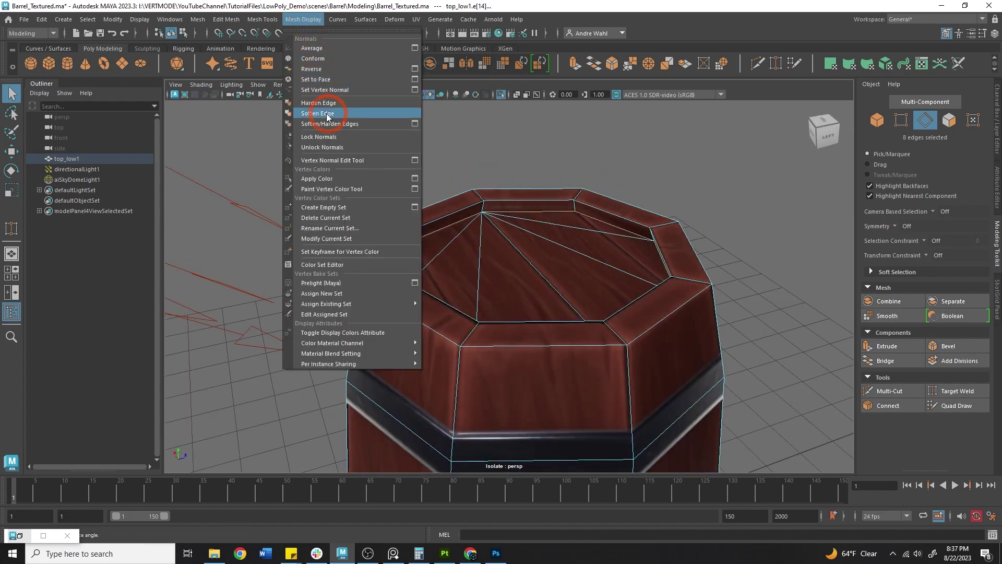
click(319, 106)
right_drag(519, 199, 569, 178)
click(571, 175)
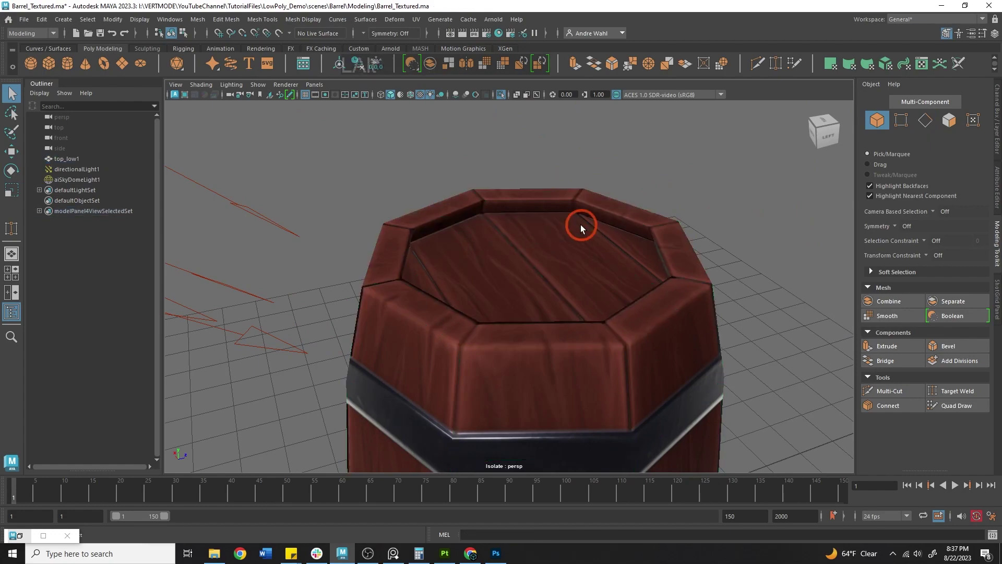
Orbit to the barrel's underside and switch the mesh to edge selection
alt+drag(580, 224, 527, 167)
alt+right_drag(527, 167, 431, 236)
alt+drag(431, 237, 470, 209)
click(473, 168)
right_drag(474, 167, 459, 133)
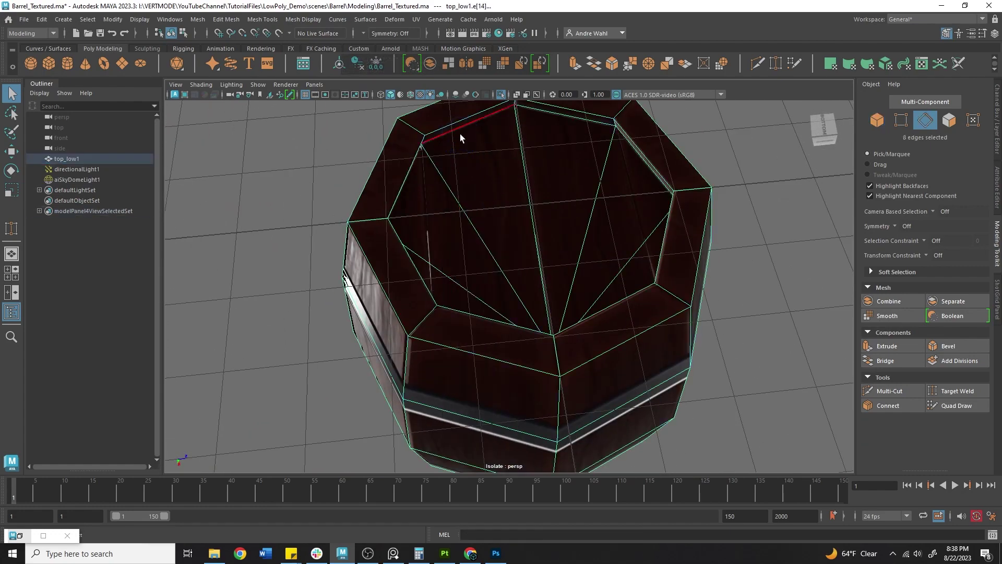
click(459, 134)
alt+drag(474, 161, 479, 321)
shift+click(479, 322)
alt+drag(444, 273, 374, 286)
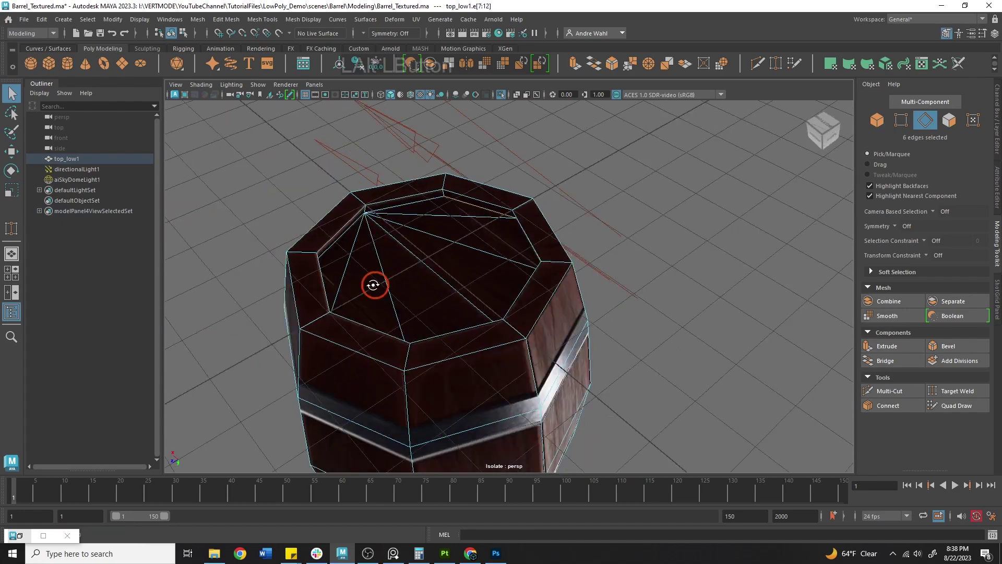
alt+right_drag(374, 286, 489, 289)
shift+click(489, 290)
alt+drag(489, 290, 417, 160)
Harden the eight edges where the recessed bottom lid meets the rim's inner wall, return to object selection, and deselect everything
click(396, 126)
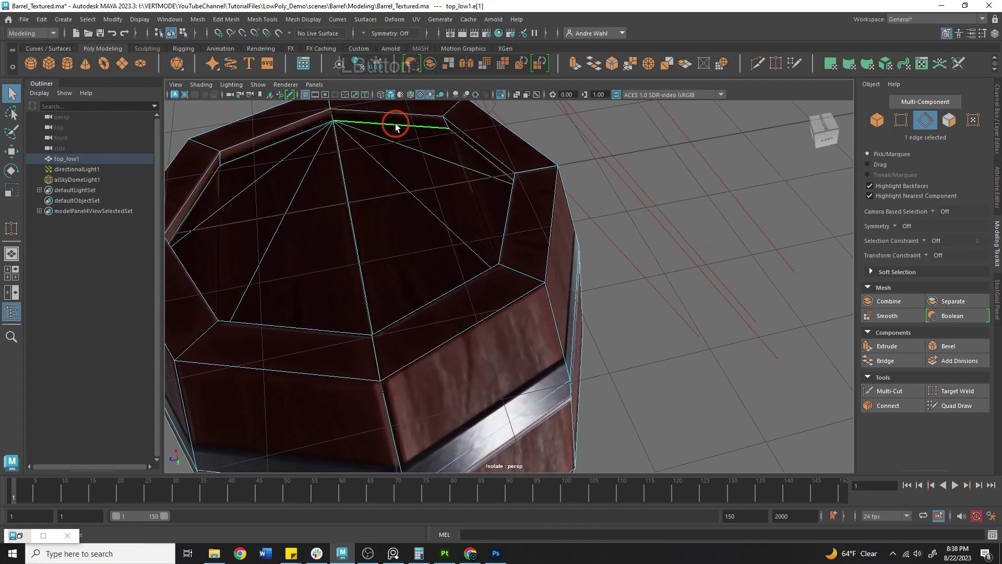
shift+double_click(474, 151)
alt+drag(475, 151, 605, 154)
shift+click(547, 149)
click(302, 19)
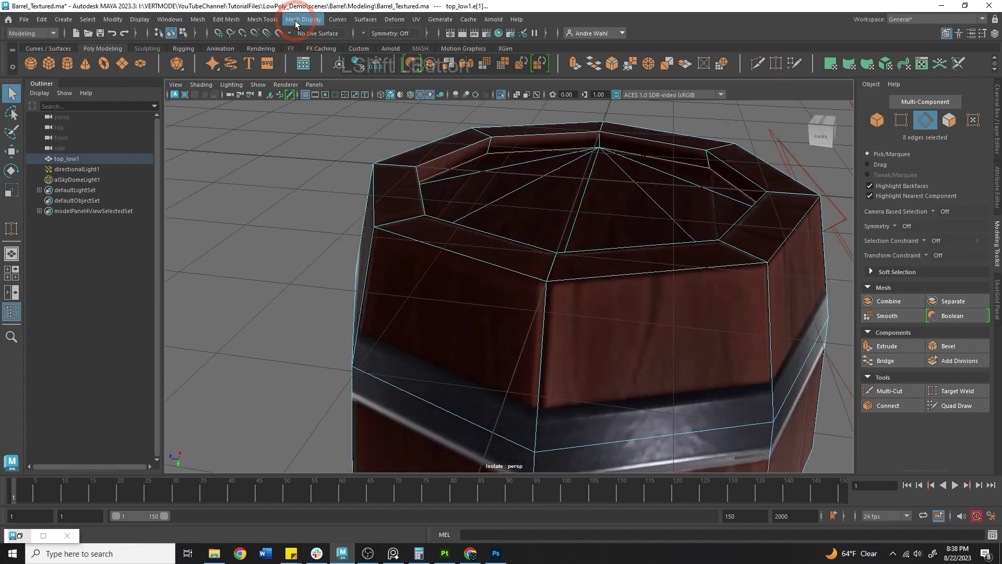
click(313, 106)
right_drag(569, 140, 610, 191)
alt+drag(610, 191, 515, 264)
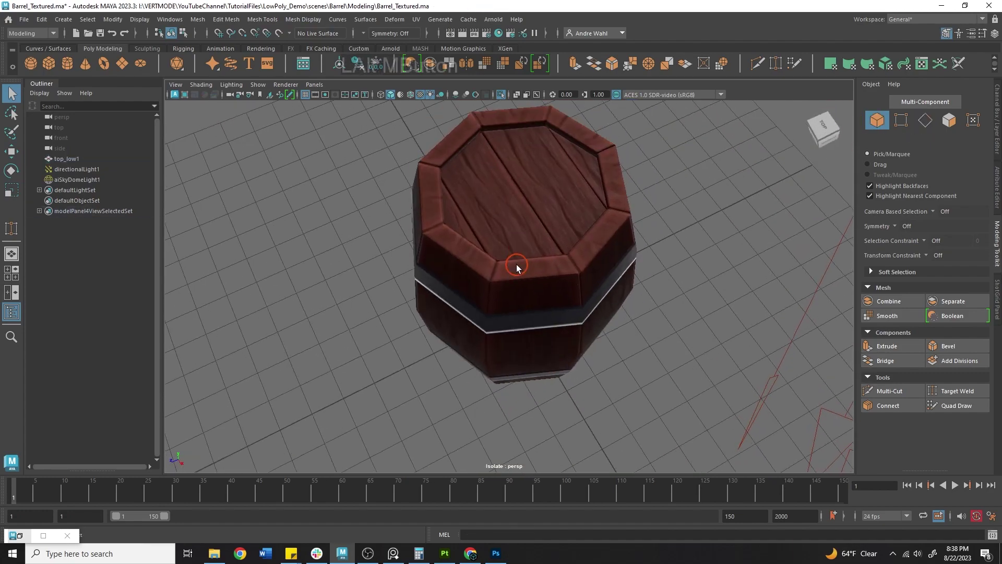
click(659, 251)
Try deleting the edge loops through the middle of both metal bands and check the barrel's silhouette from a distance
alt+drag(662, 250, 499, 191)
right_drag(499, 191, 514, 160)
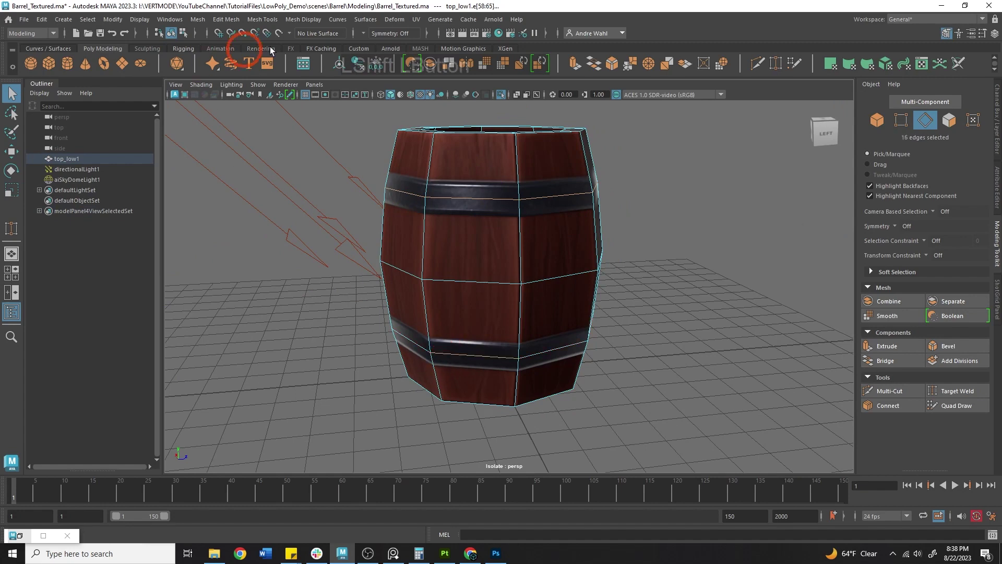
click(227, 21)
click(247, 231)
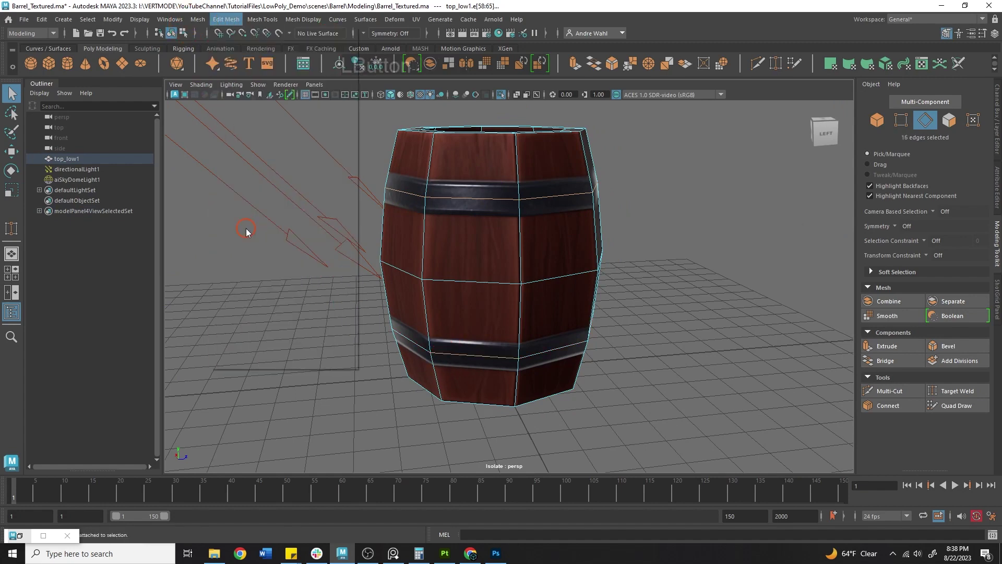
right_drag(437, 201, 474, 213)
click(634, 234)
alt+right_drag(574, 234, 353, 205)
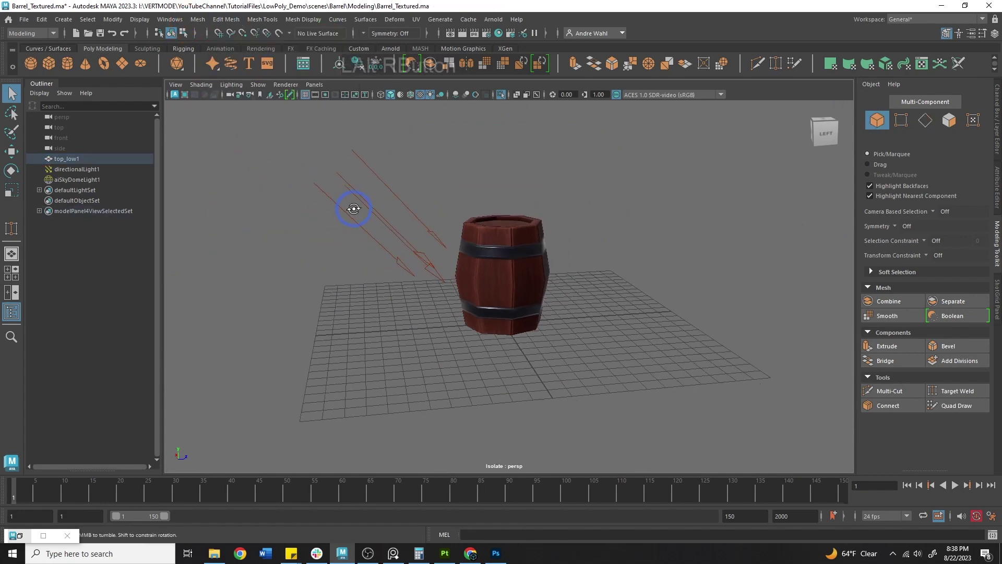
alt+drag(347, 206, 358, 201)
alt+right_drag(558, 180, 603, 175)
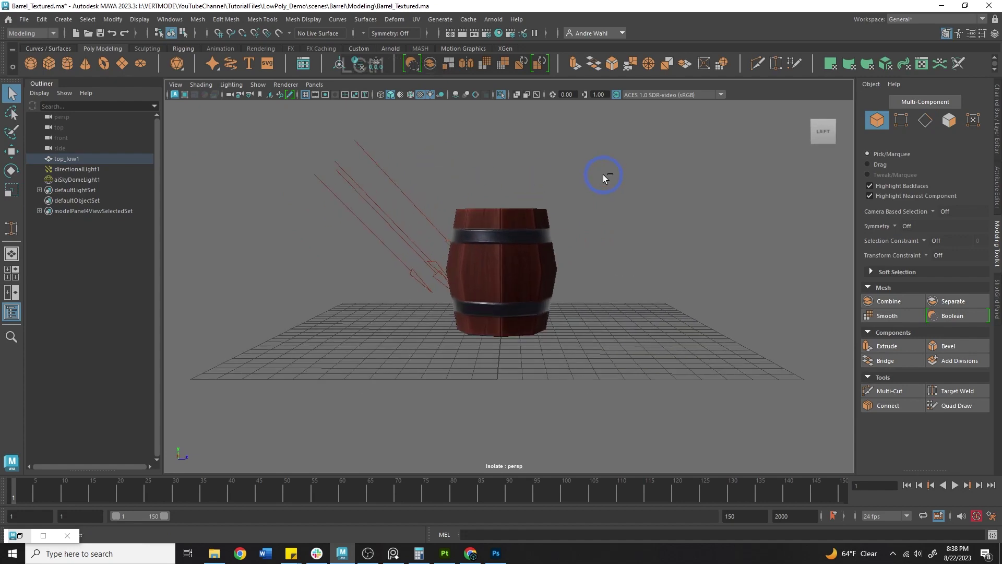
Undo the deletion of the metal bands' edge loops and return to object selection
key(ctrl+z)
key(ctrl+z)
key(ctrl+z)
right_drag(505, 230, 559, 199)
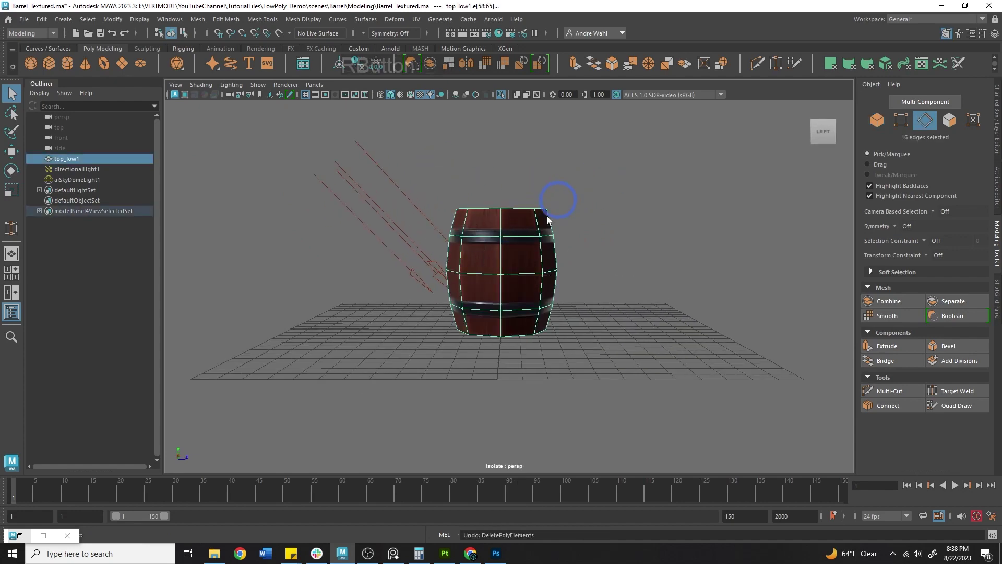
click(556, 224)
Examine the textured barrel's shading and silhouette from the sides and above, close up and at a distance
alt+drag(547, 233, 628, 240)
alt+right_drag(600, 239, 647, 240)
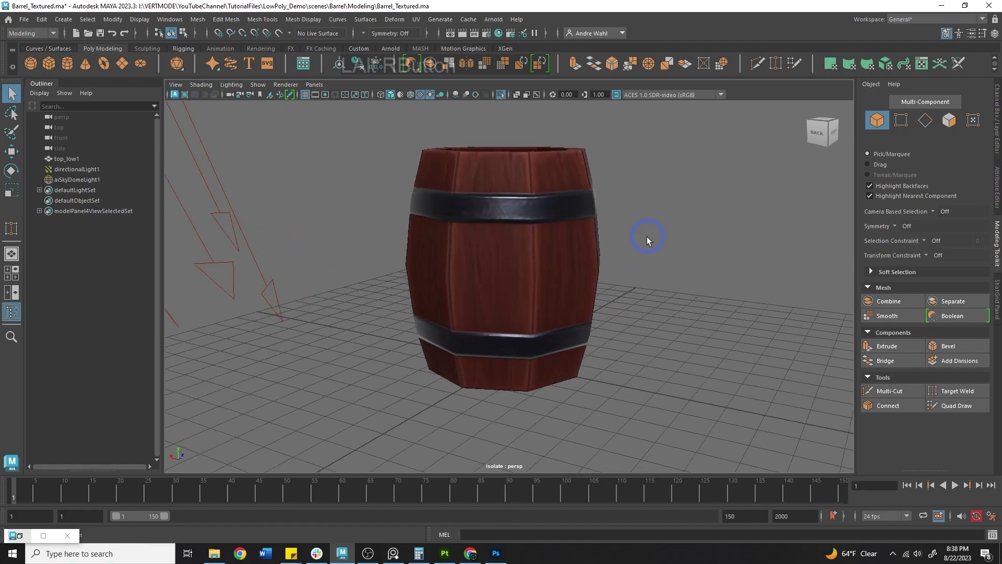
alt+drag(647, 240, 344, 266)
alt+right_drag(345, 267, 556, 233)
alt+drag(556, 232, 533, 222)
alt+right_drag(532, 222, 596, 231)
alt+middle_drag(504, 201, 477, 245)
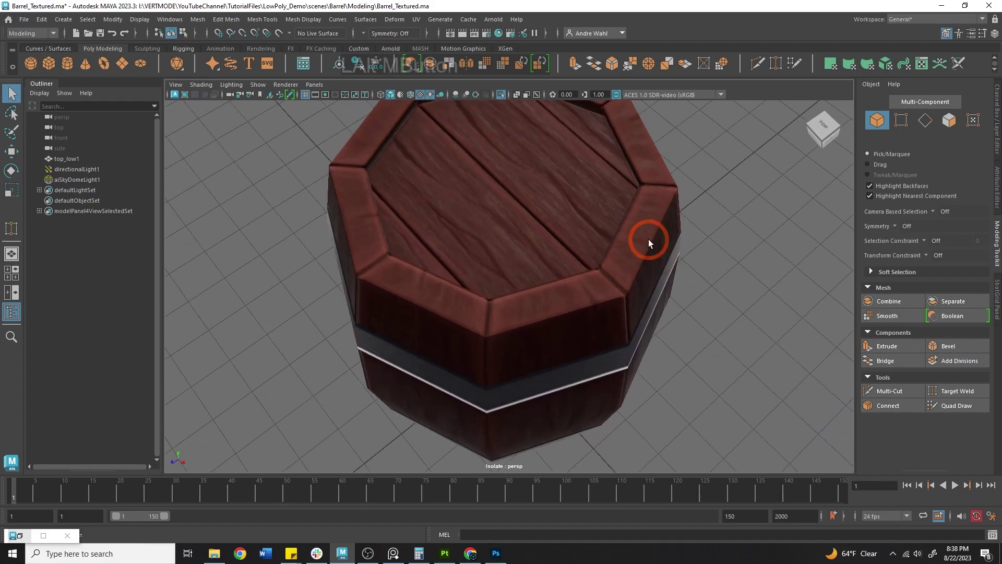
alt+drag(650, 233, 577, 262)
alt+right_drag(578, 261, 568, 241)
alt+drag(568, 241, 364, 210)
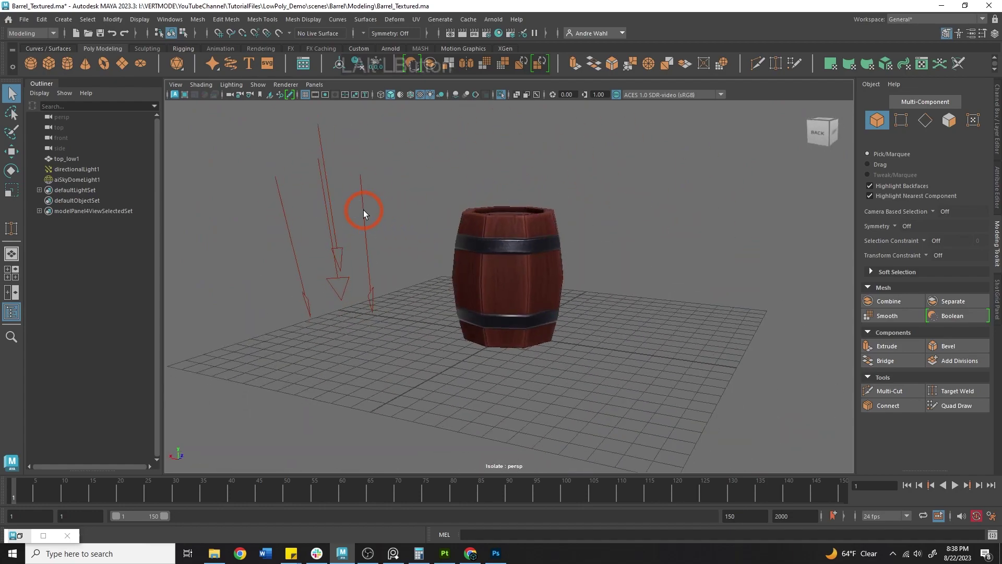
alt+drag(327, 140, 368, 173)
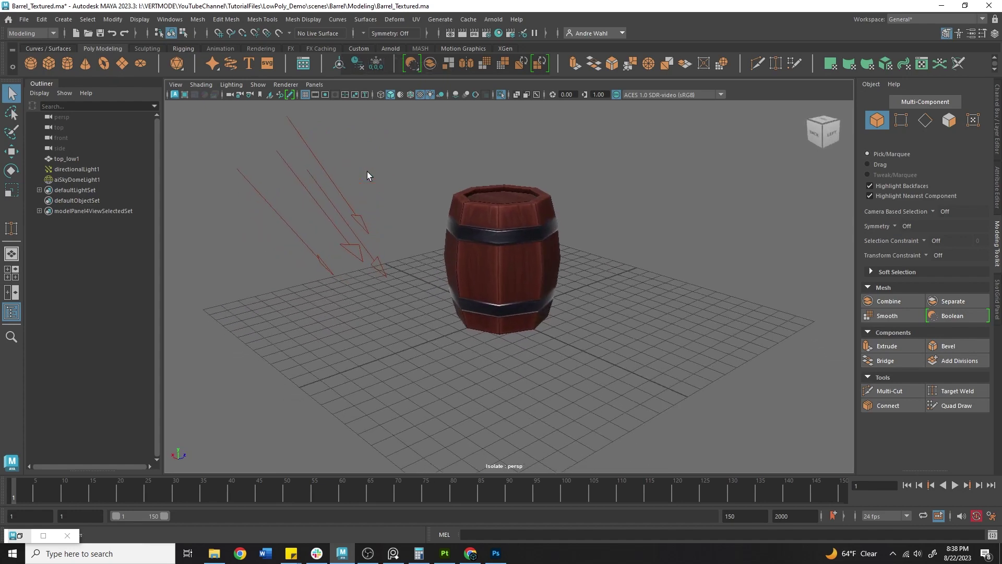